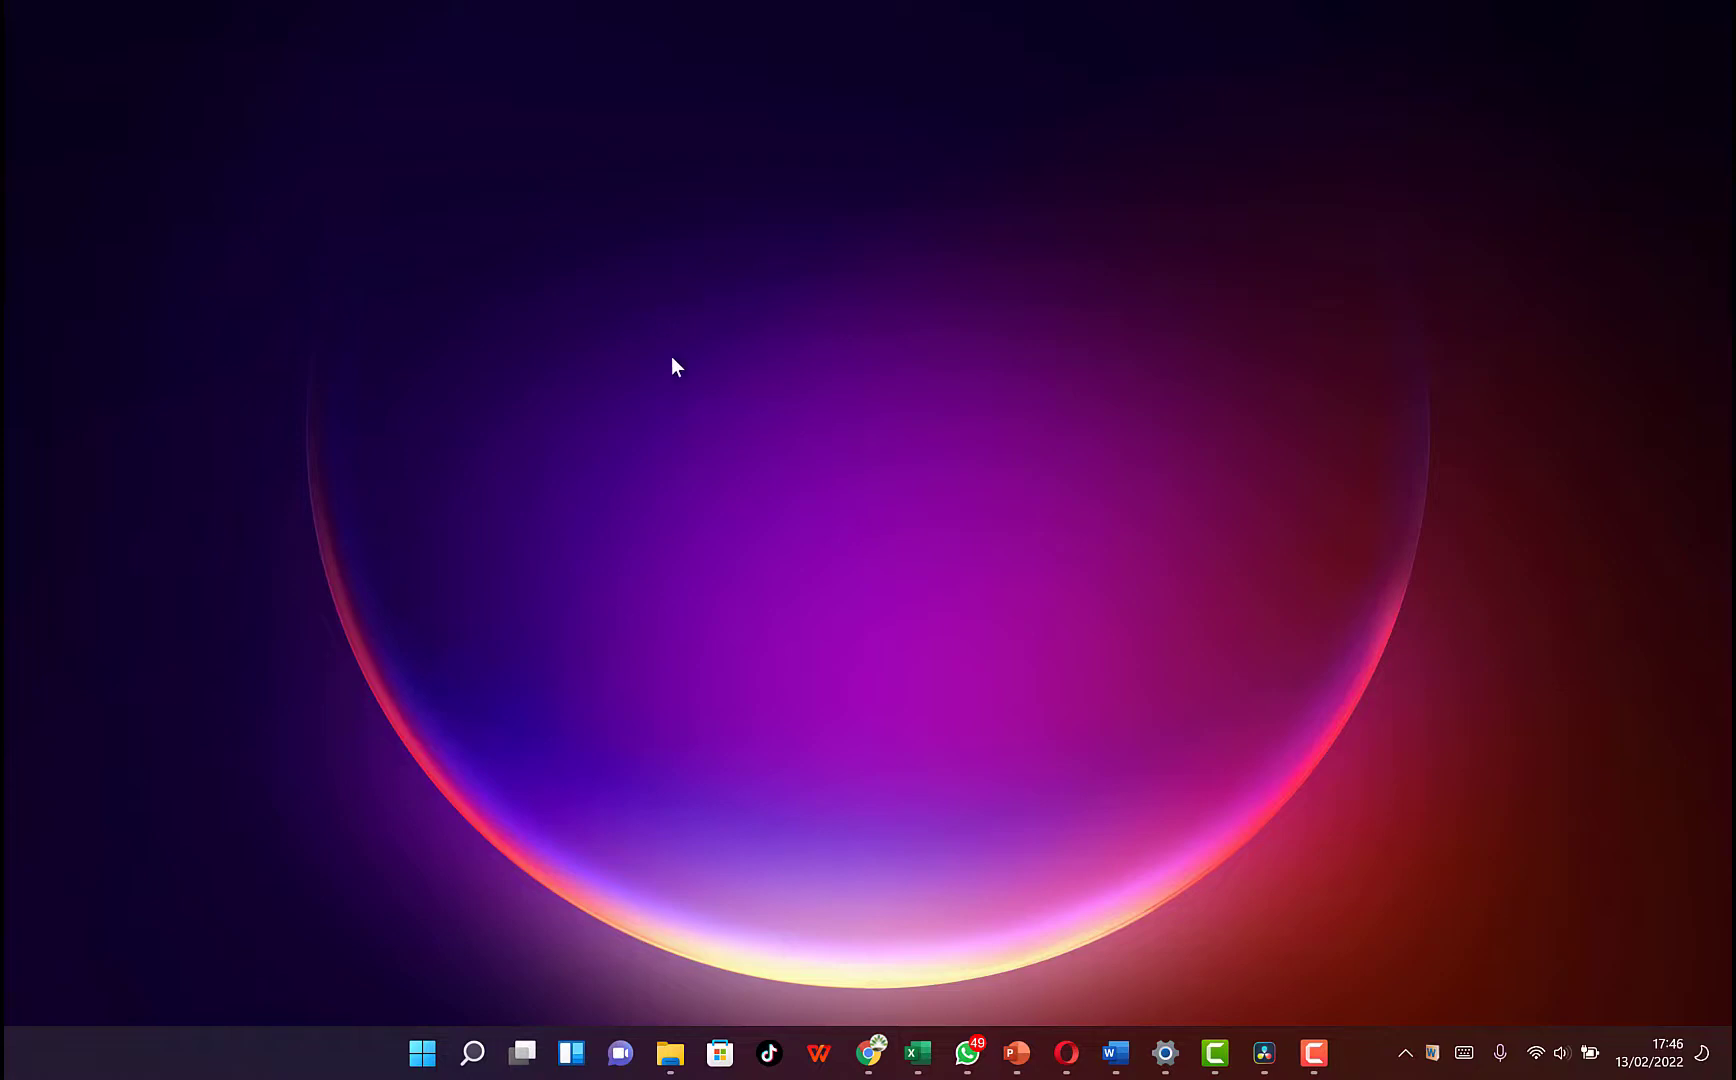
Step: Launch Gimp Pro by searching 'gim' from the Windows Start menu
{"action": "left_click", "coordinate": [417, 1051]}
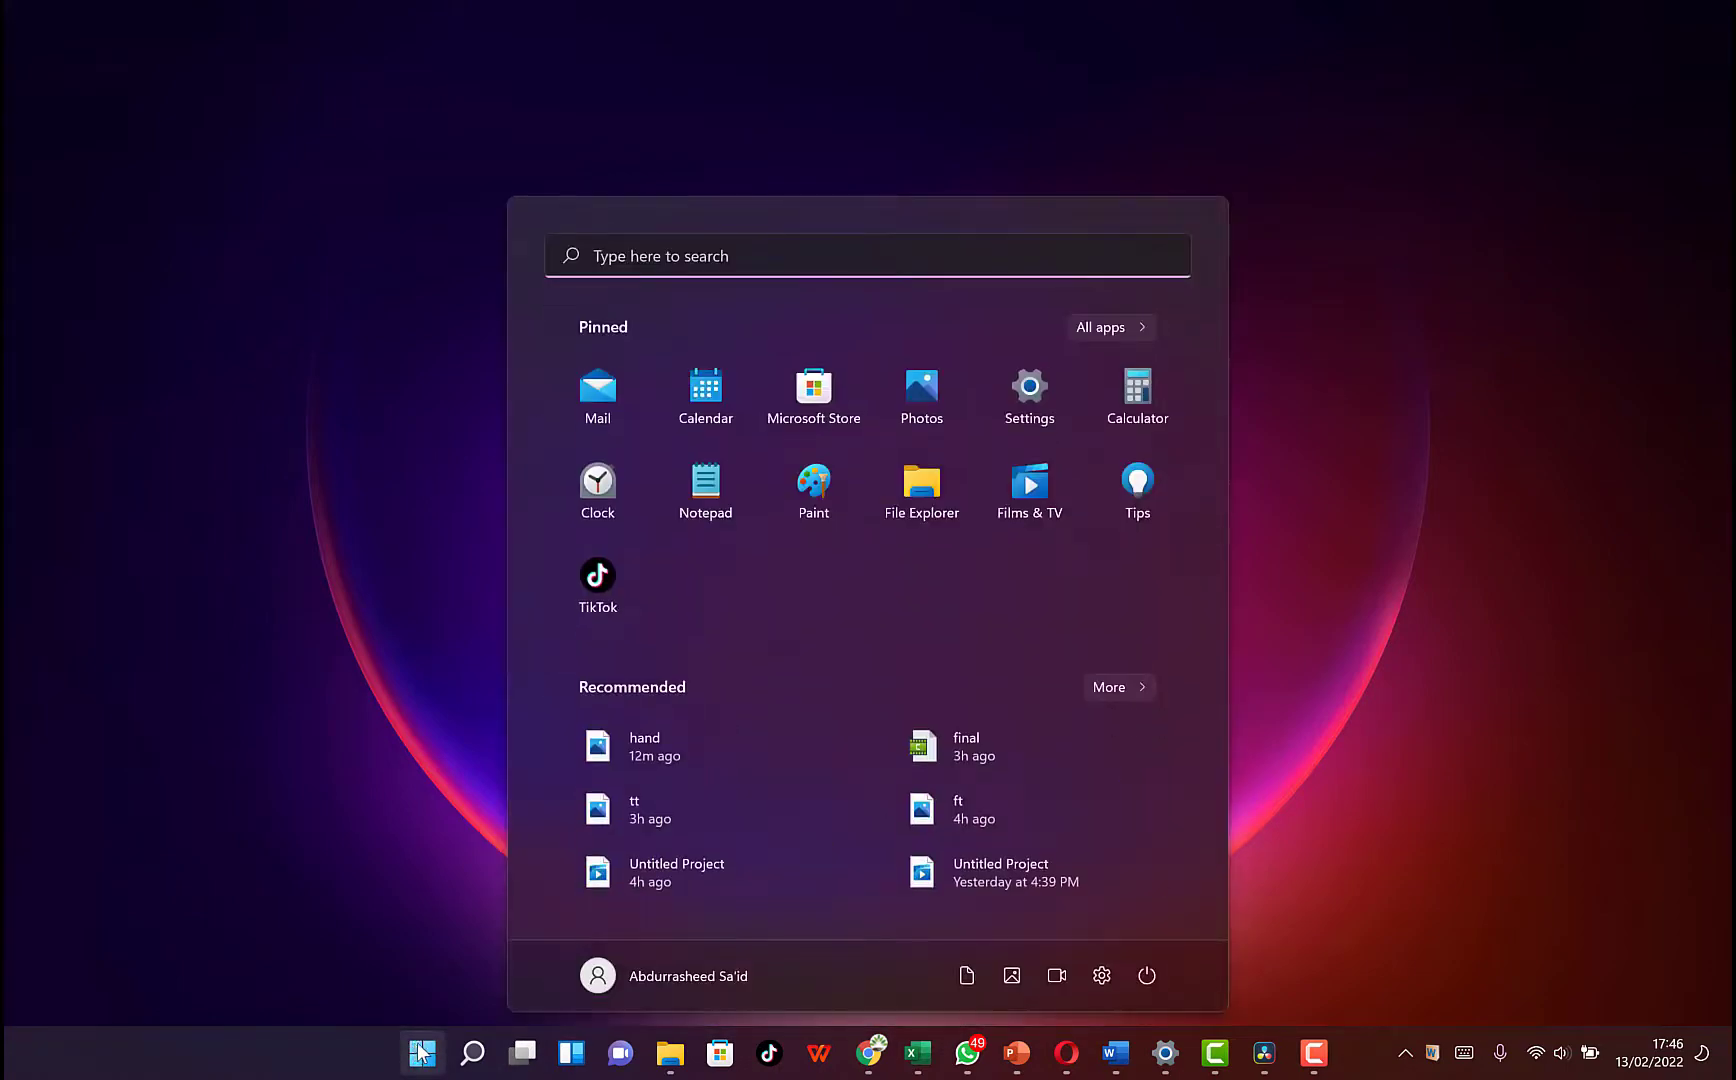
{"action": "type", "text": "gim"}
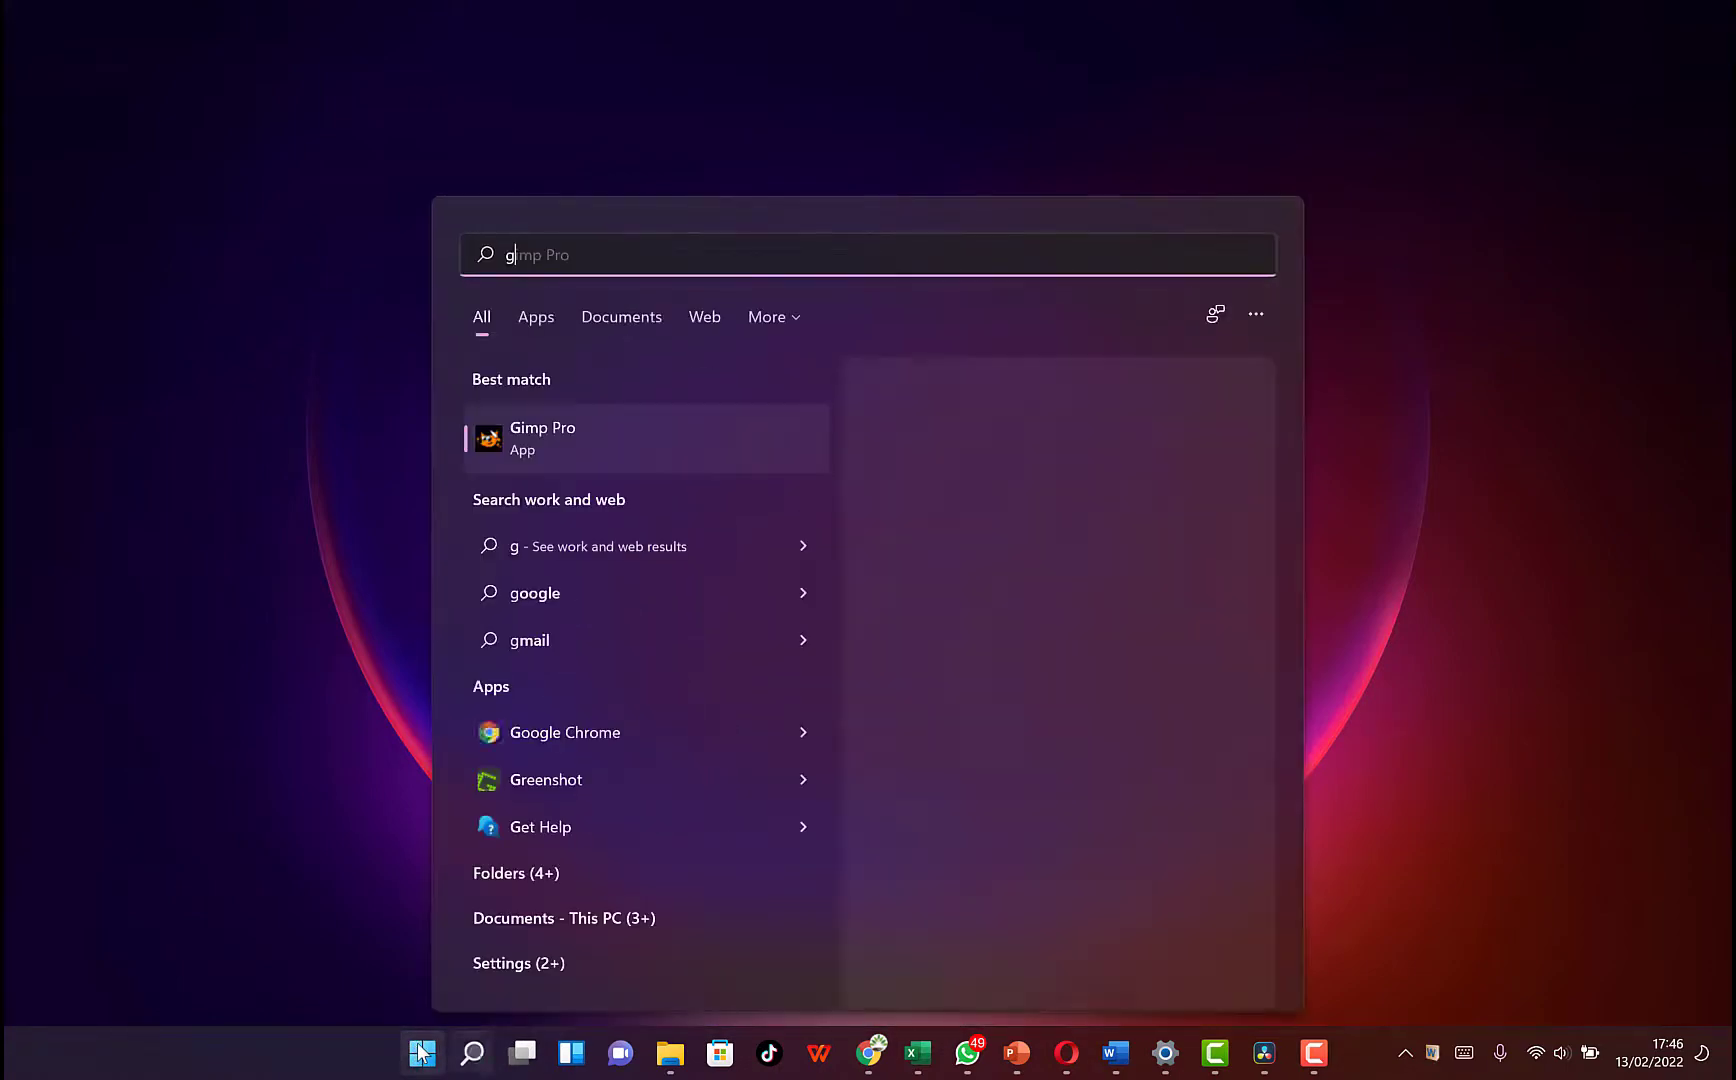
{"action": "left_click", "coordinate": [586, 443]}
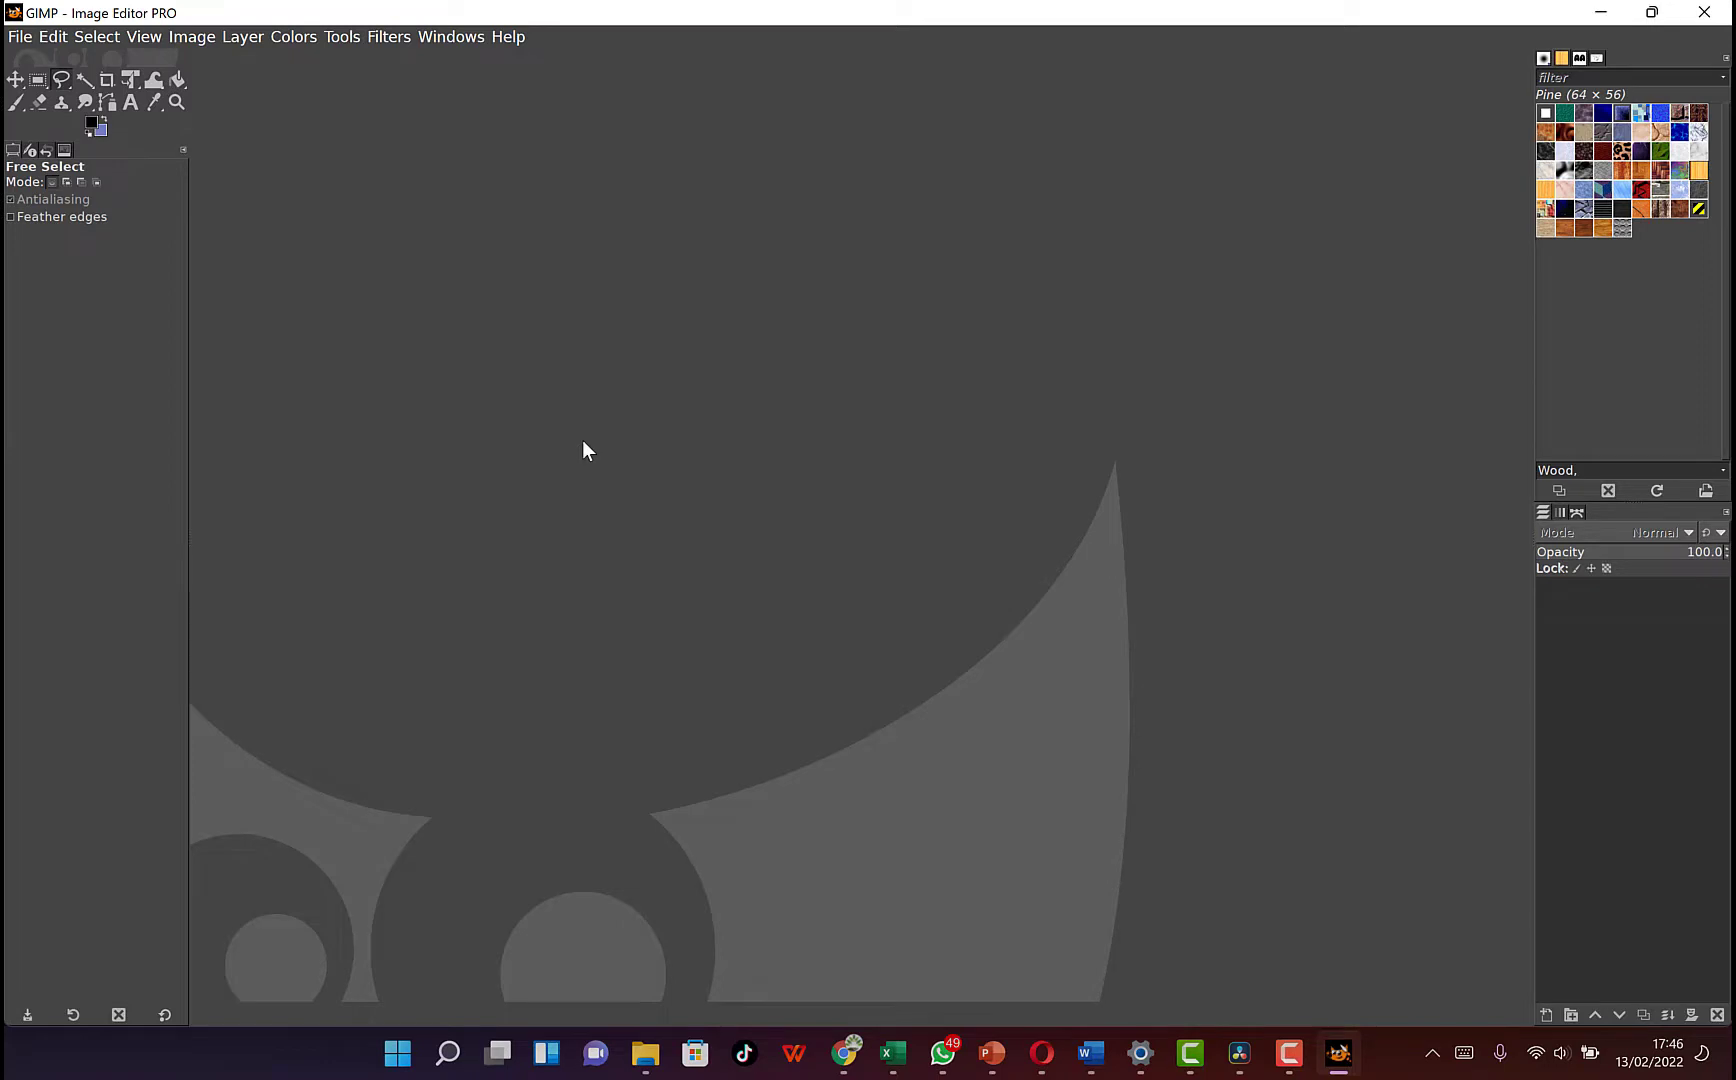
Step: Open rashid.jpg from the Pictures folder, jumping to it by typing 'ras'
{"action": "left_click", "coordinate": [16, 39]}
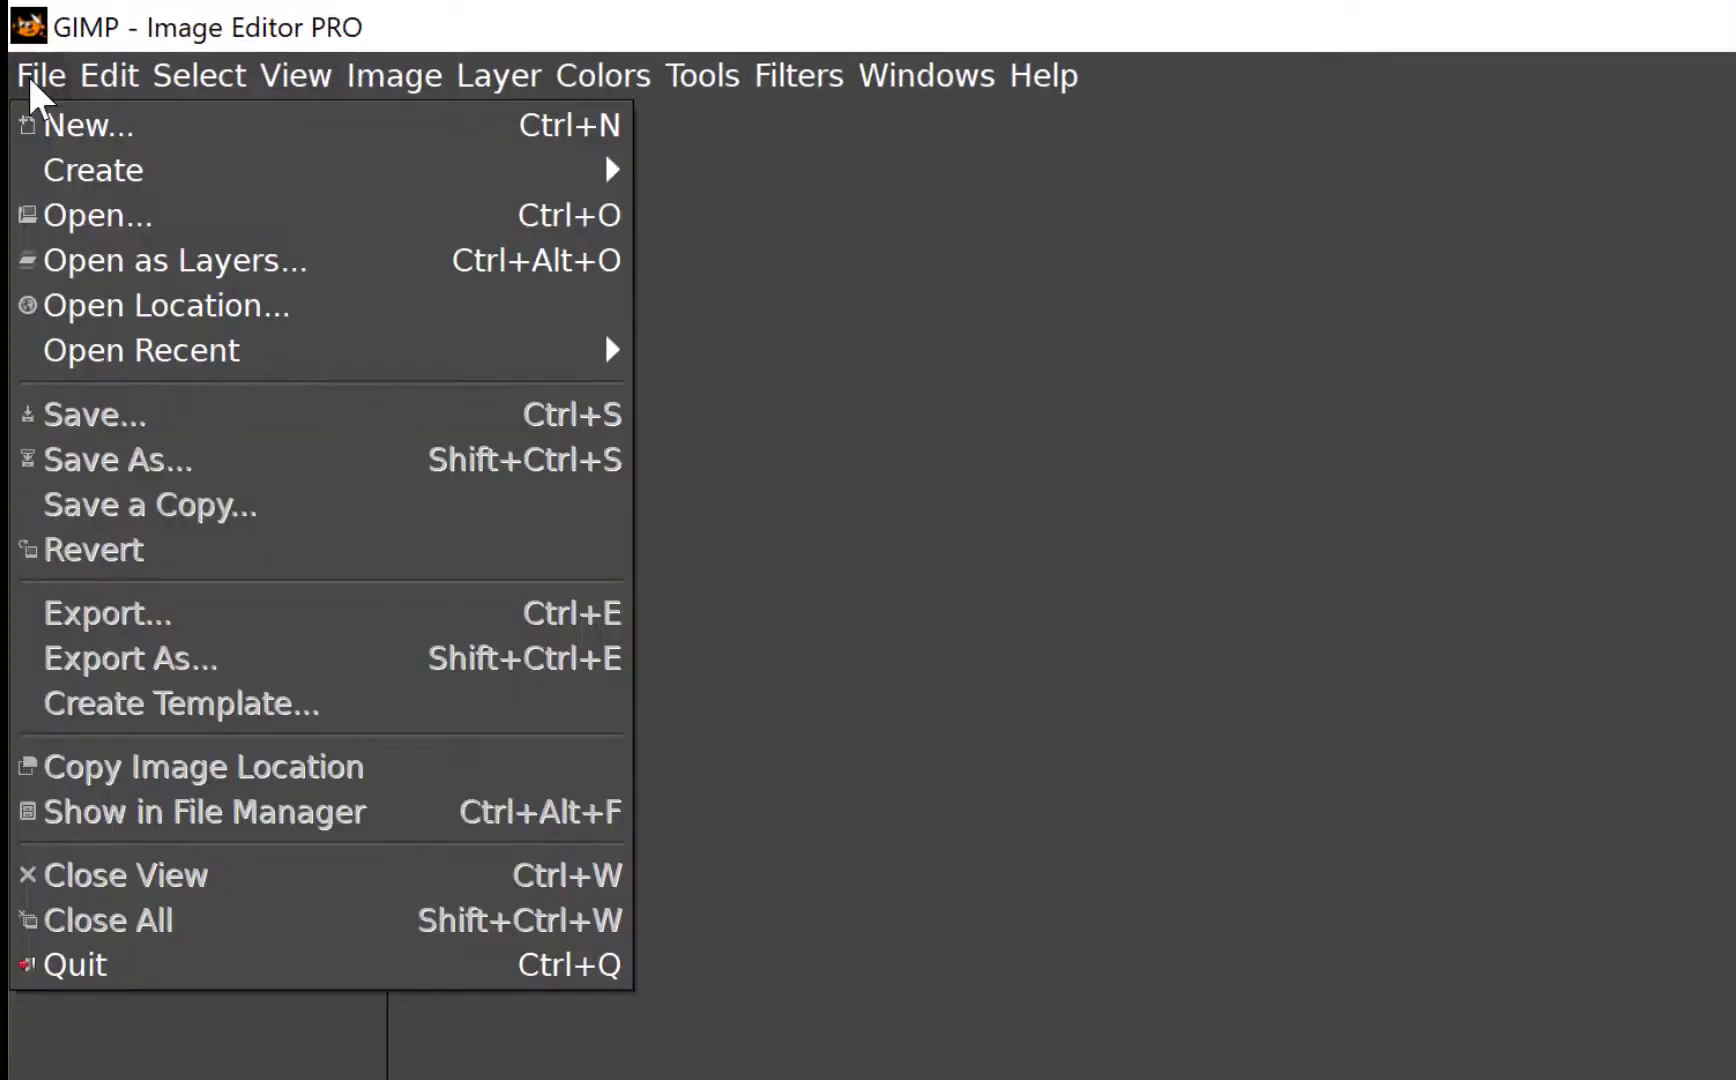
{"action": "left_click", "coordinate": [71, 215]}
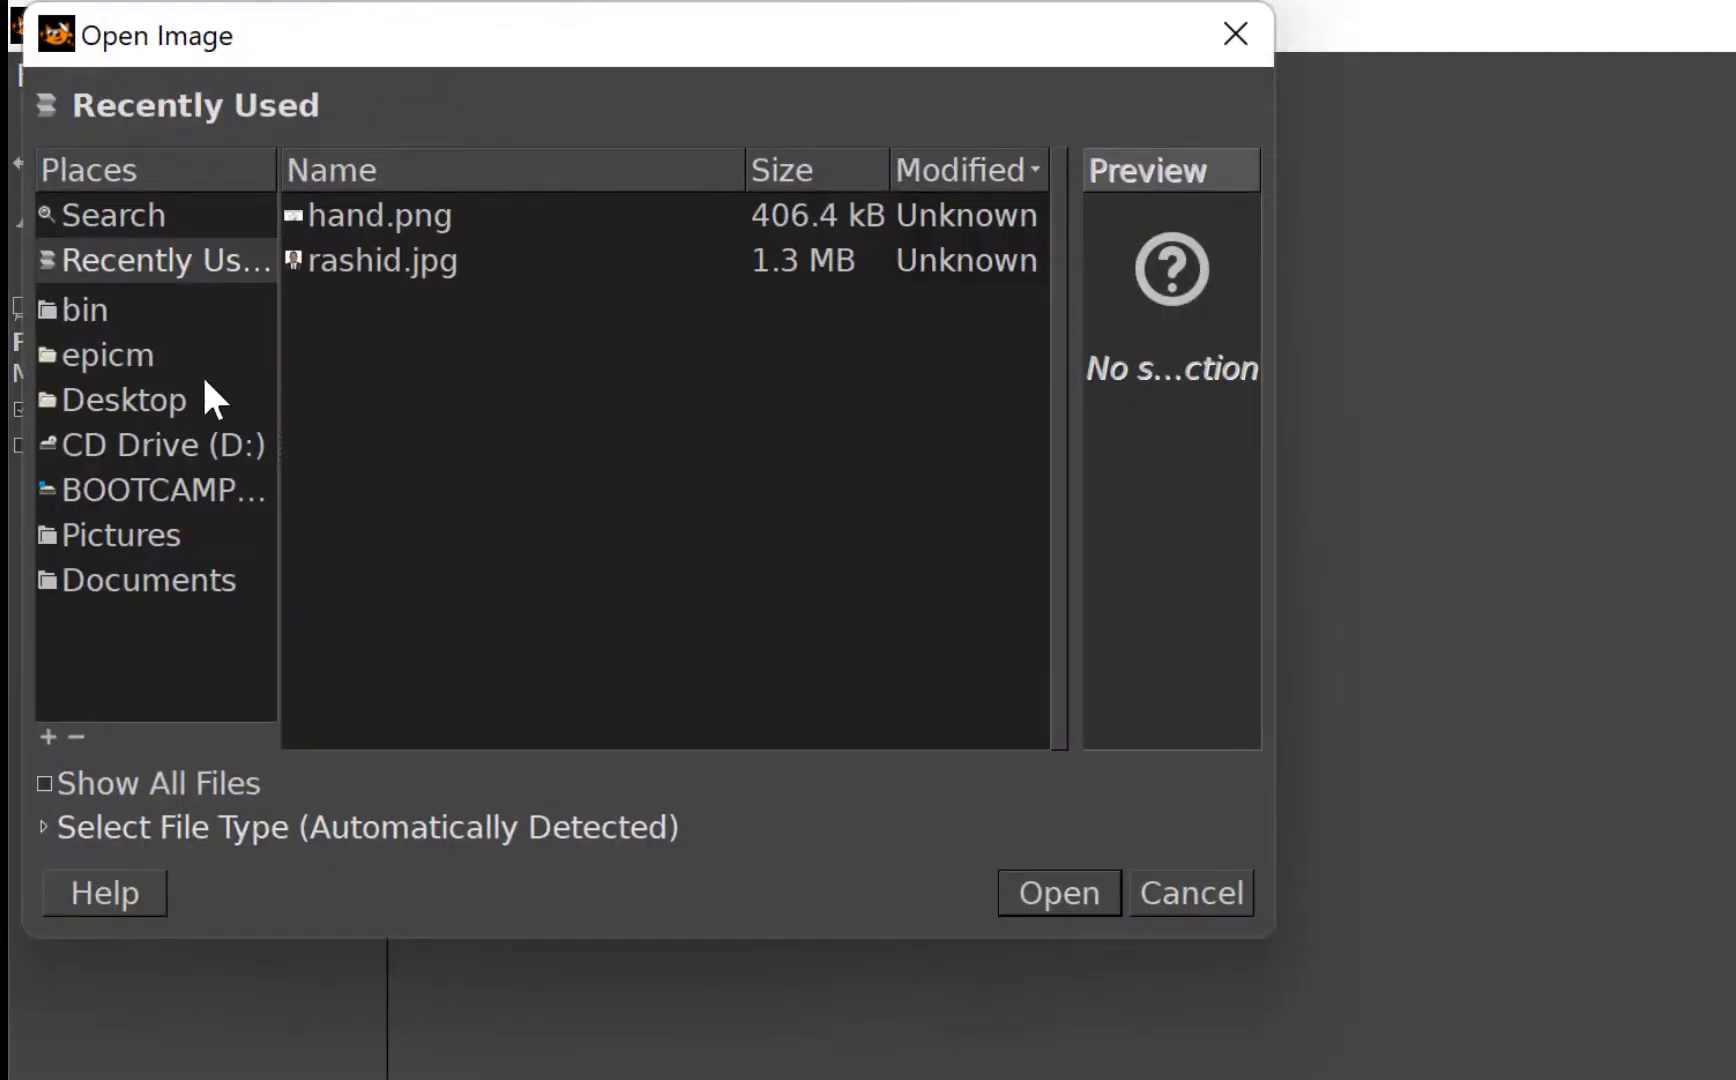
{"action": "left_click", "coordinate": [140, 405]}
{"action": "left_click", "coordinate": [80, 260]}
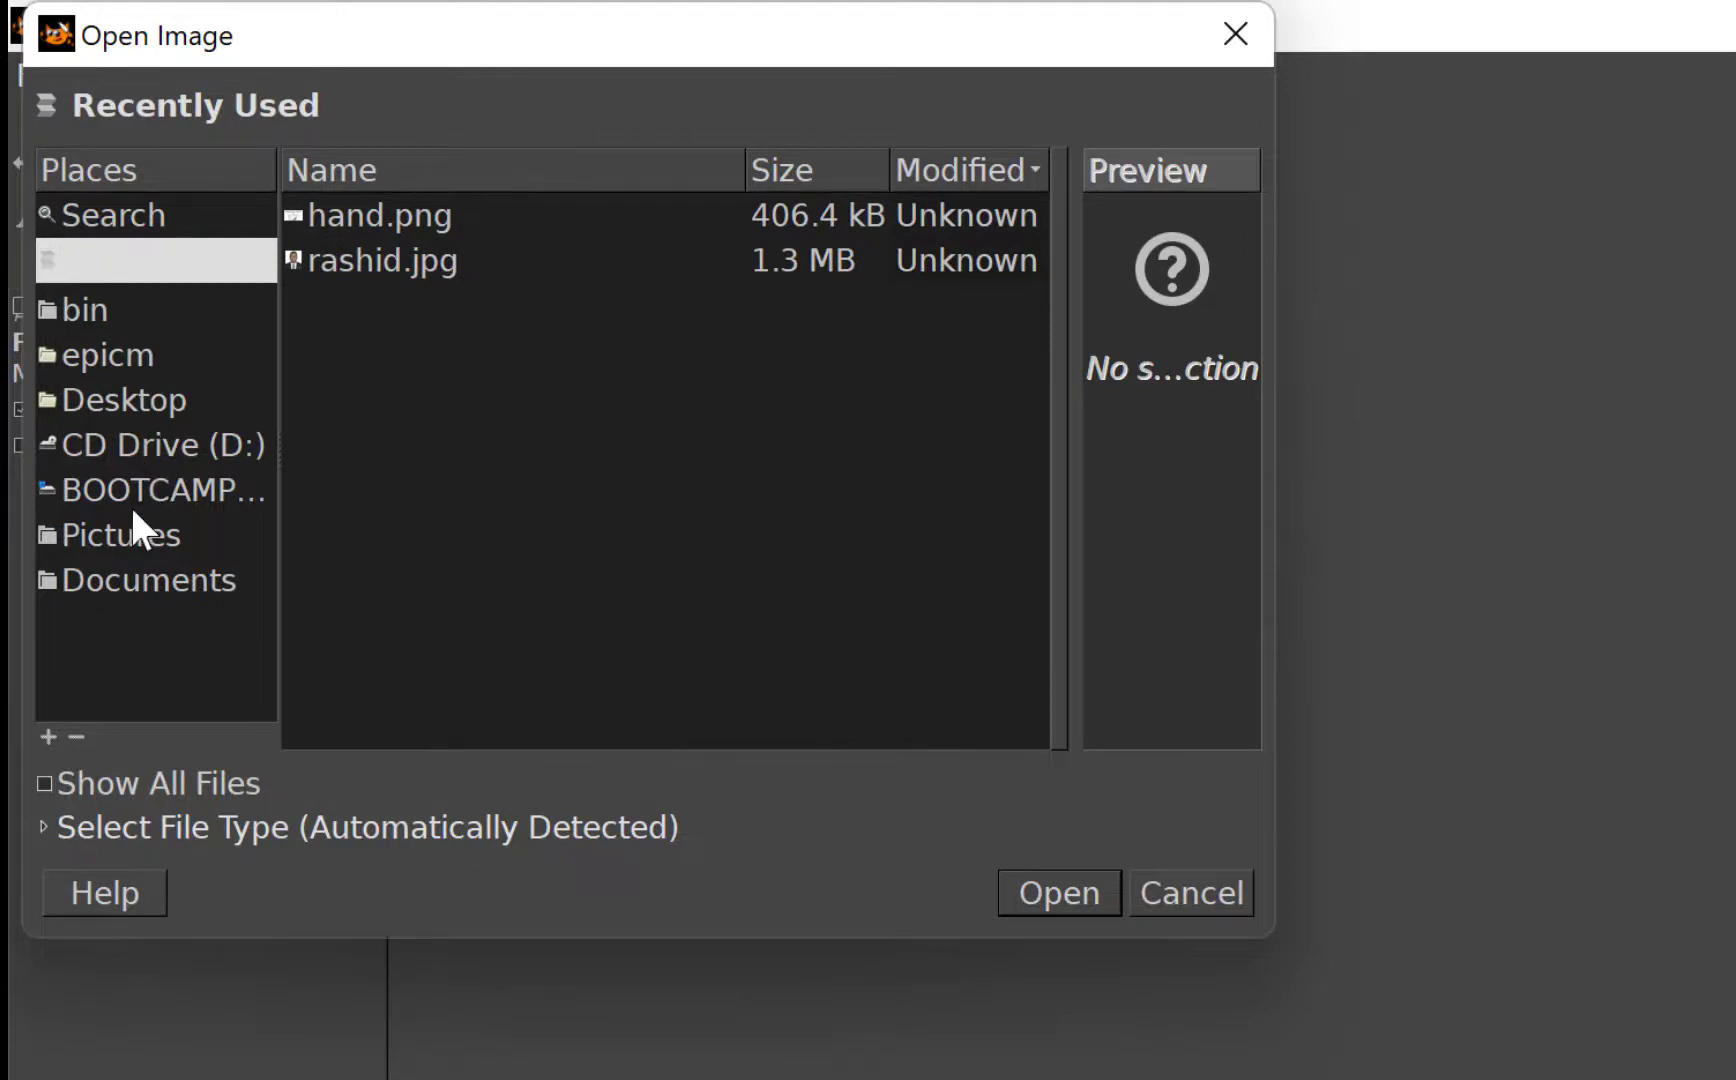
{"action": "left_click", "coordinate": [114, 538]}
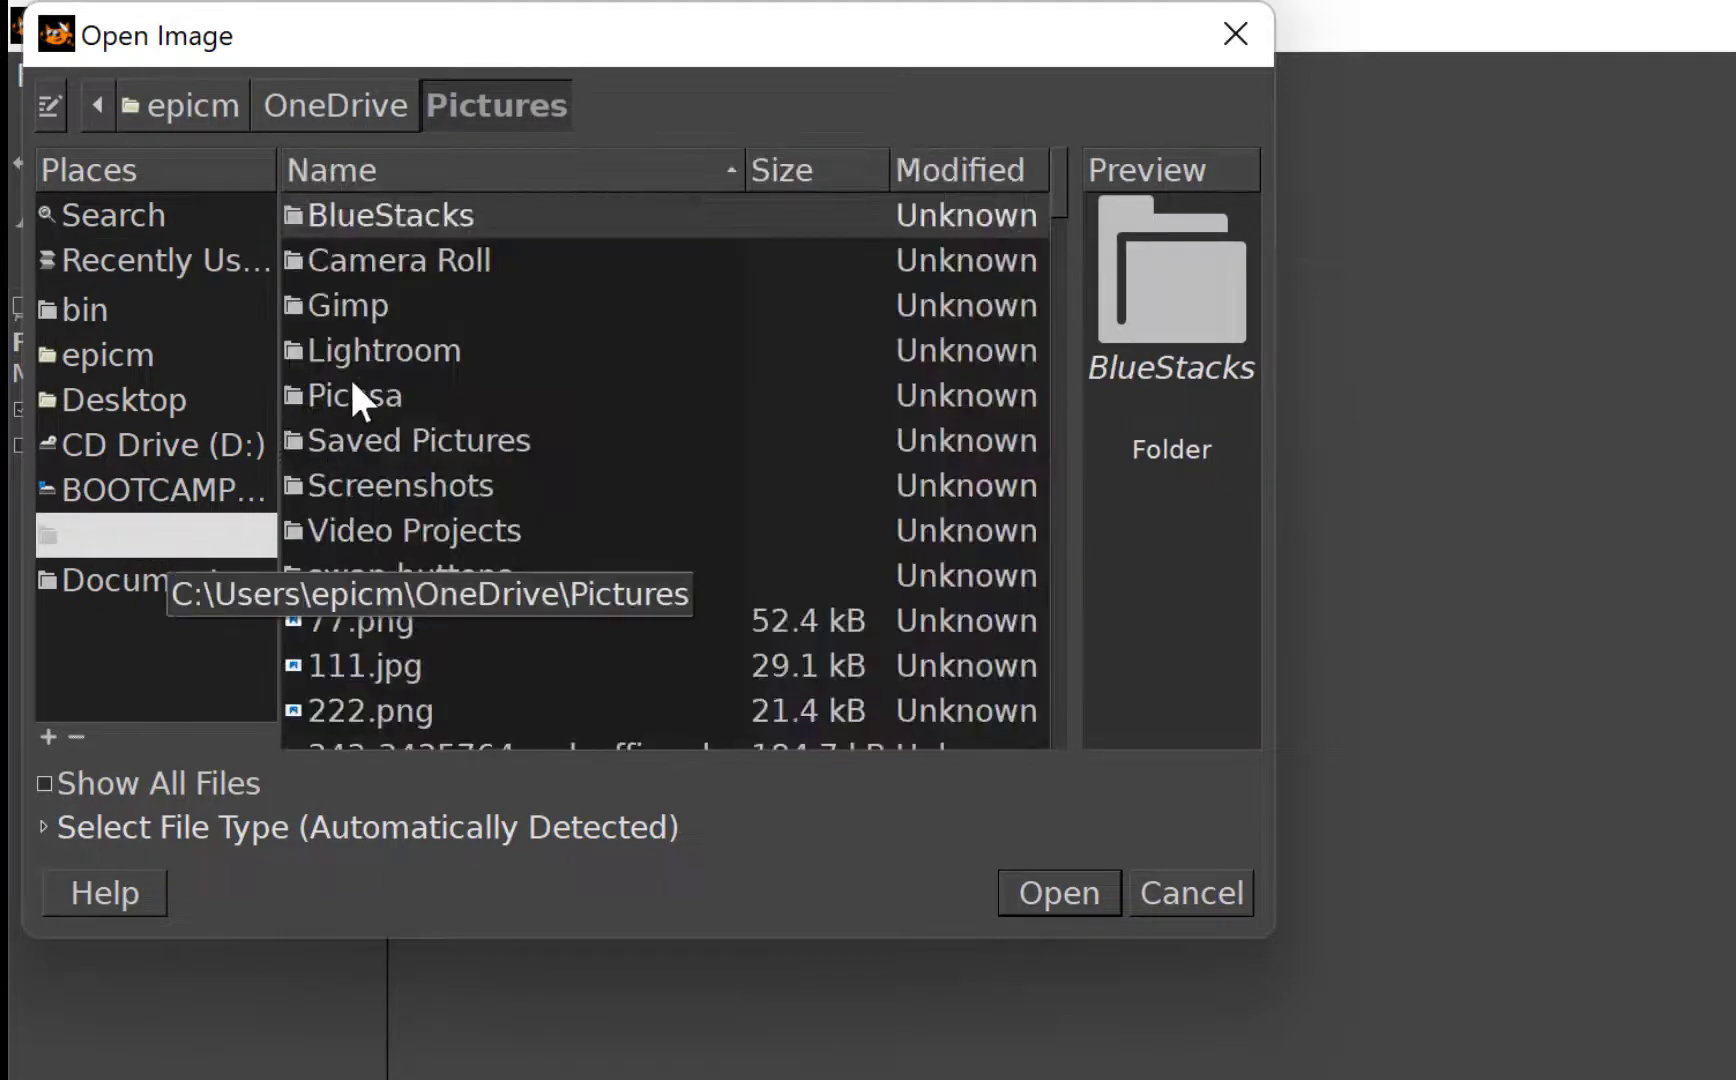
{"action": "left_click", "coordinate": [357, 349]}
{"action": "type", "text": "rr"}
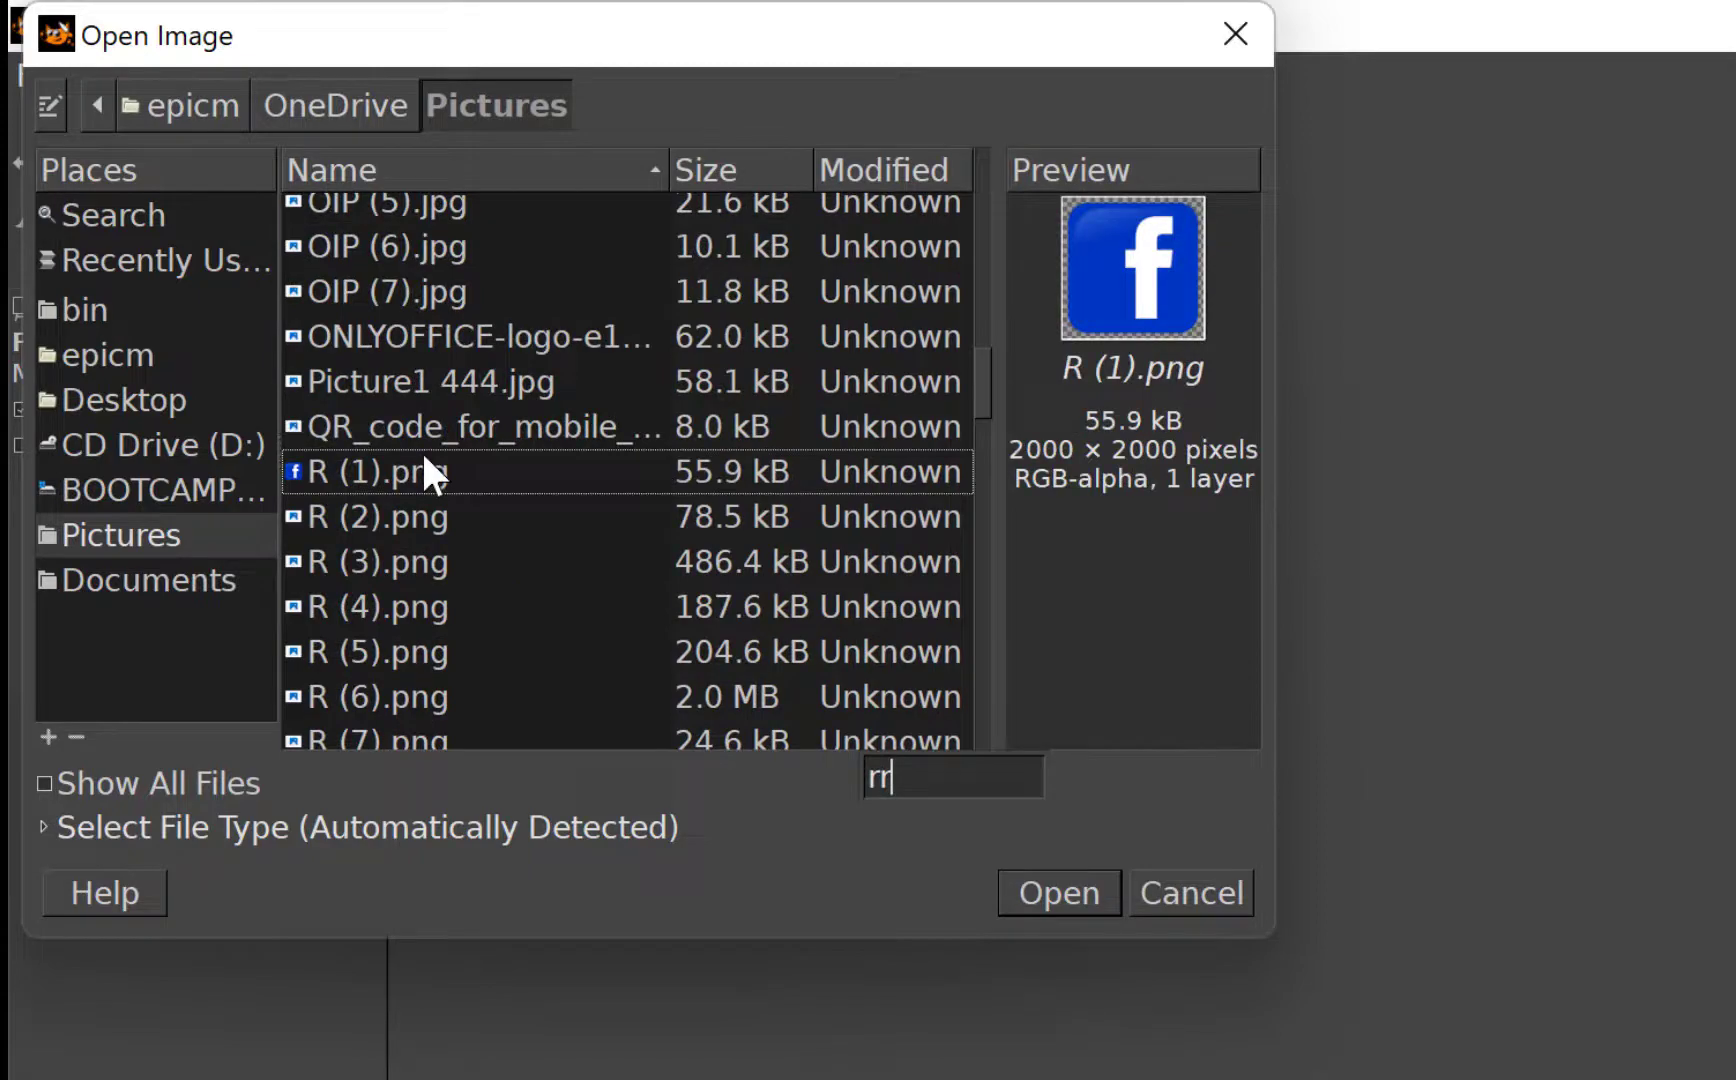
{"action": "key", "text": "BackSpace"}
{"action": "type", "text": "as"}
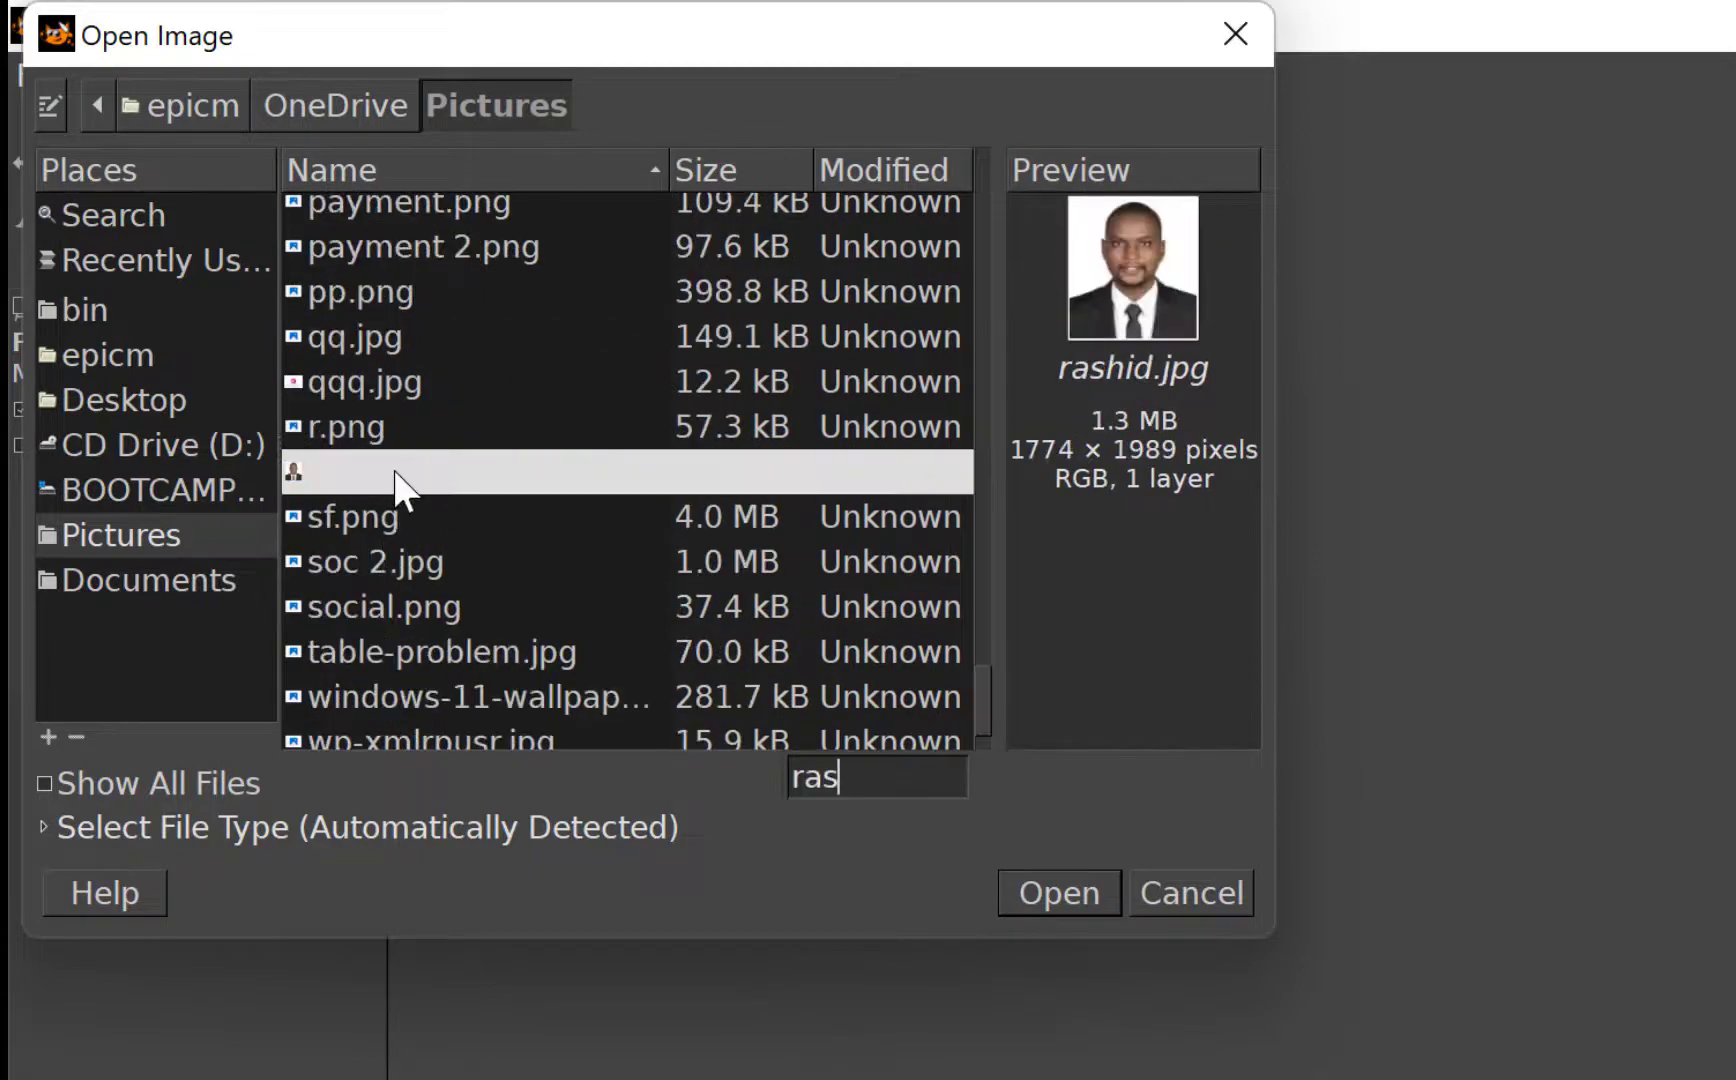
{"action": "left_click", "coordinate": [1043, 894]}
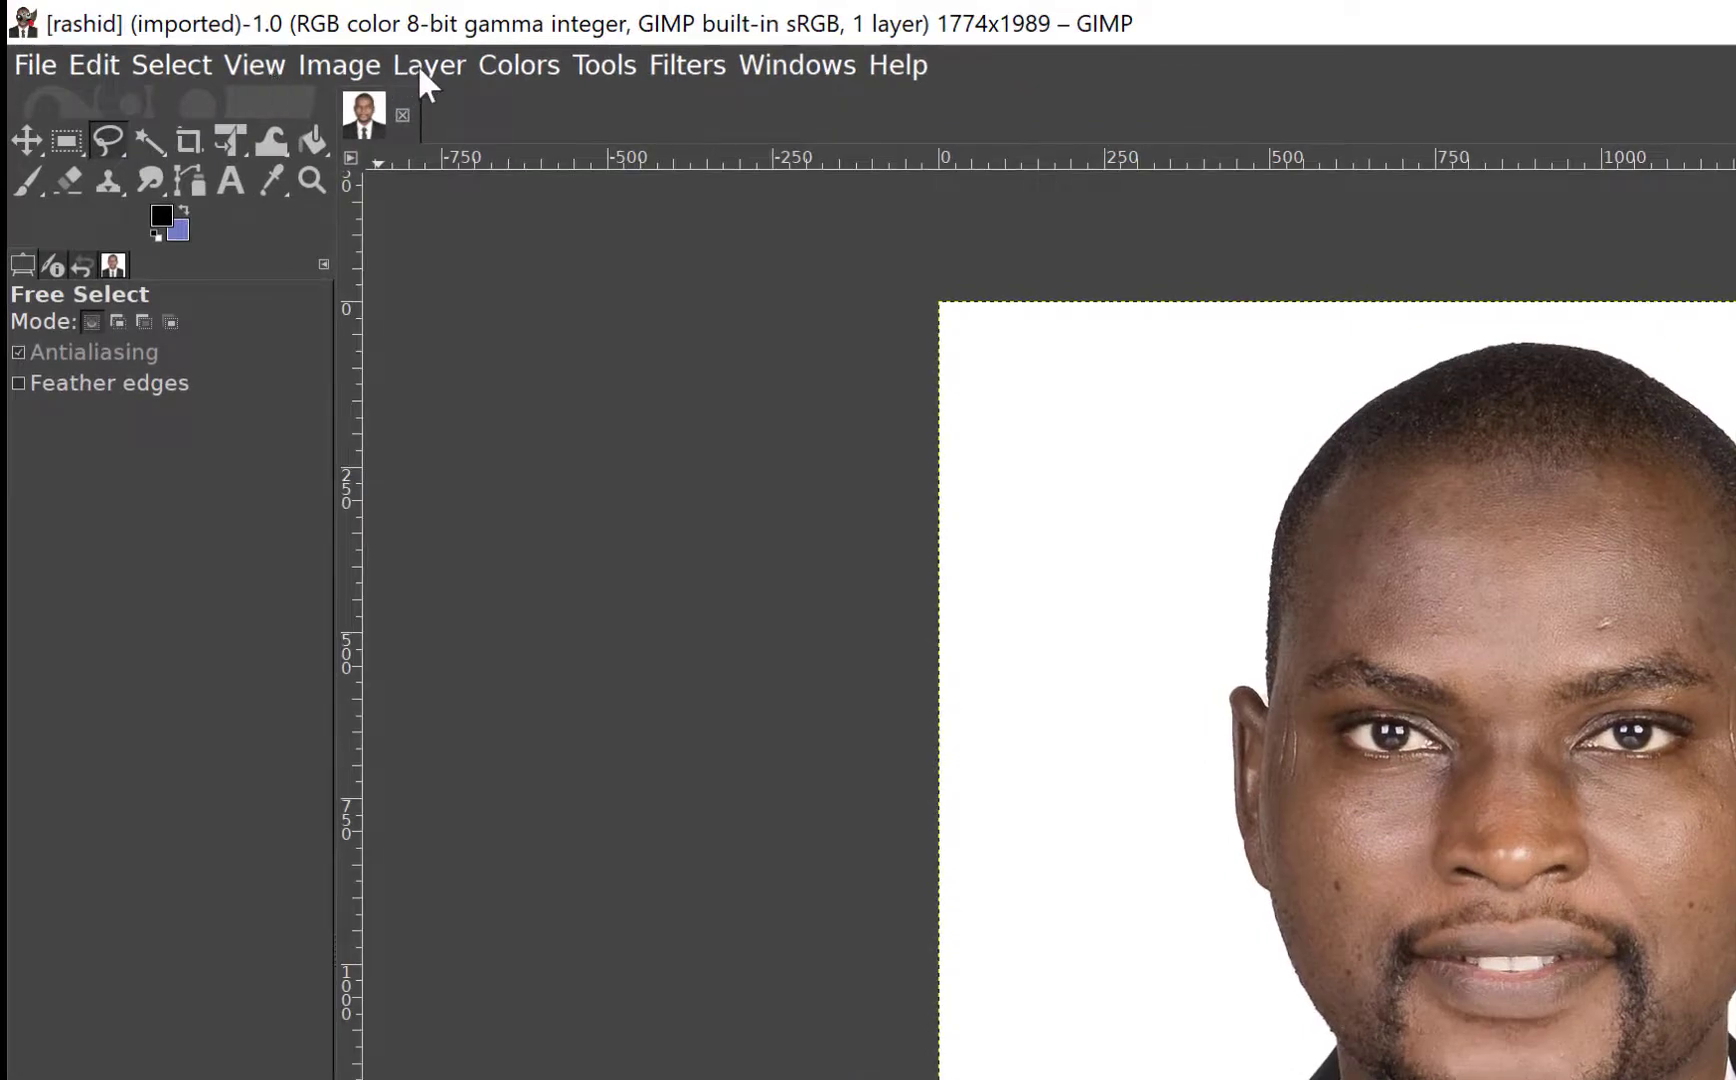
Step: Add an alpha channel to the portrait layer and switch to the Fuzzy Select tool
{"action": "left_click", "coordinate": [421, 66]}
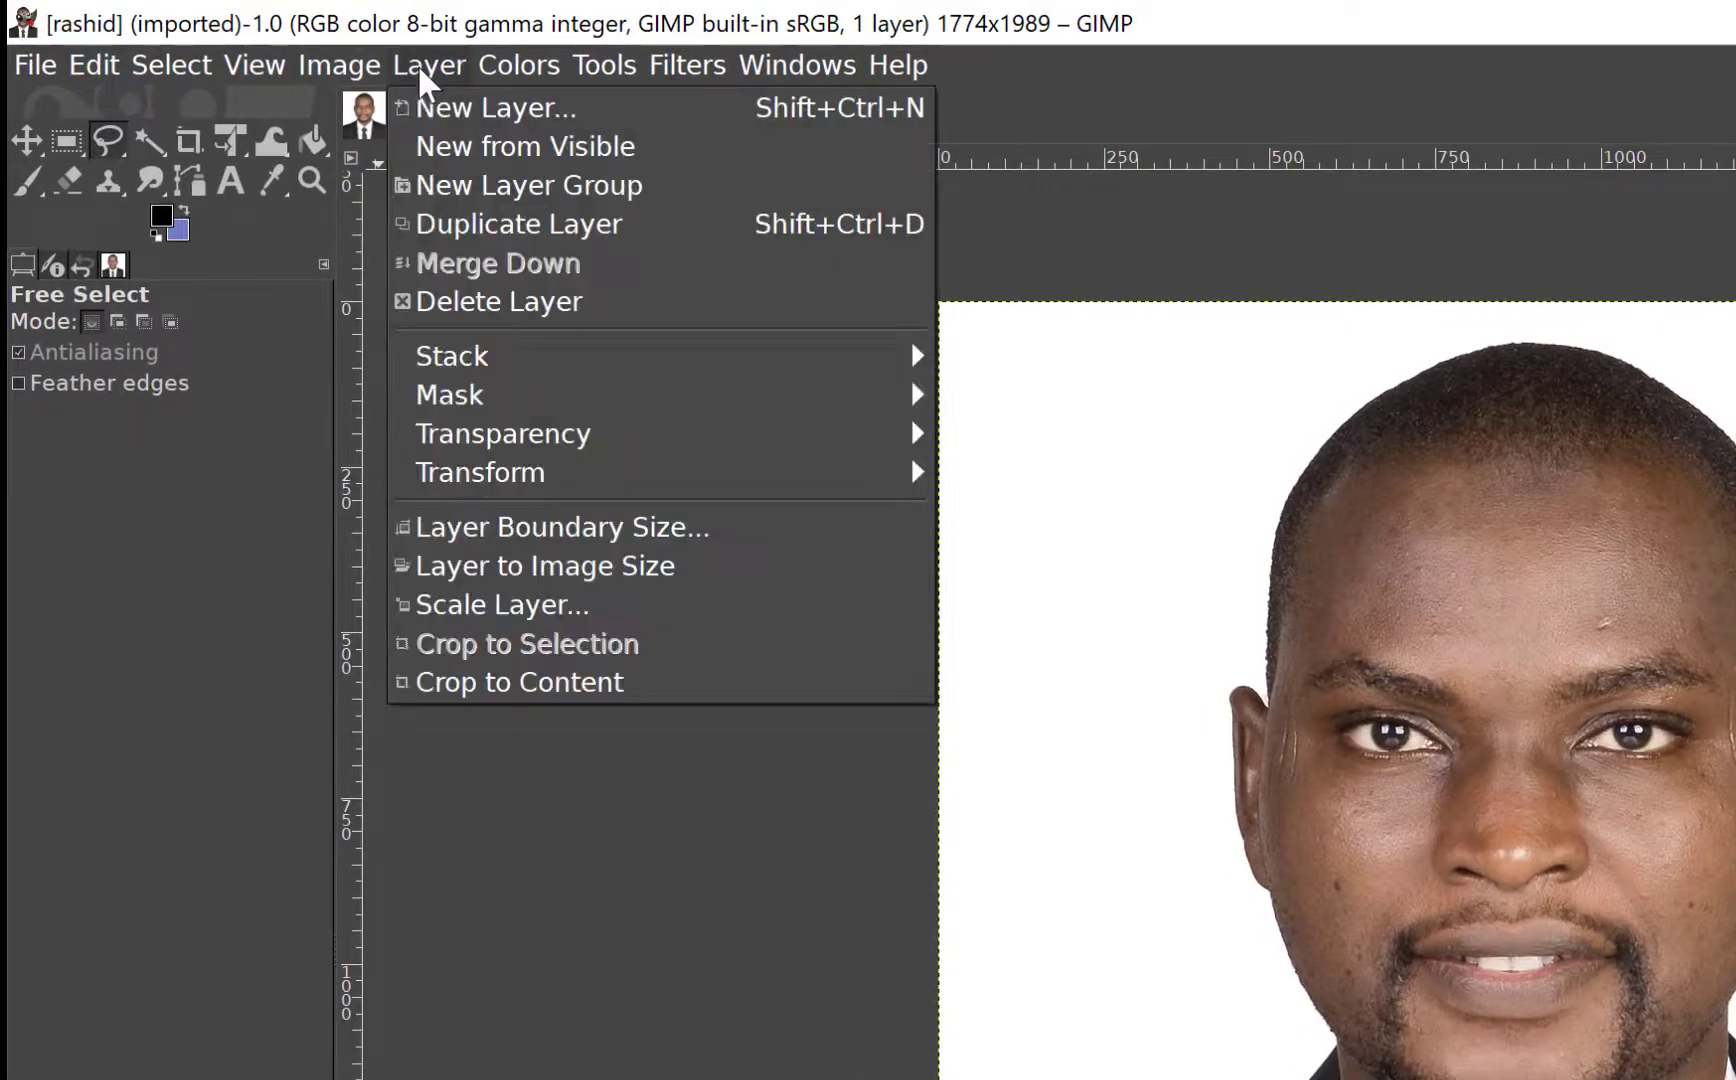
{"action": "mouse_move", "coordinate": [579, 447]}
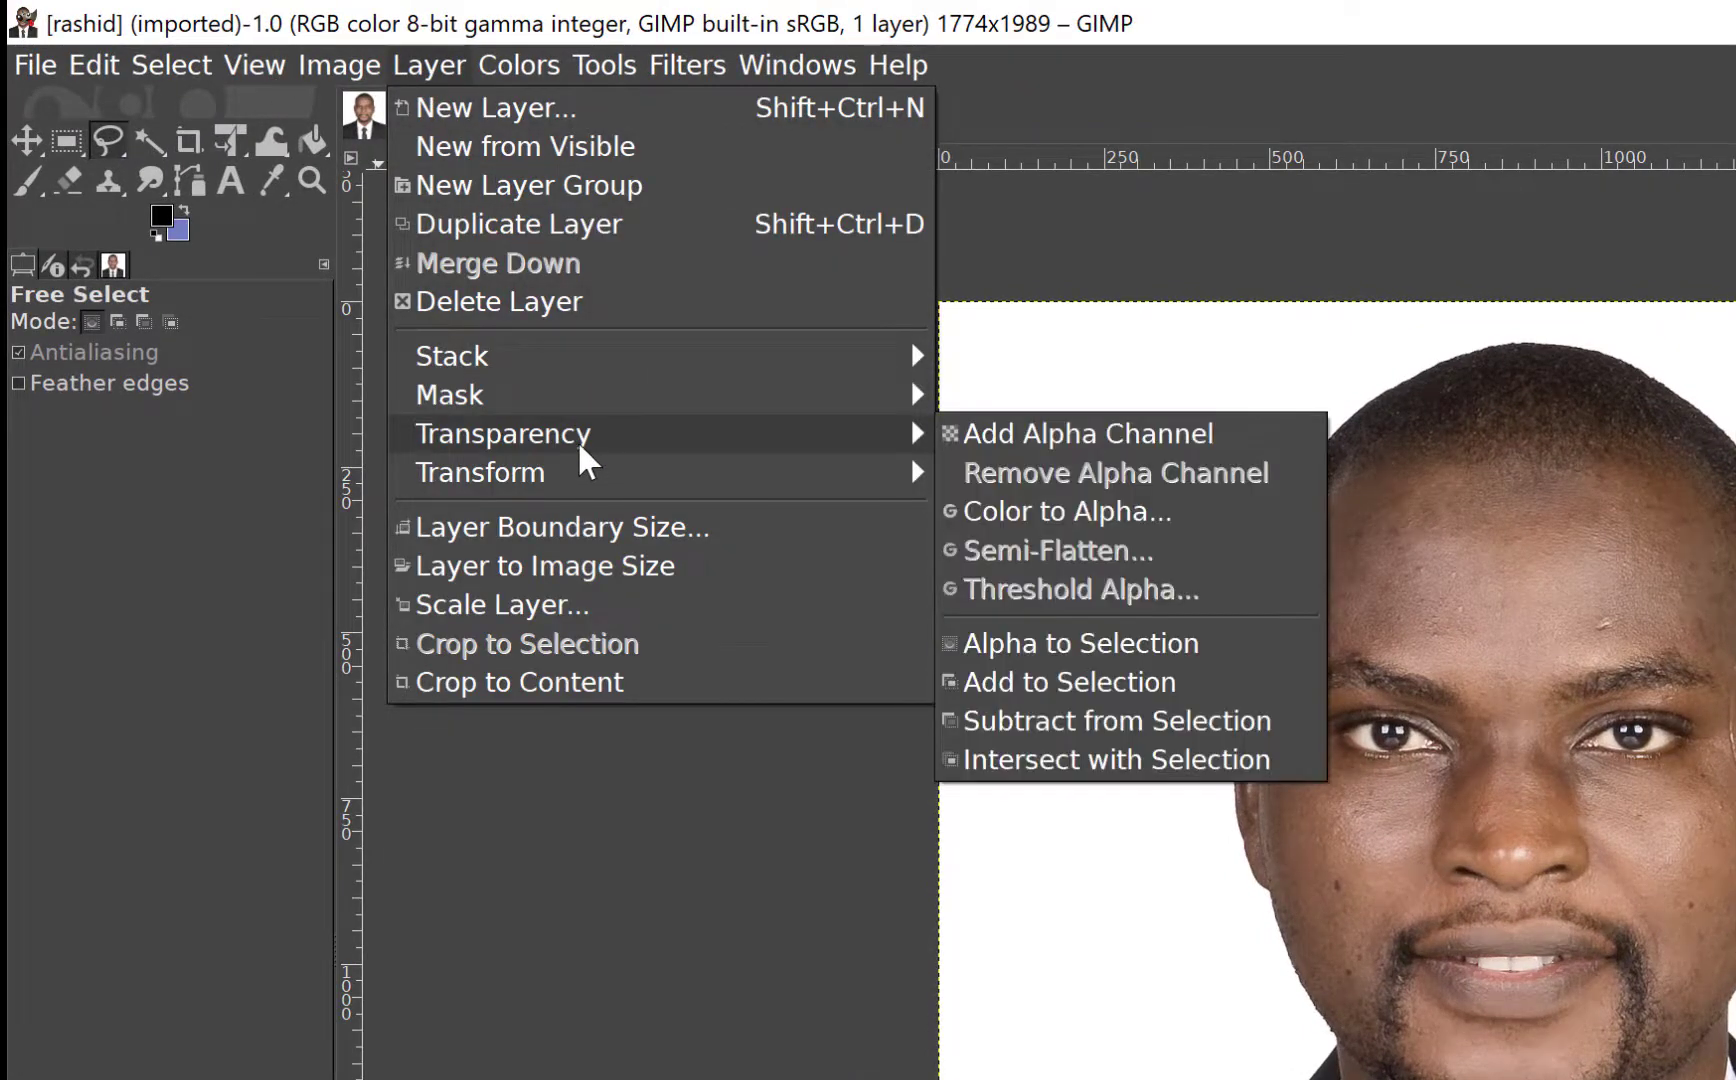
{"action": "left_click", "coordinate": [1002, 433]}
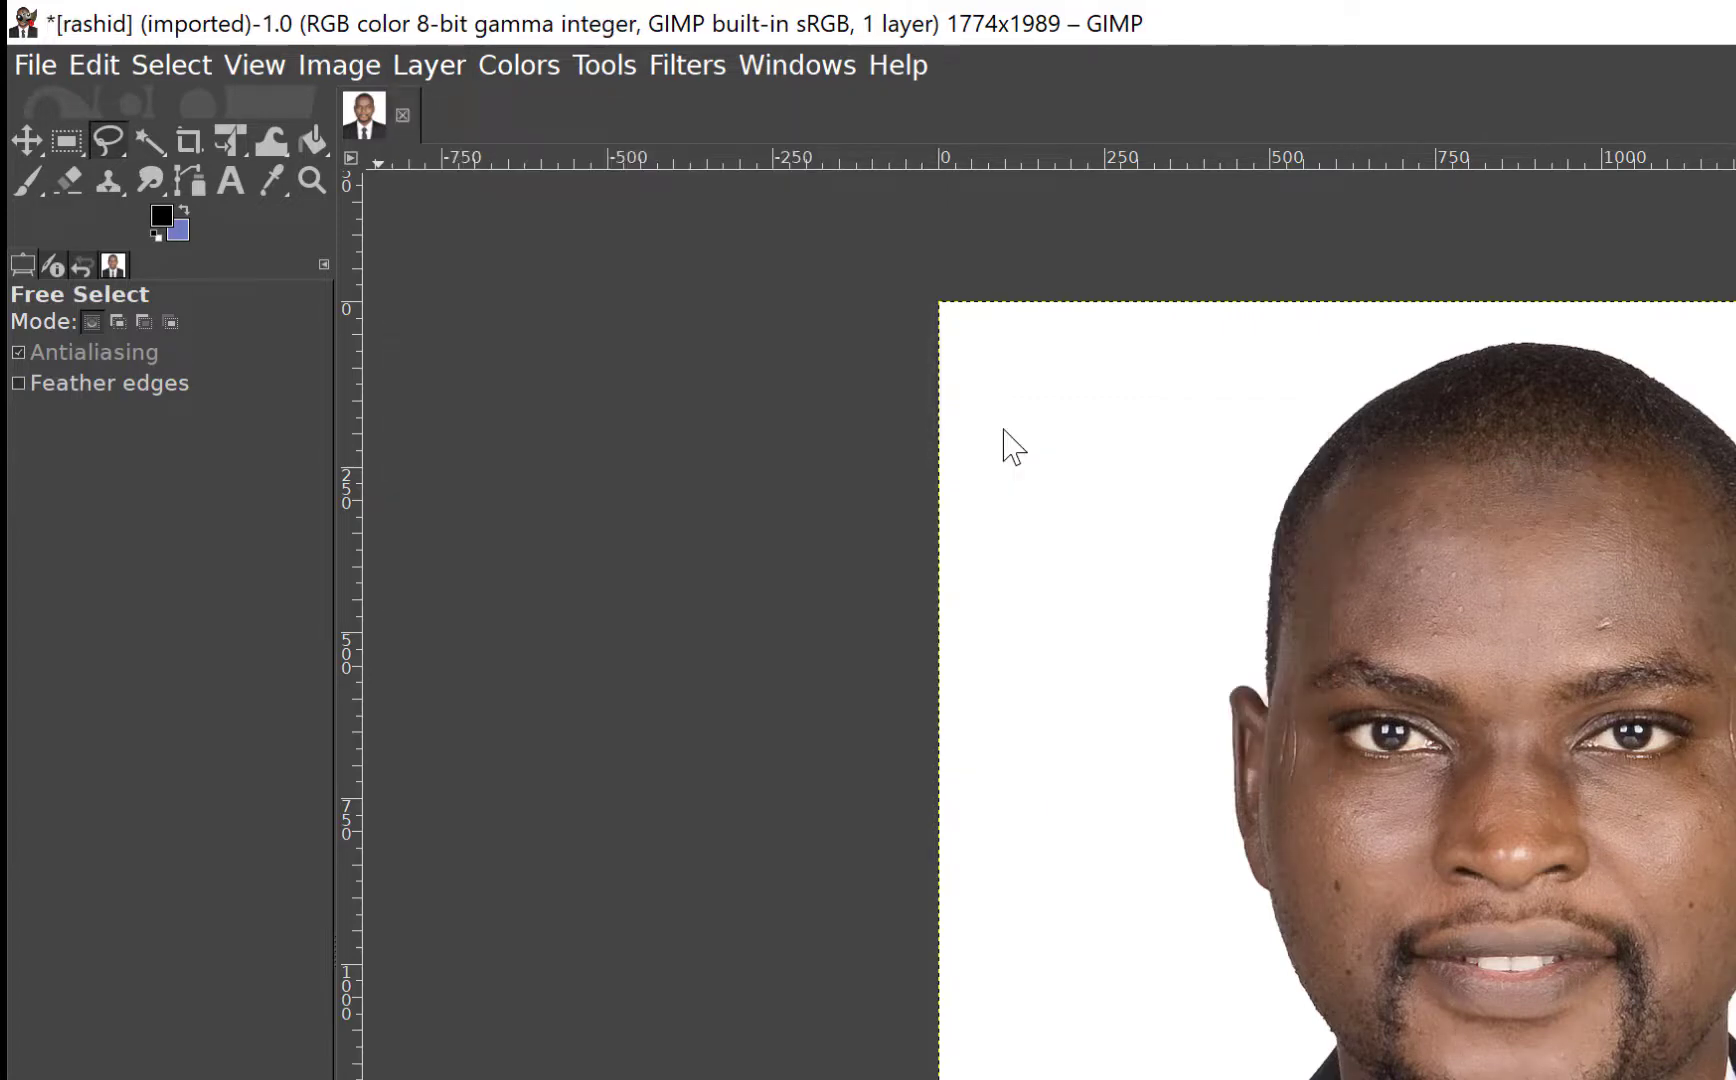
{"action": "left_click", "coordinate": [157, 146]}
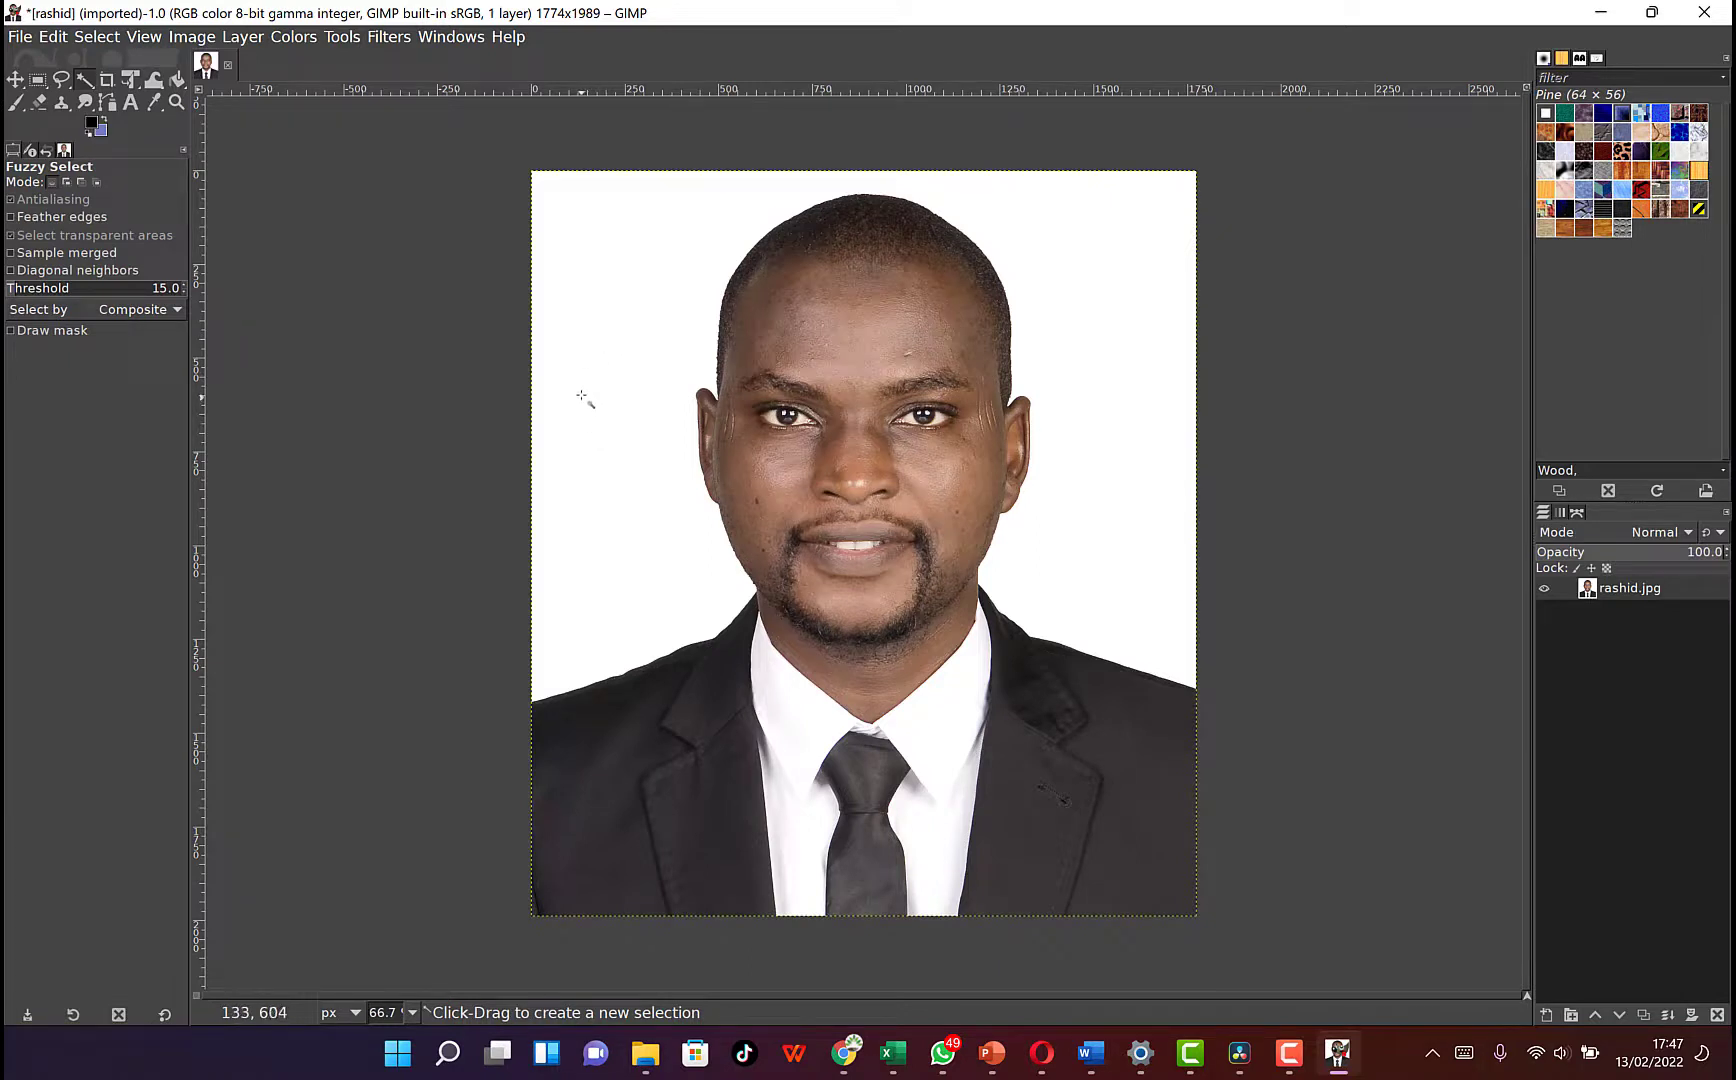
Step: Fuzzy-select the white background, clear it to transparency, then select none
{"action": "left_click", "coordinate": [603, 292]}
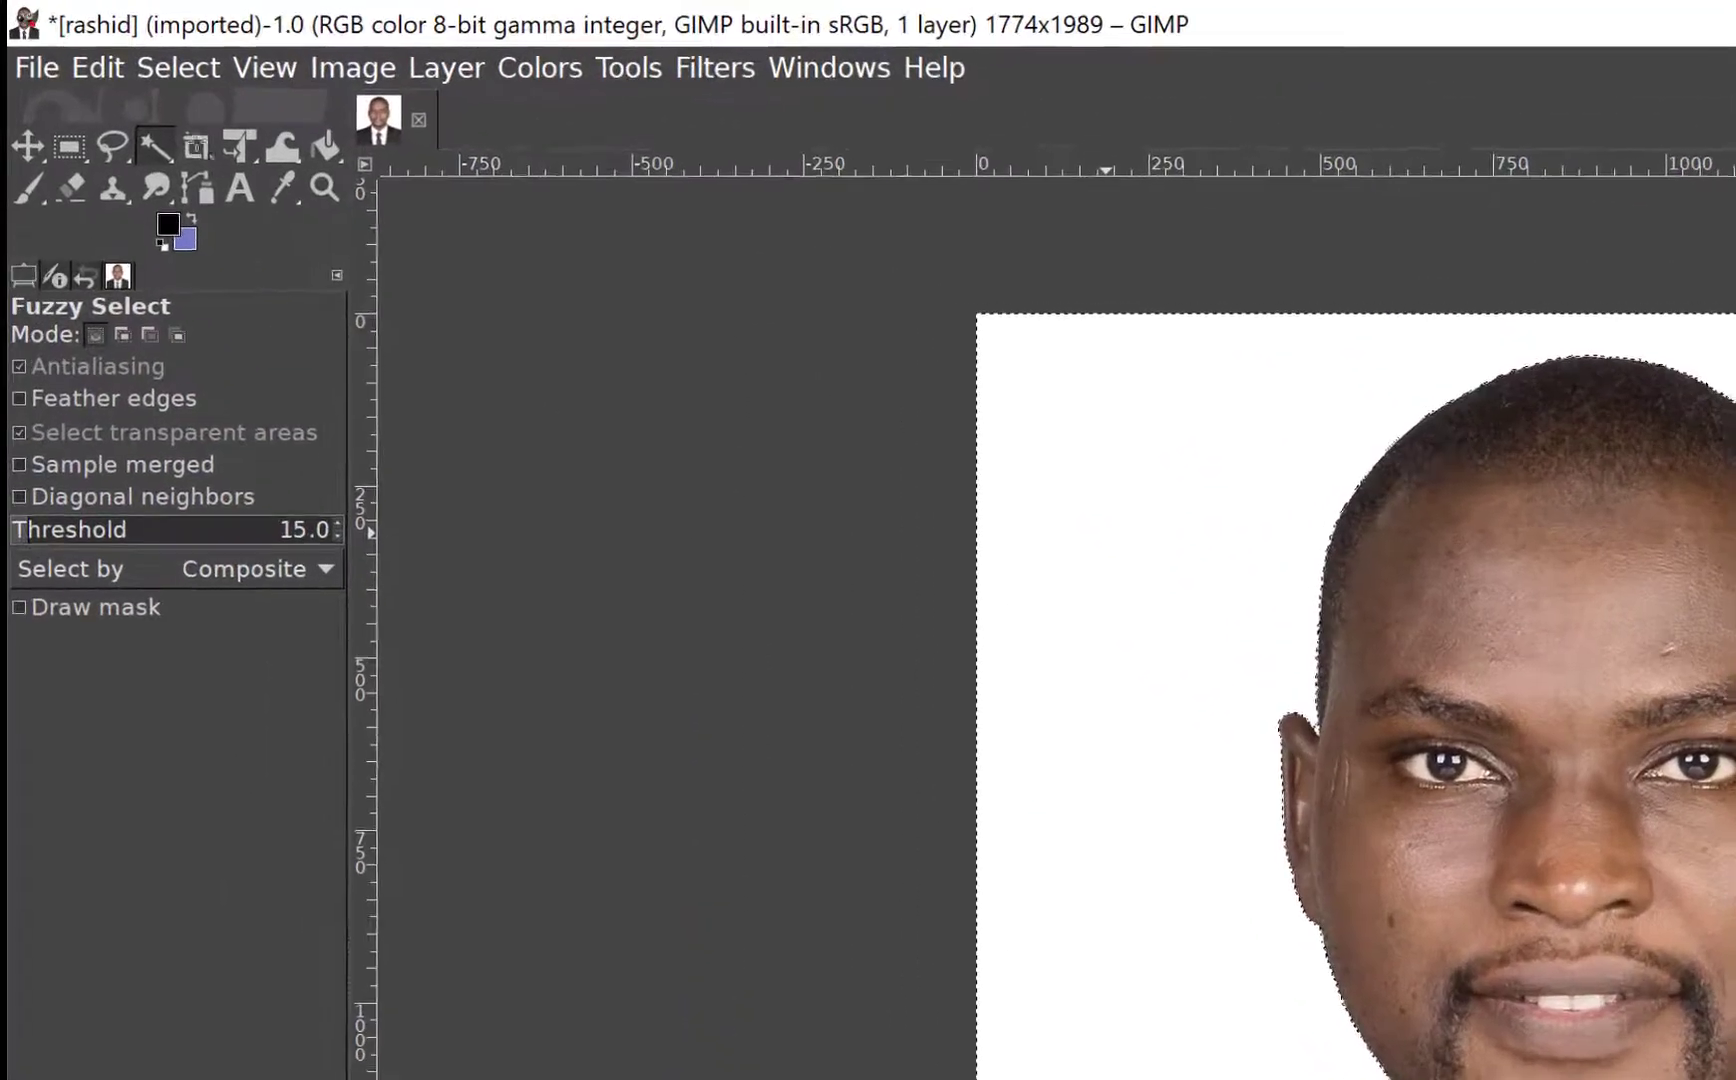
{"action": "left_click", "coordinate": [98, 68]}
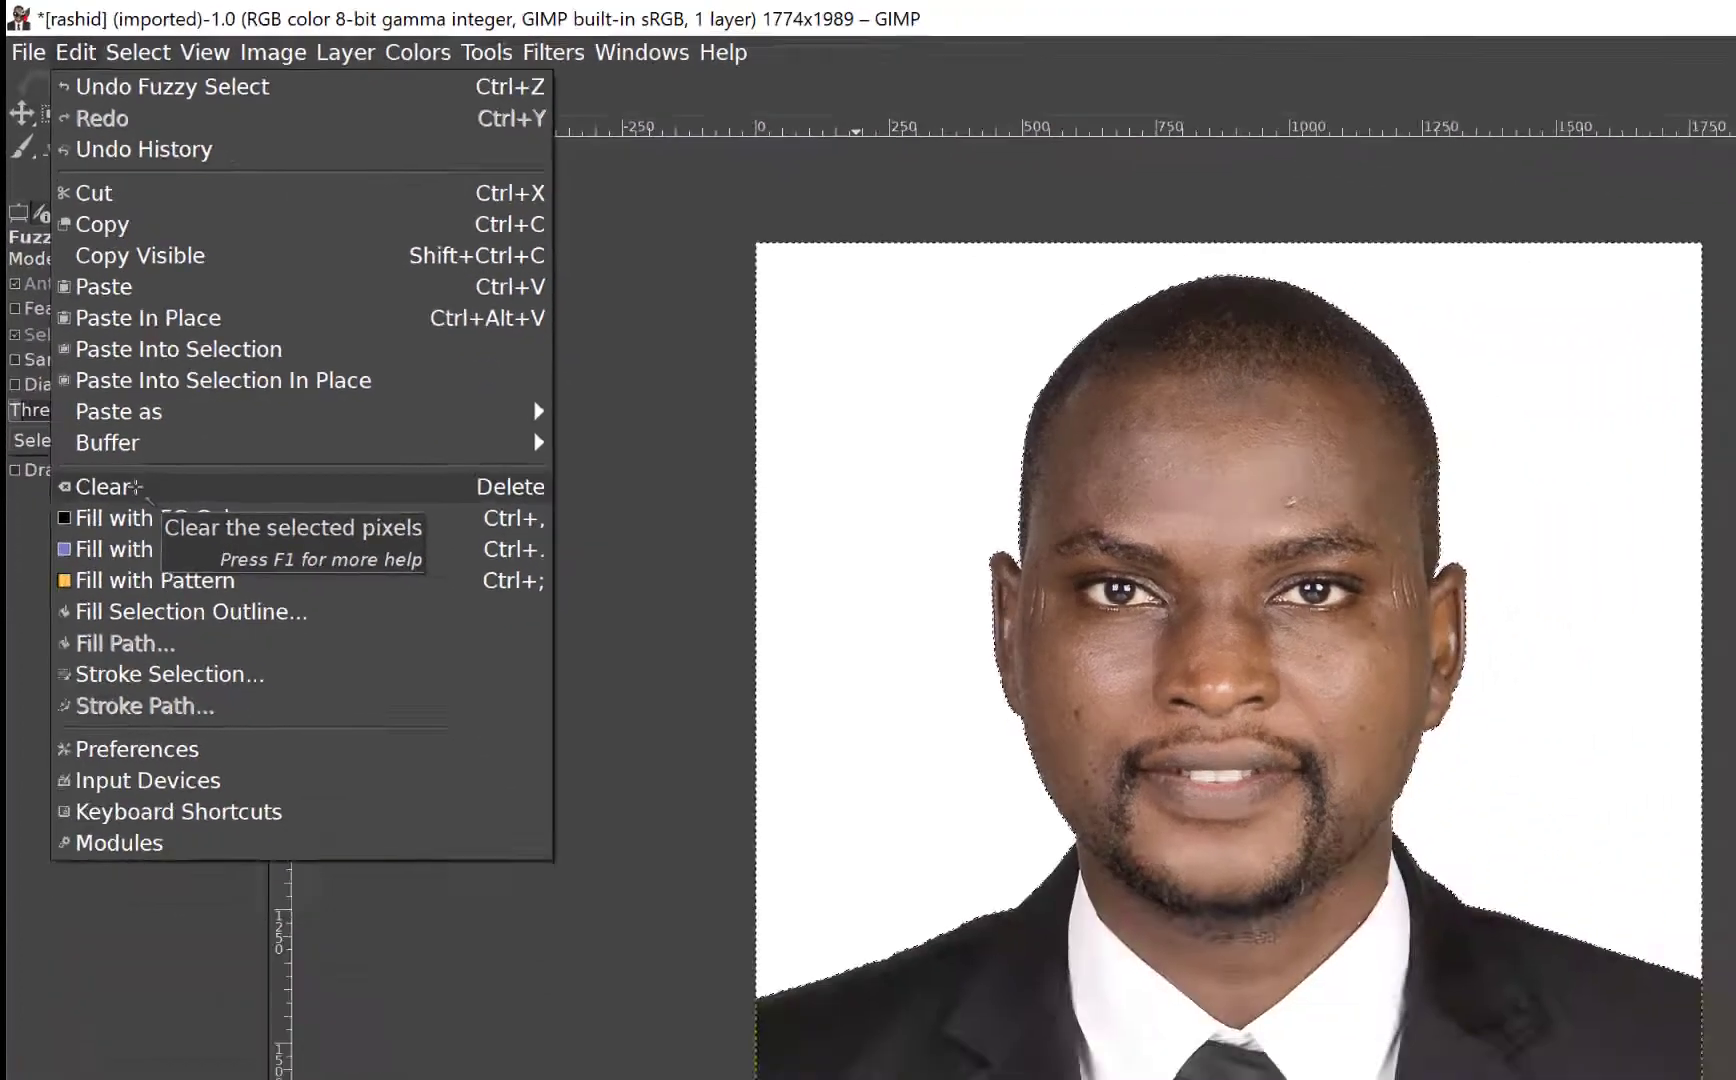
{"action": "left_click", "coordinate": [176, 631]}
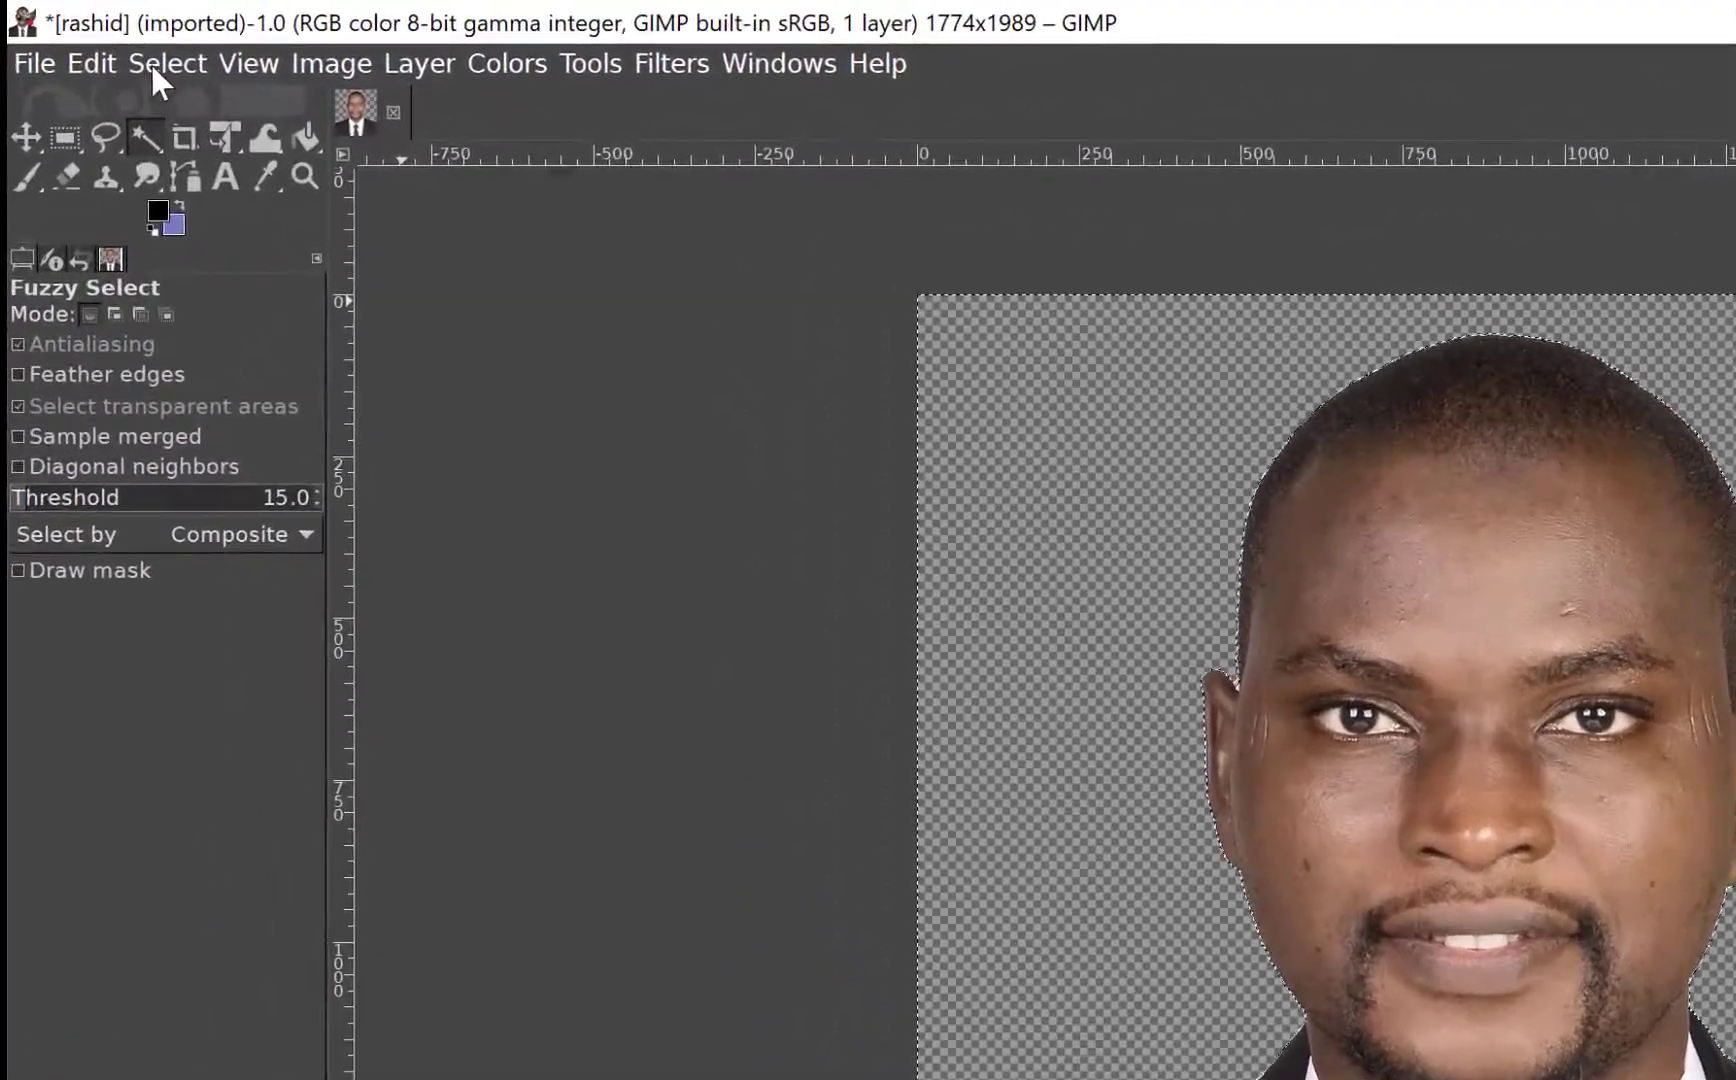
{"action": "left_click", "coordinate": [94, 38]}
{"action": "left_click", "coordinate": [175, 146]}
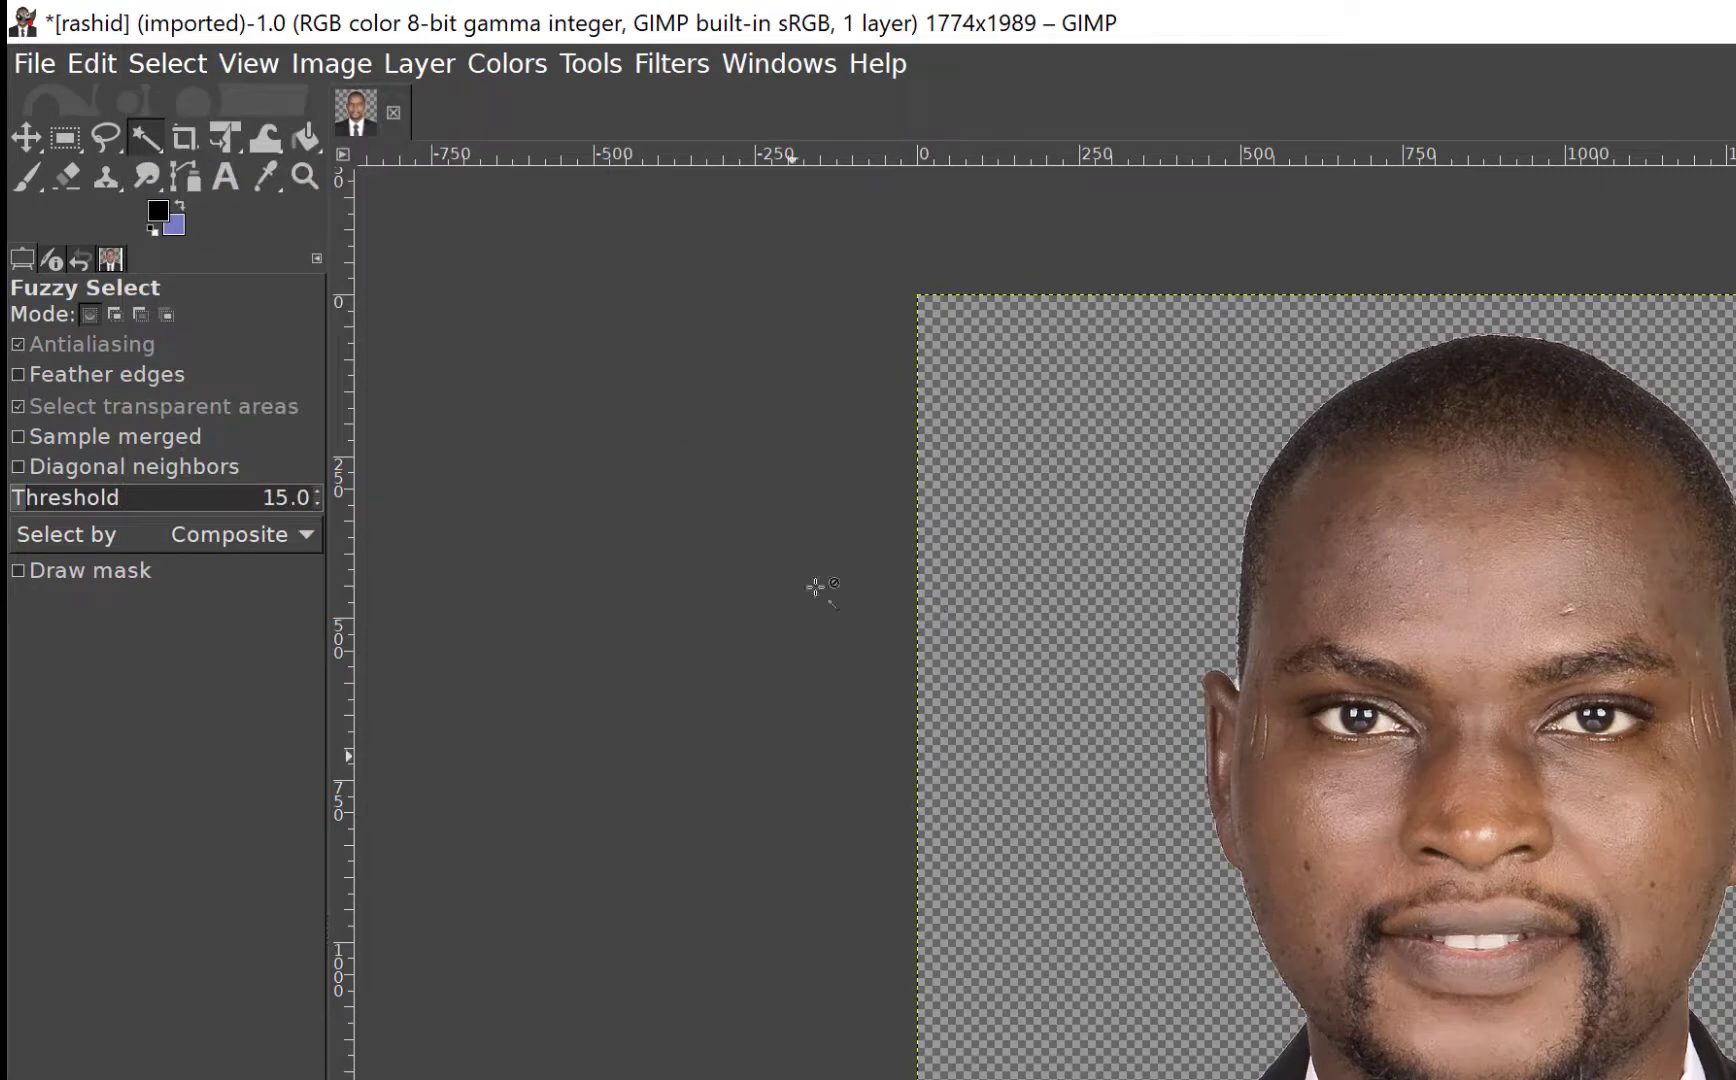
Step: Export the portrait as rashid.png into Videos\NEW with the default PNG settings
{"action": "left_click", "coordinate": [18, 66]}
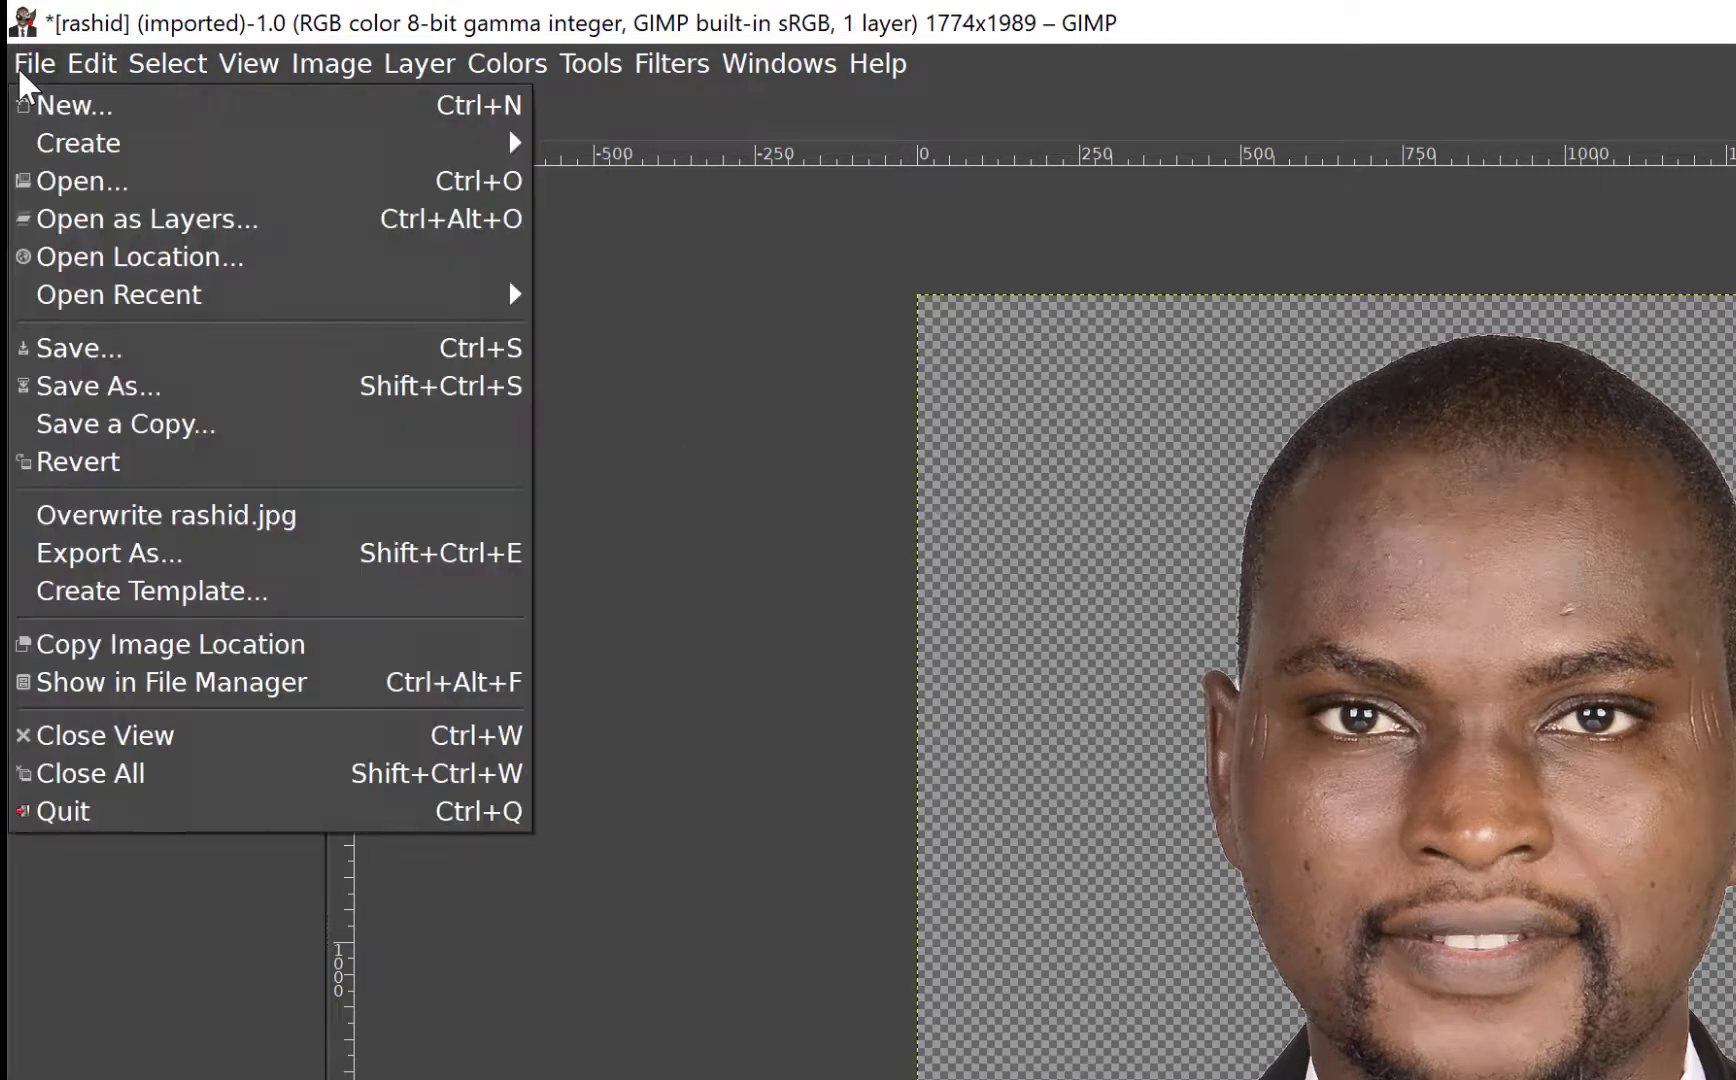
{"action": "left_click", "coordinate": [108, 555]}
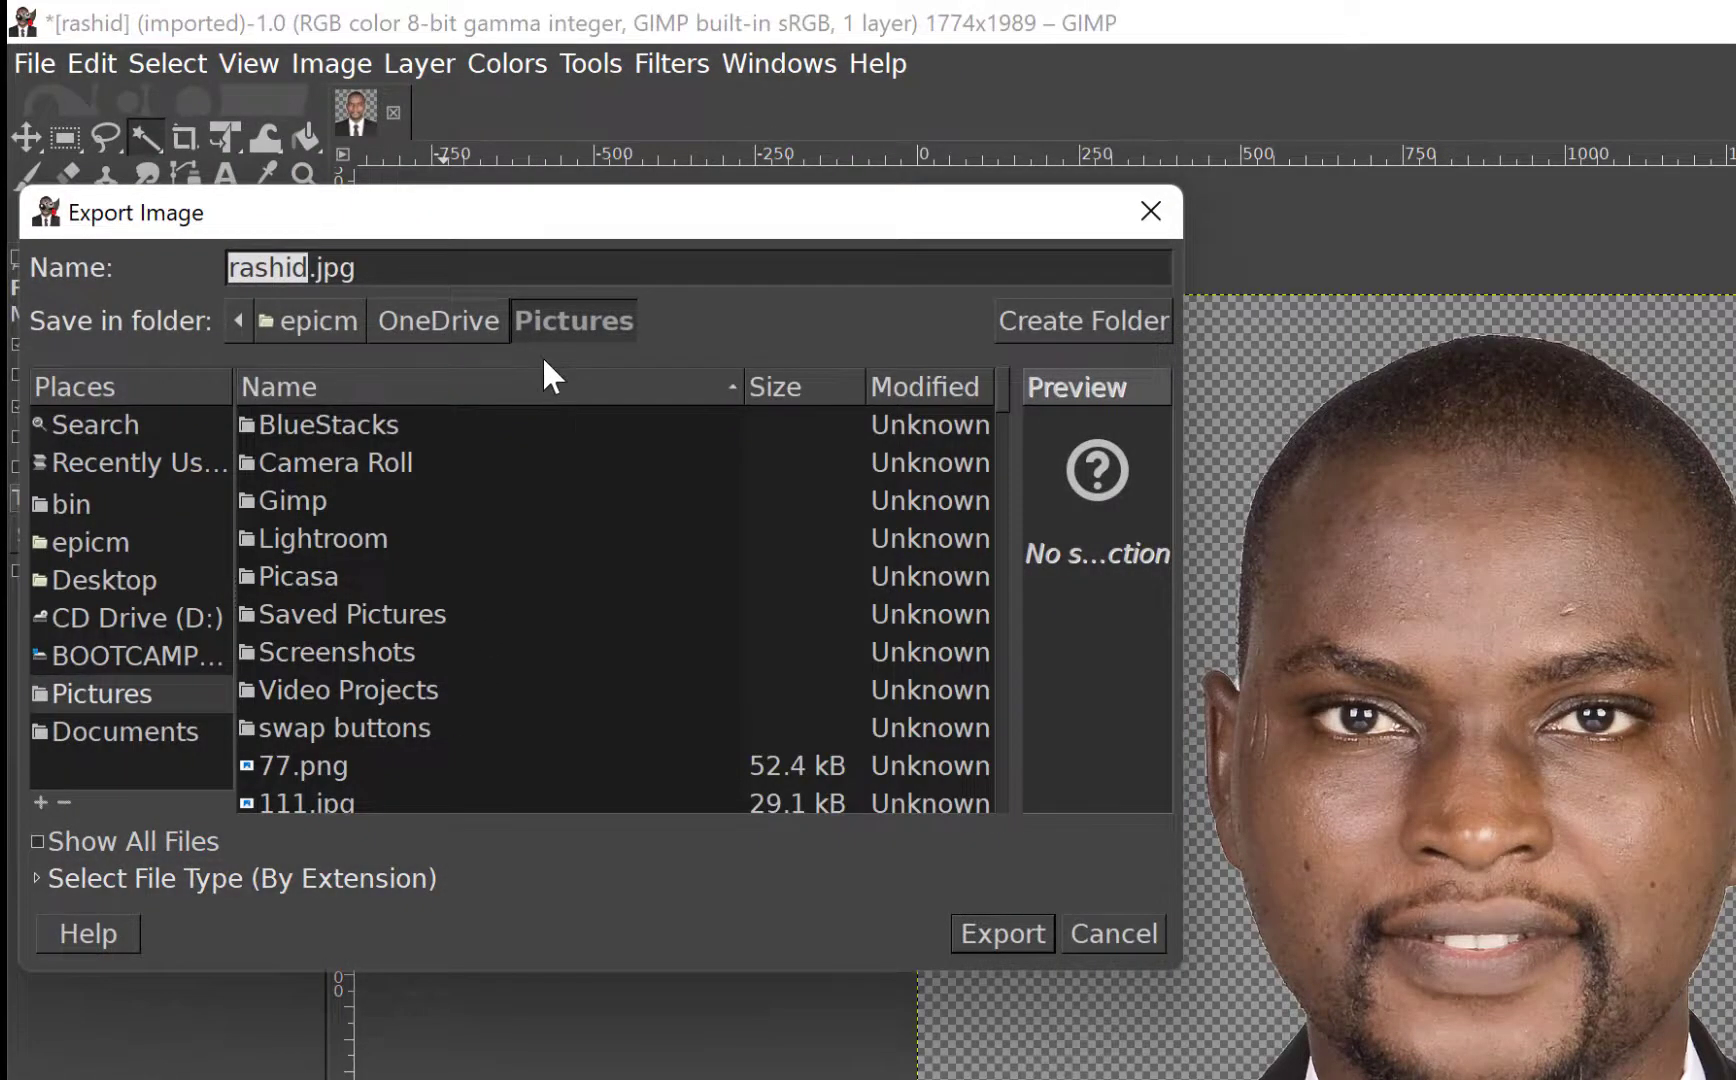
{"action": "left_click", "coordinate": [388, 268]}
{"action": "key", "text": "BackSpace"}
{"action": "key", "text": "BackSpace"}
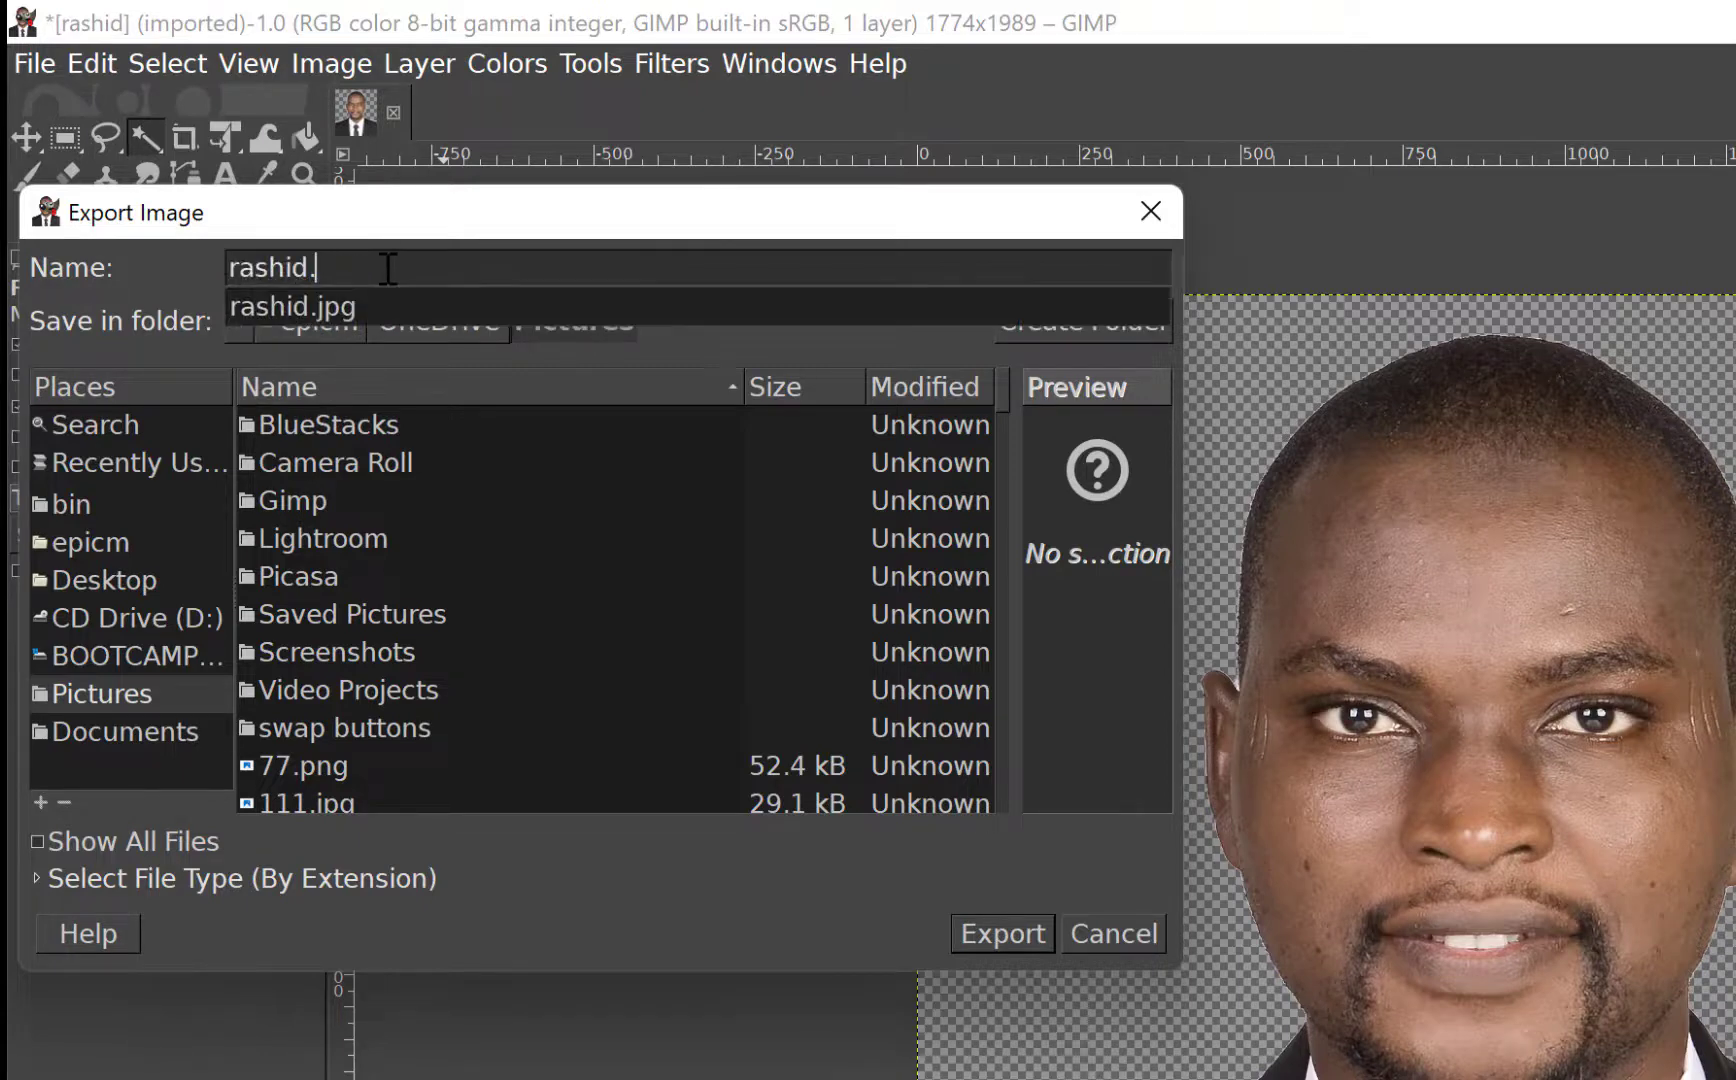
{"action": "type", "text": "png"}
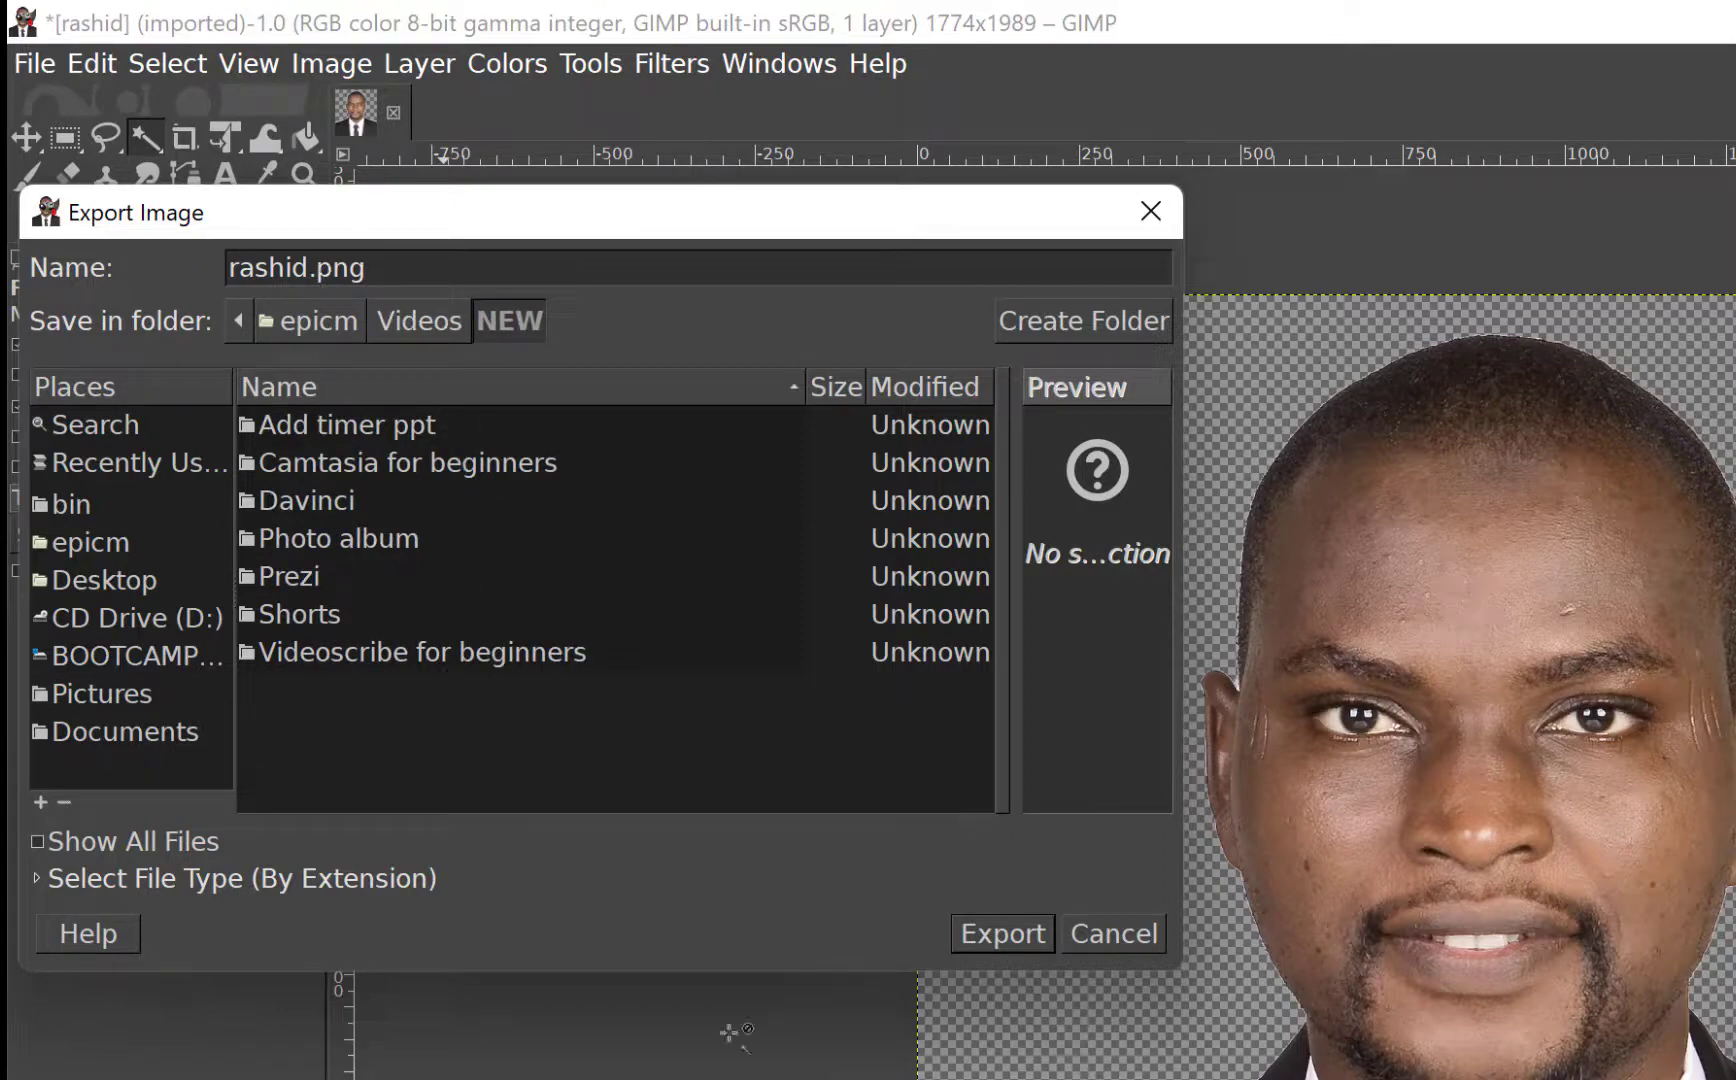
{"action": "left_click", "coordinate": [998, 932]}
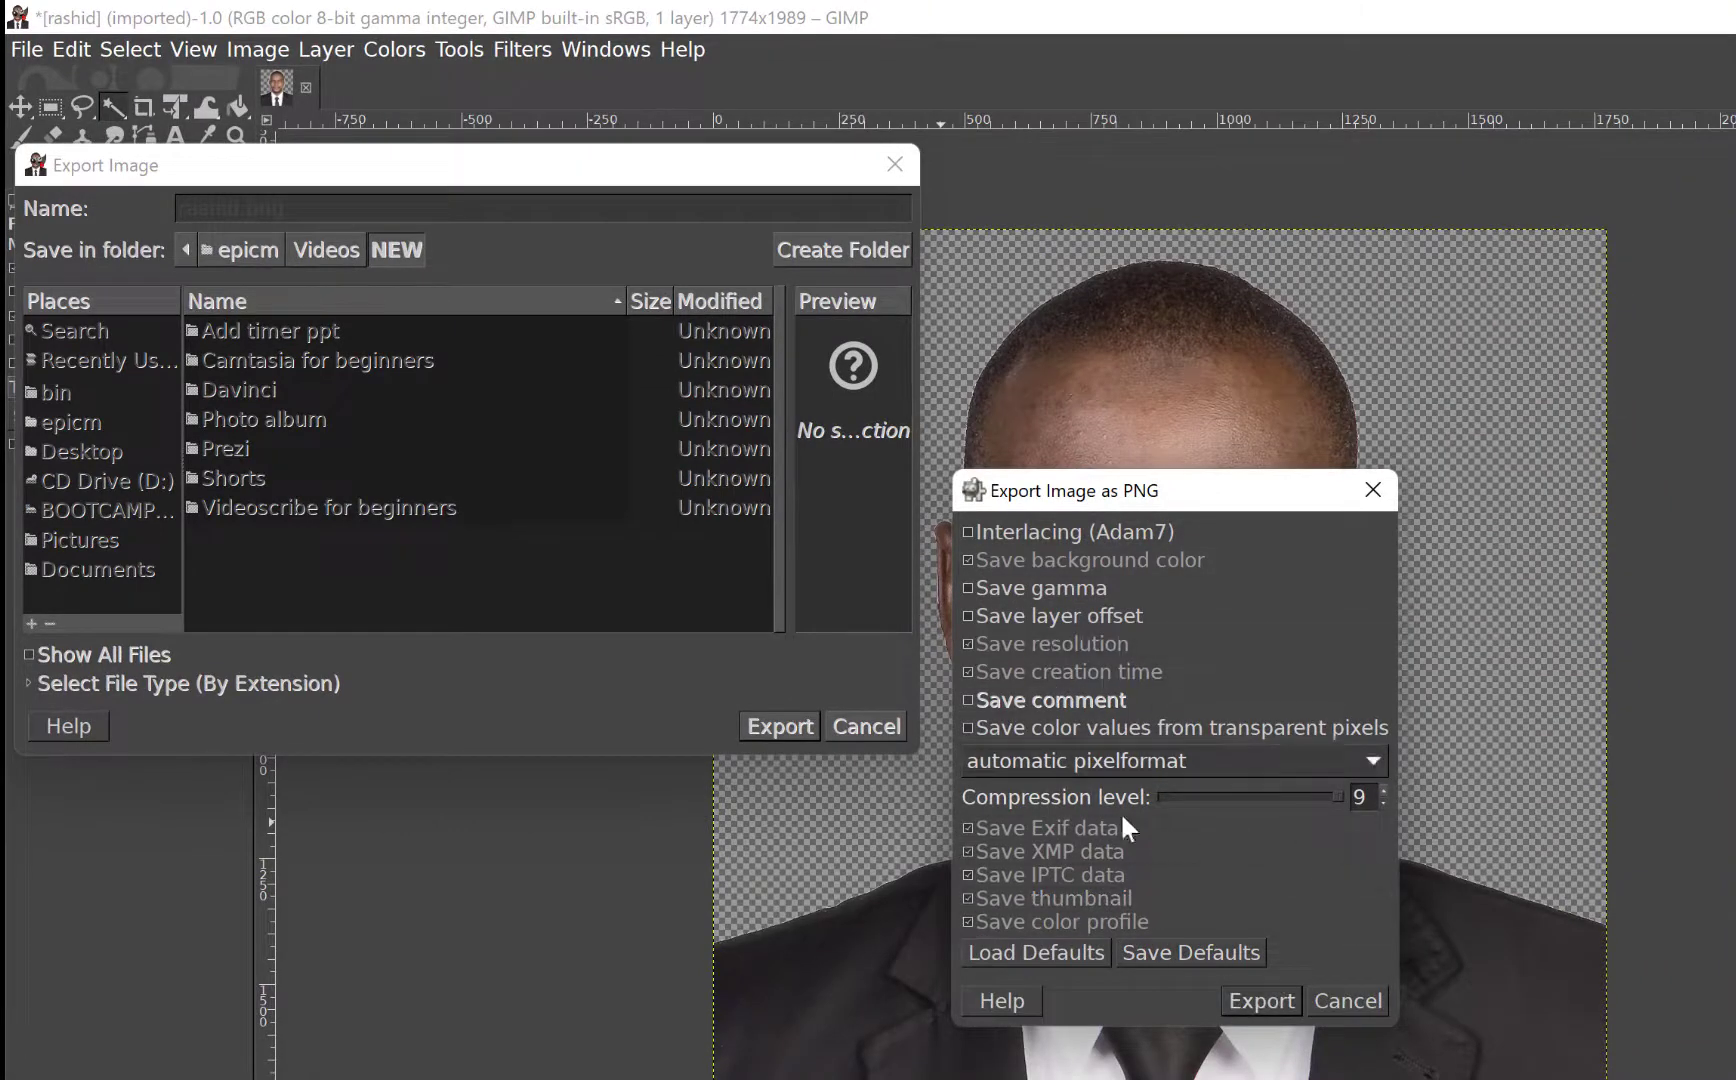
{"action": "left_click", "coordinate": [1262, 1001]}
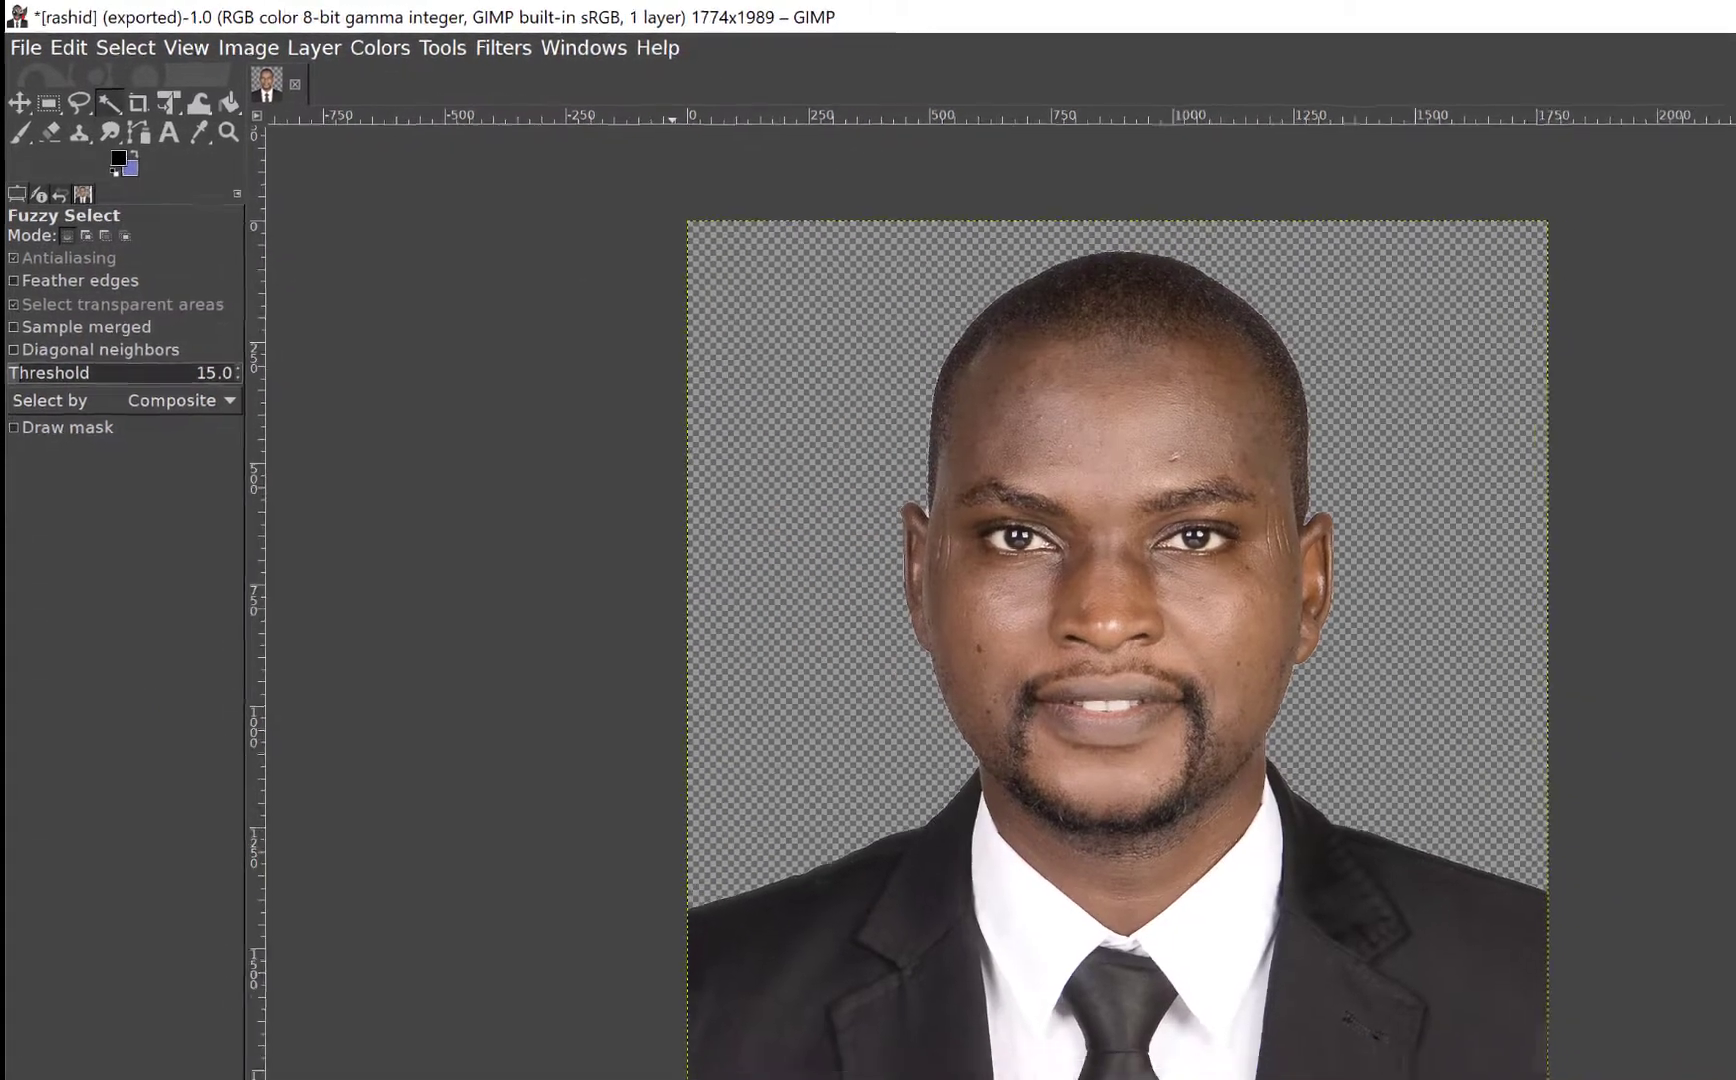
Step: Open rashid.png from Videos\NEW in Photos and copy the image to the clipboard
{"action": "left_click", "coordinate": [645, 1052]}
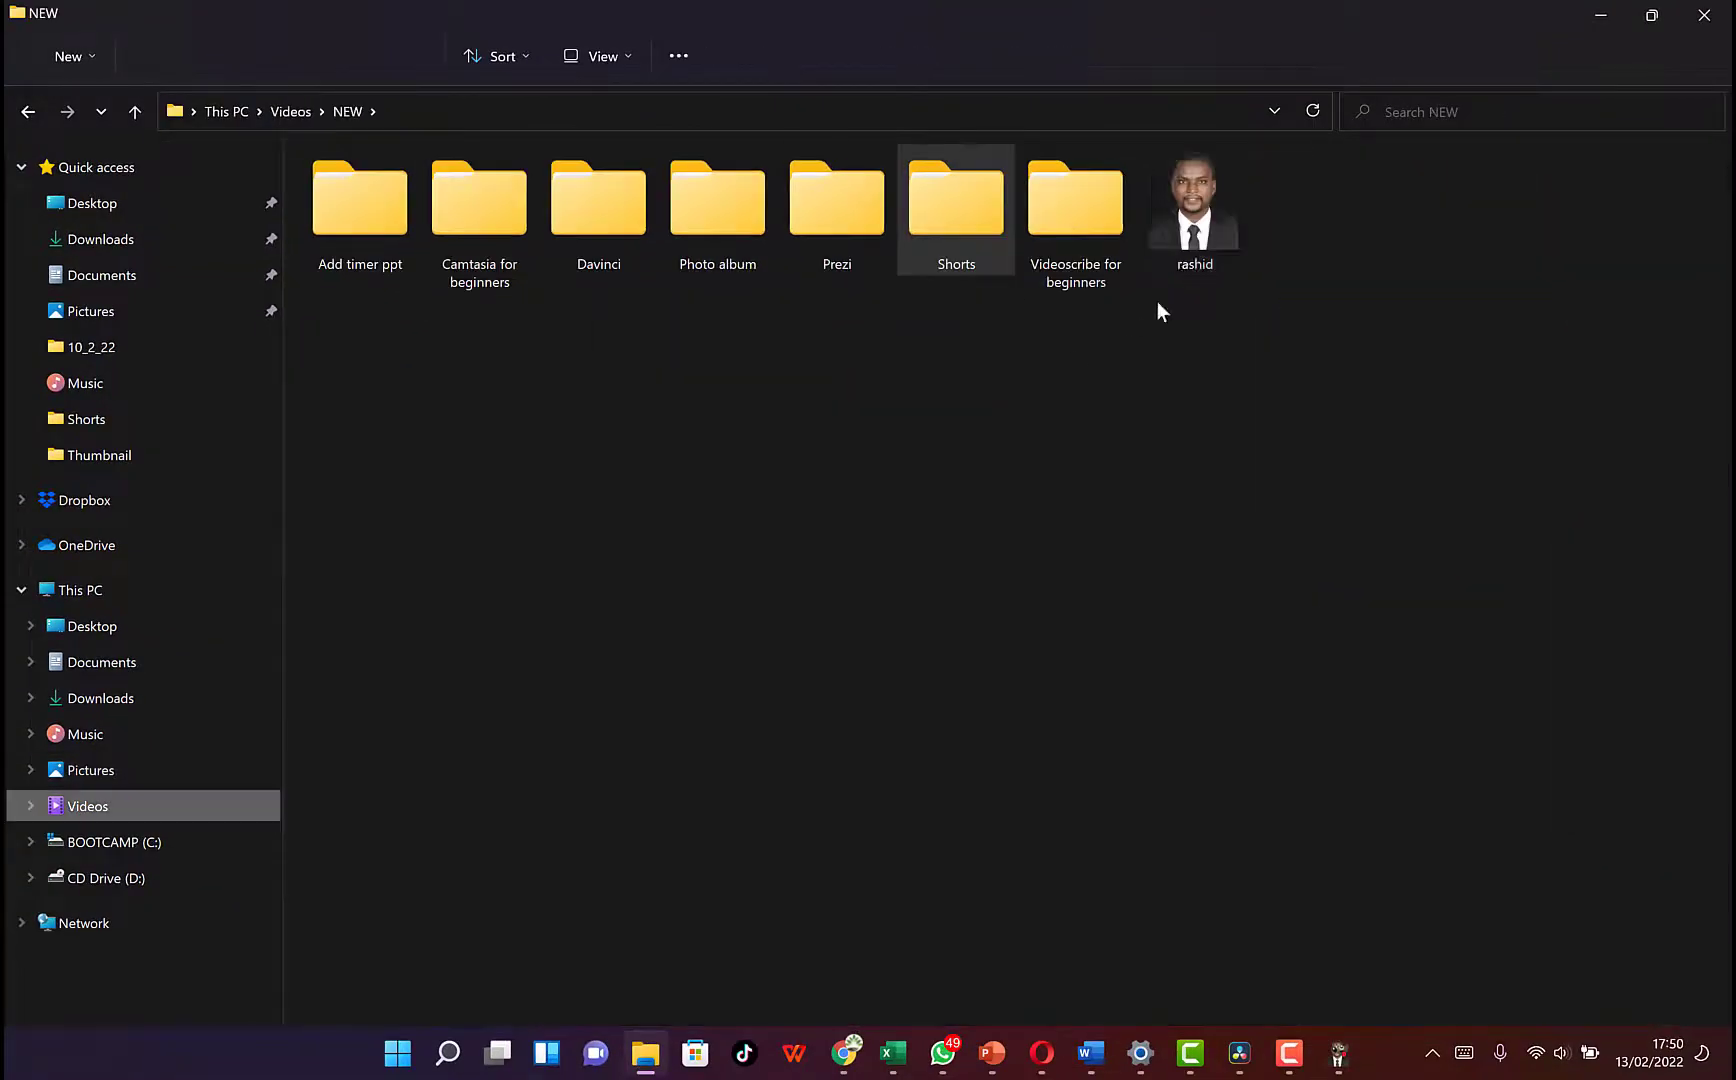
{"action": "left_click", "coordinate": [1218, 212]}
{"action": "double_click", "coordinate": [1218, 212]}
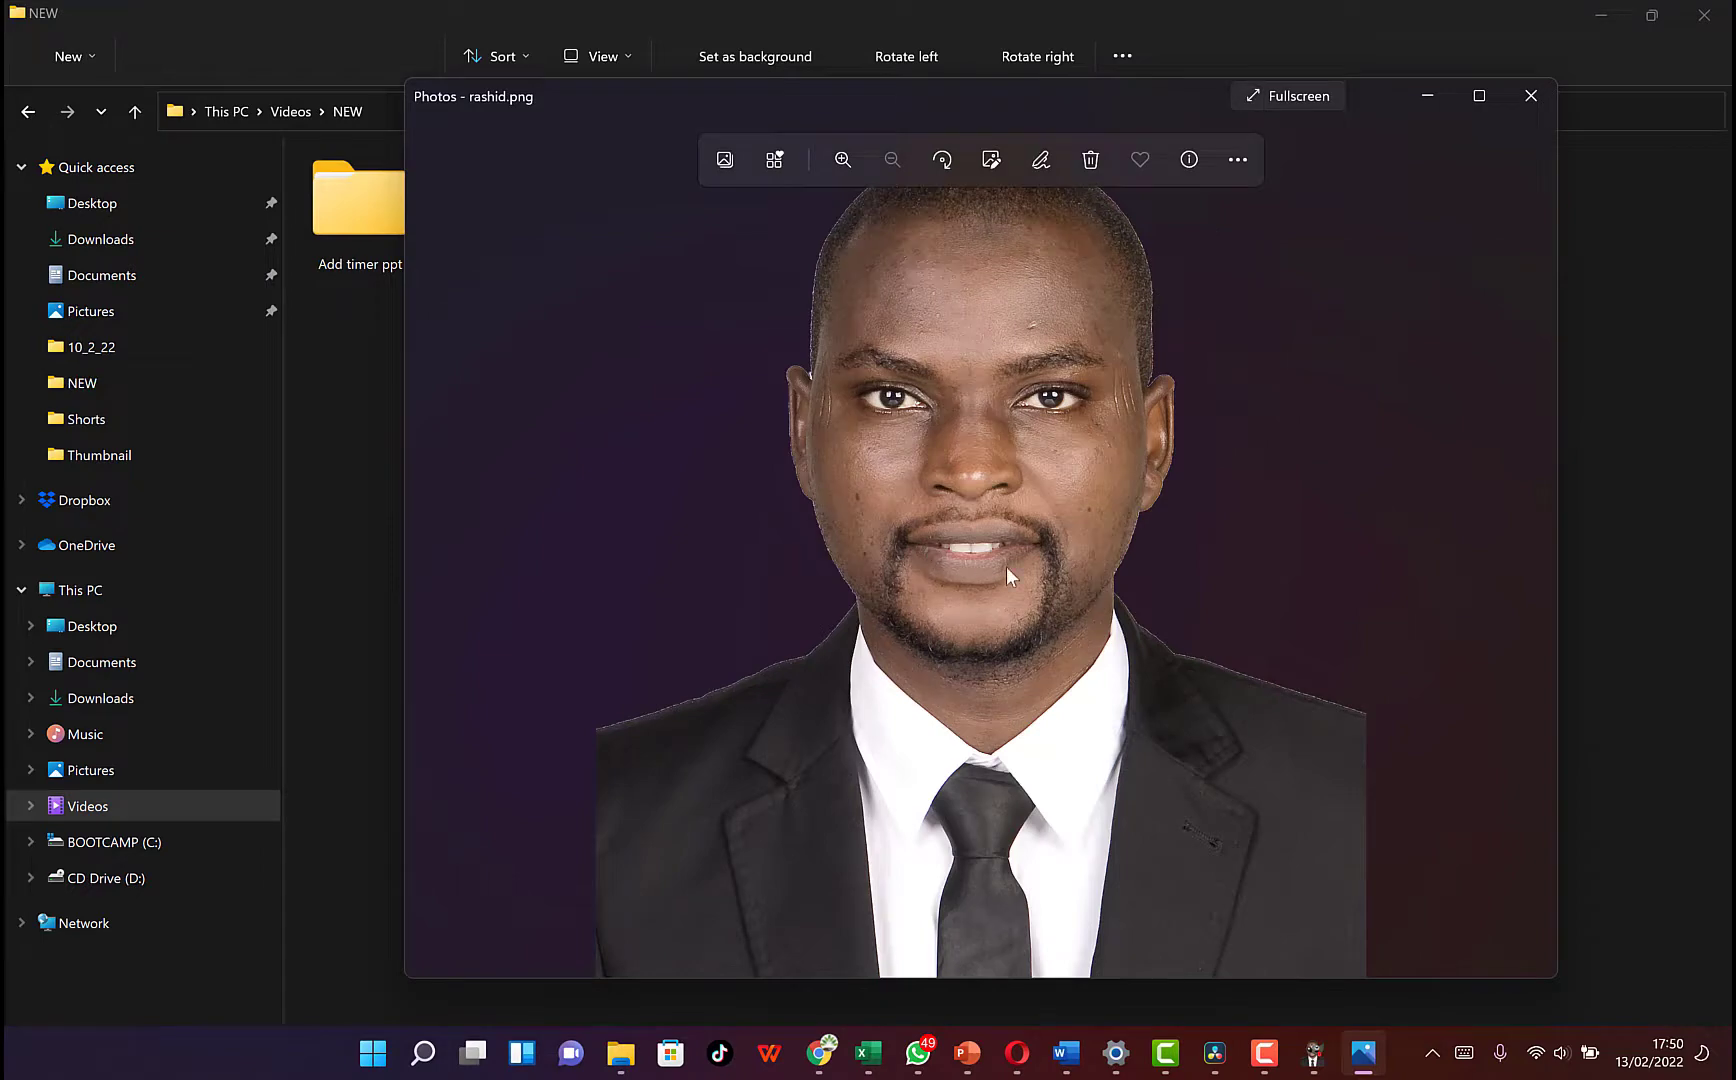
{"action": "scroll", "coordinate": [934, 572], "scroll_direction": "up", "scroll_amount": 3}
{"action": "scroll", "coordinate": [934, 572], "scroll_direction": "down", "scroll_amount": 3}
{"action": "right_click", "coordinate": [857, 514]}
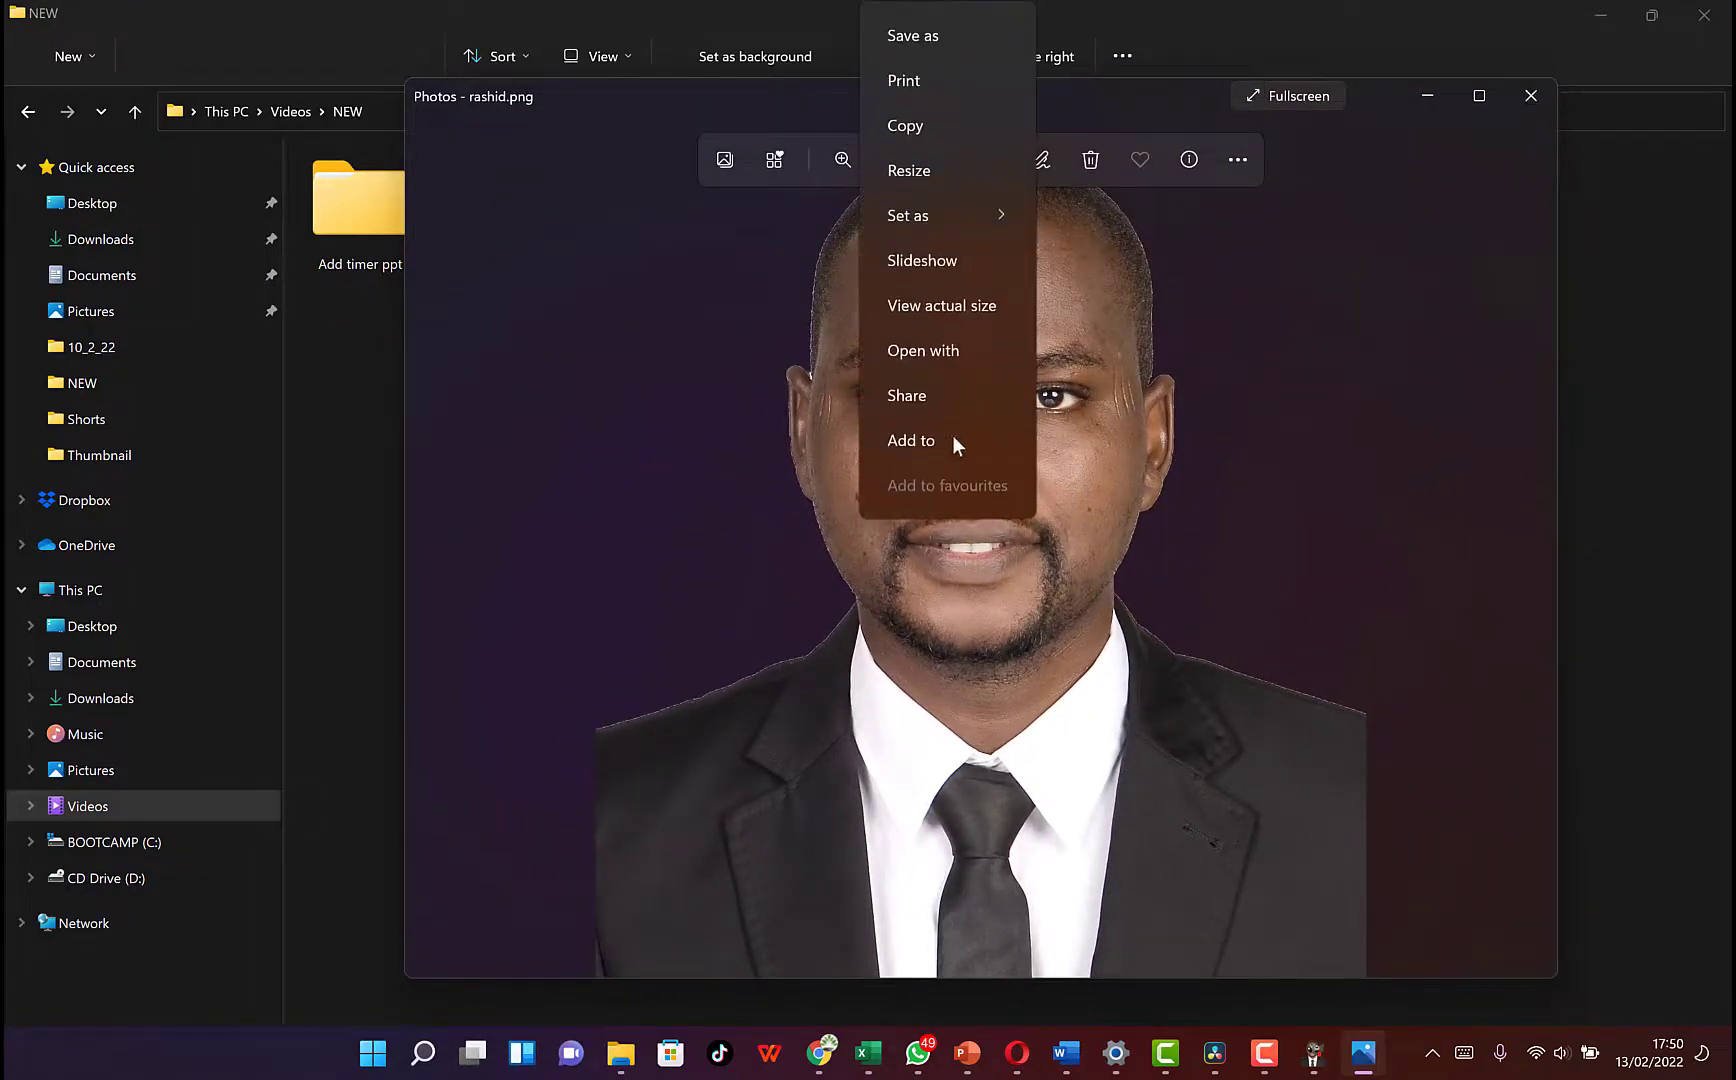
{"action": "left_click", "coordinate": [934, 127]}
Step: Paste the copied portrait onto the blank PowerPoint slide
{"action": "left_click", "coordinate": [967, 1060]}
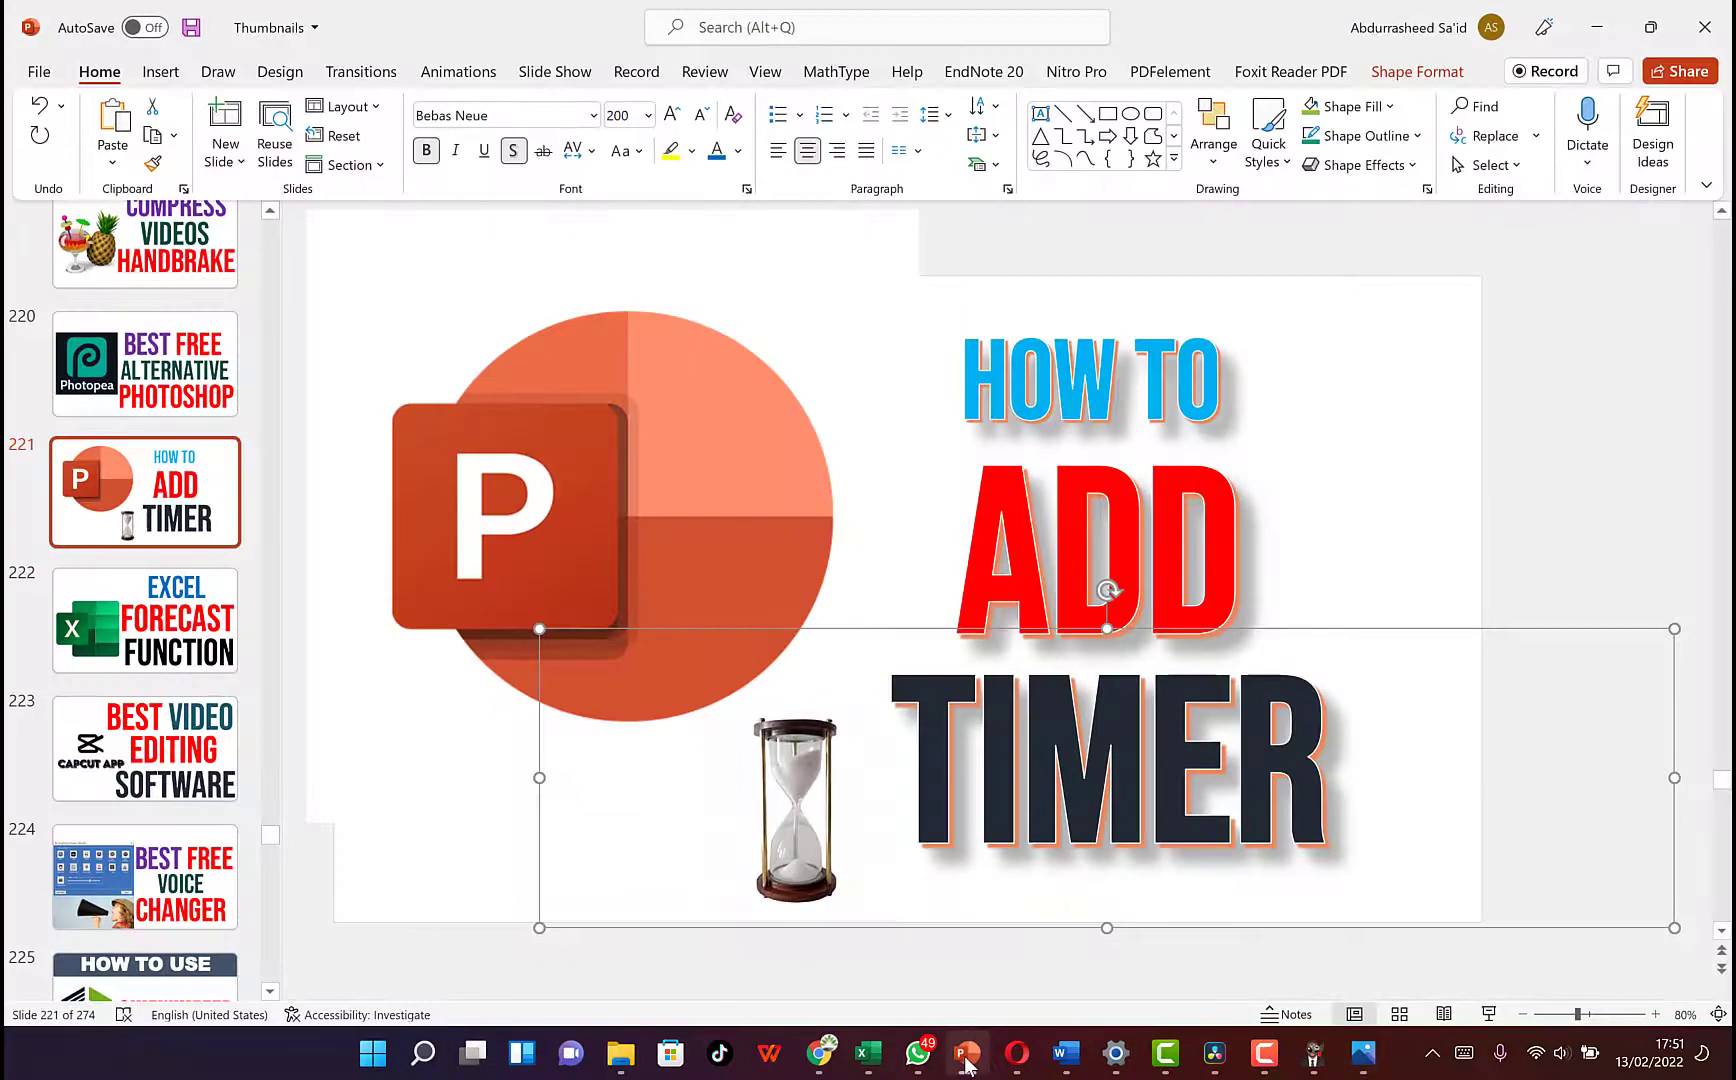
{"action": "right_click", "coordinate": [608, 488]}
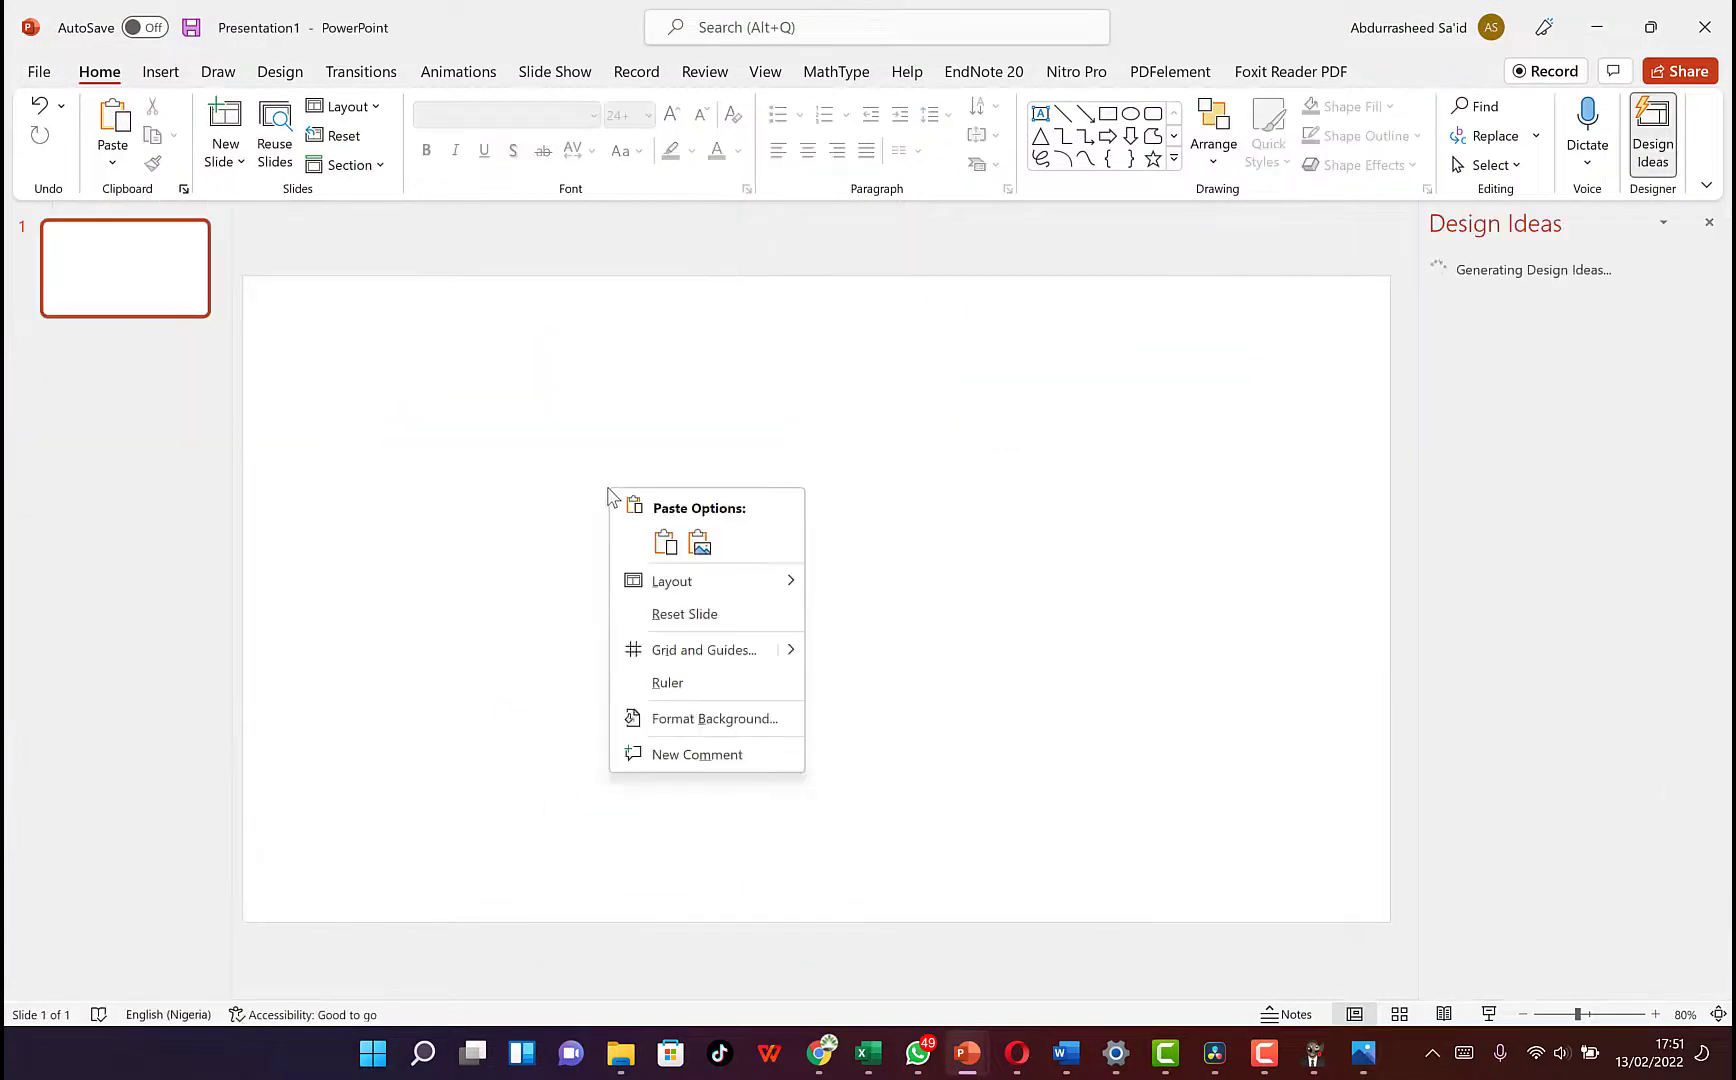
{"action": "left_click", "coordinate": [660, 542]}
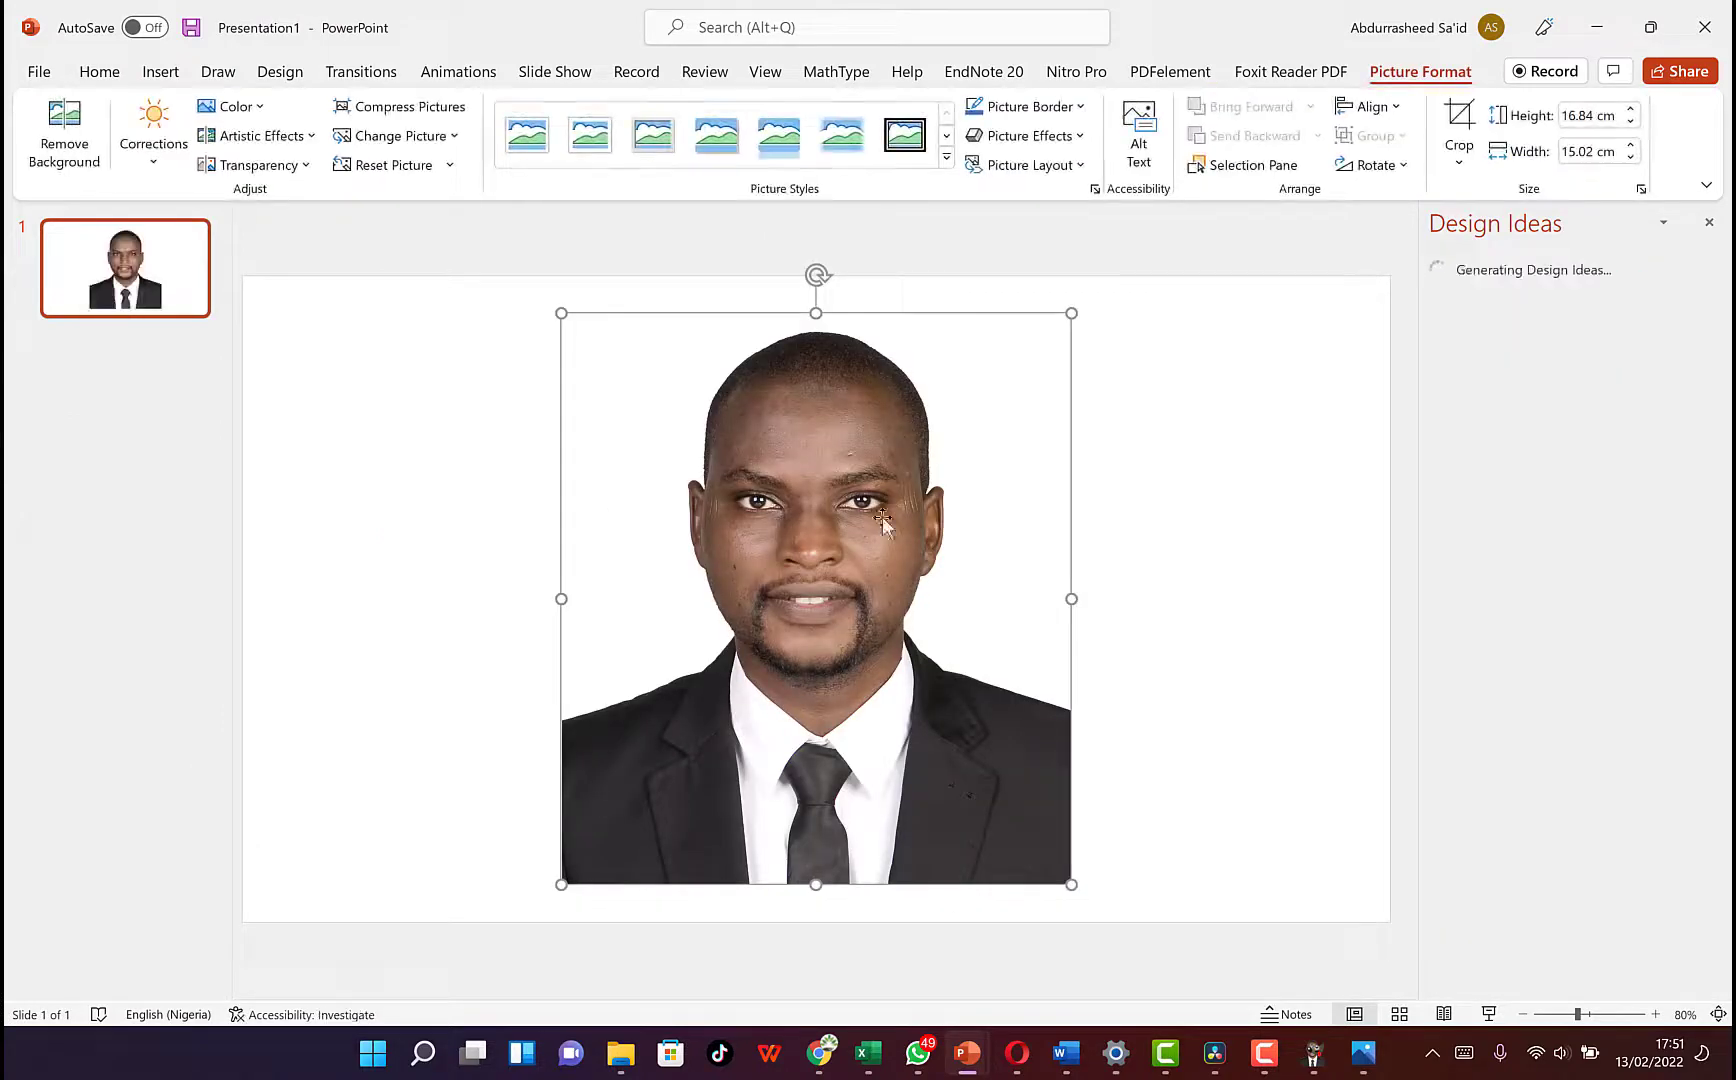
Step: Give the slide background a gradient fill
{"action": "right_click", "coordinate": [1225, 458]}
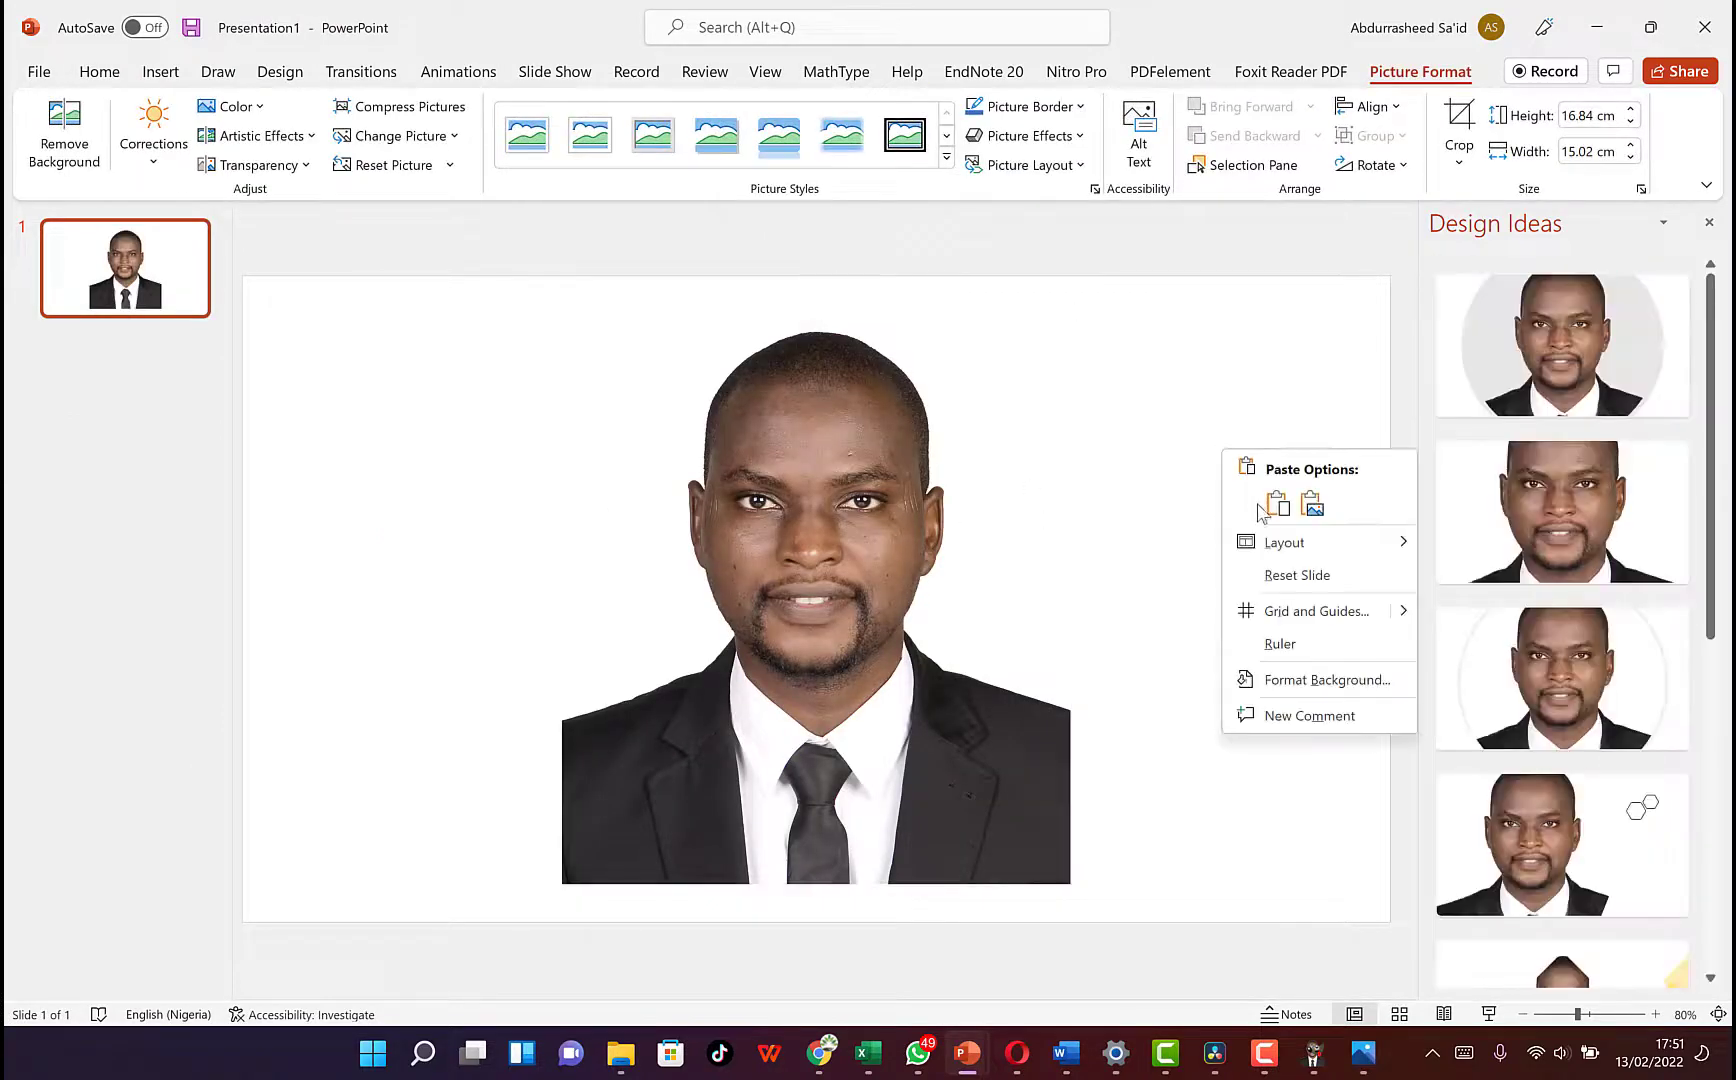
{"action": "left_click", "coordinate": [1317, 681]}
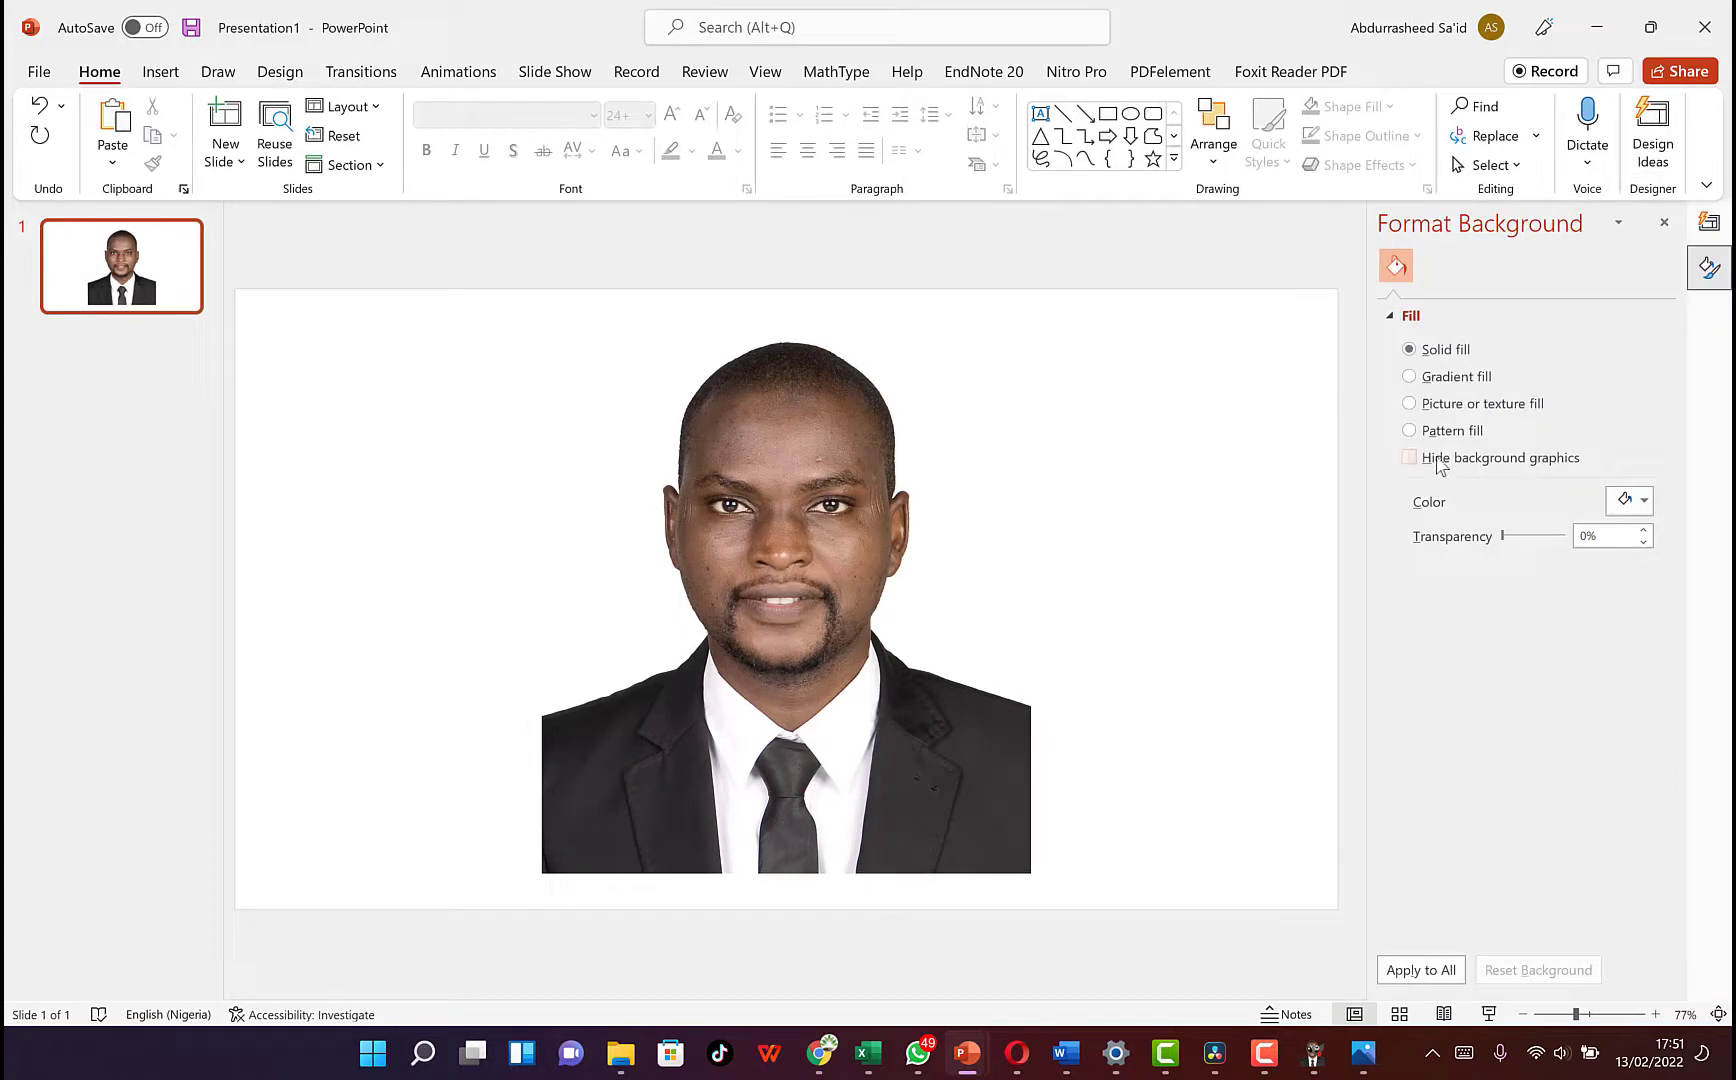
{"action": "left_click", "coordinate": [1430, 380]}
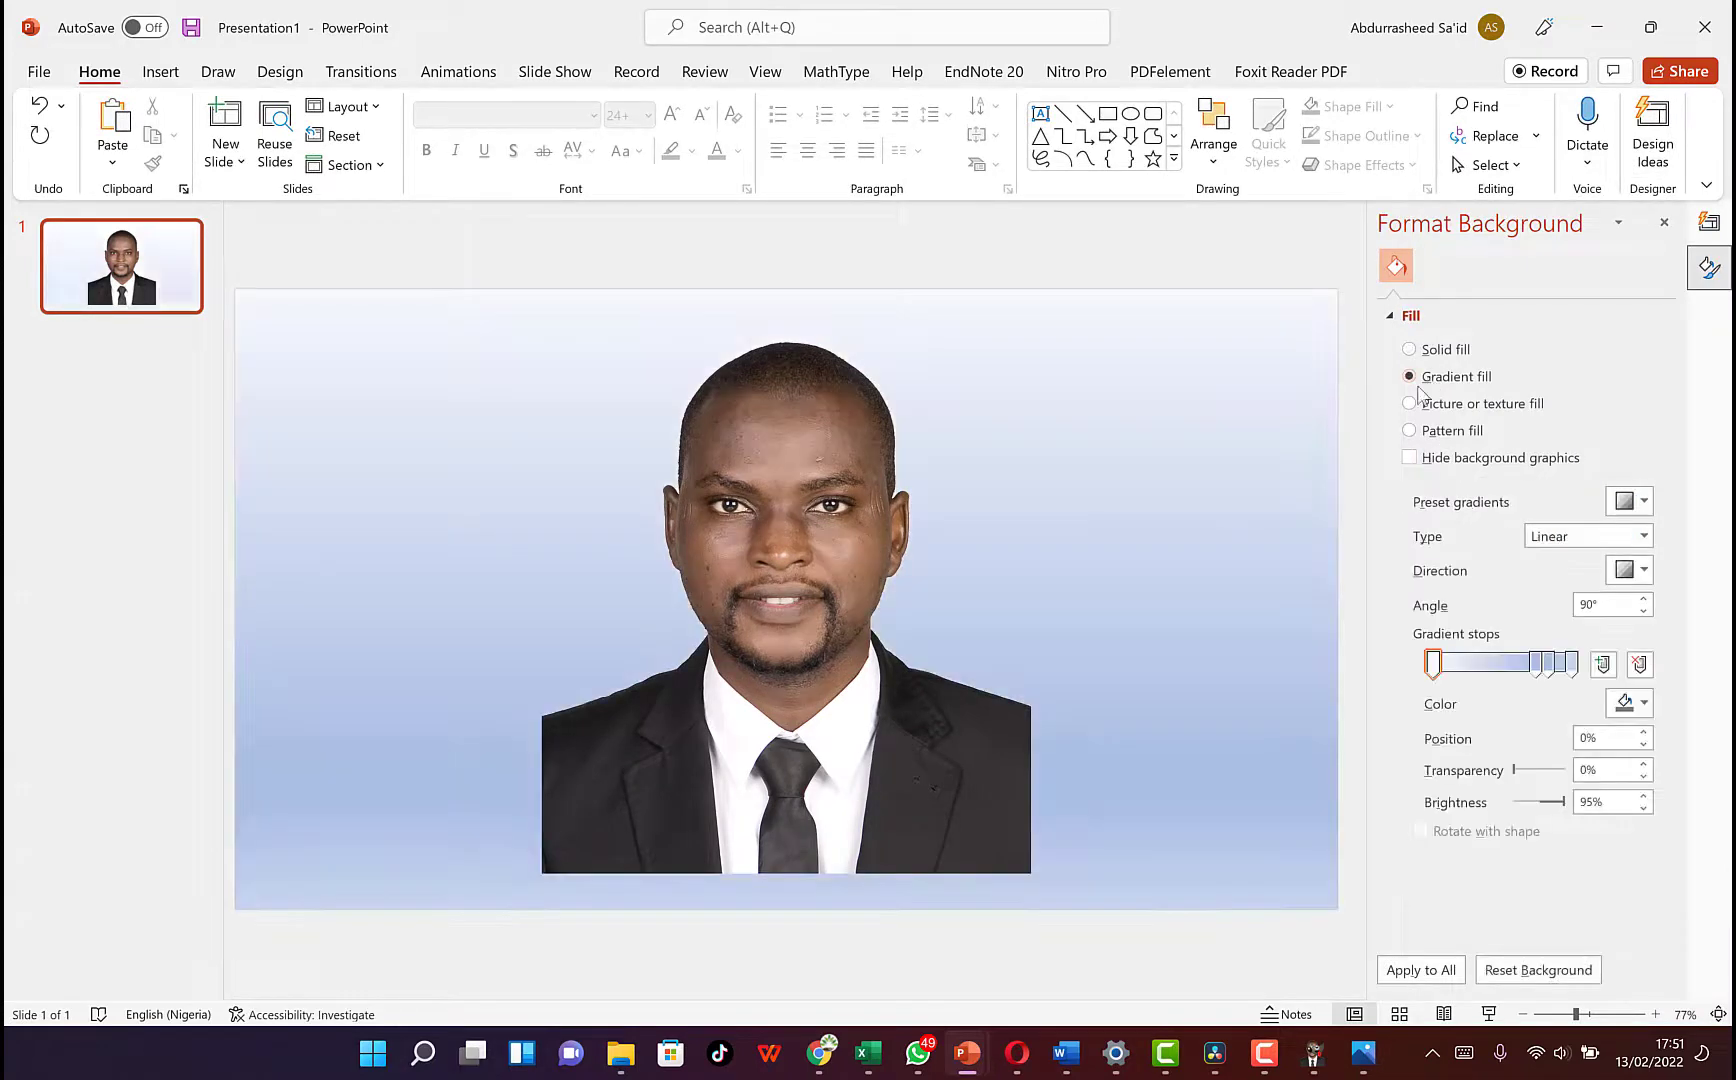
Step: Nudge the portrait slightly left on the slide and minimize PowerPoint
{"action": "left_click", "coordinate": [659, 678]}
{"action": "left_click_drag", "start_coordinate": [745, 668], "coordinate": [703, 665]}
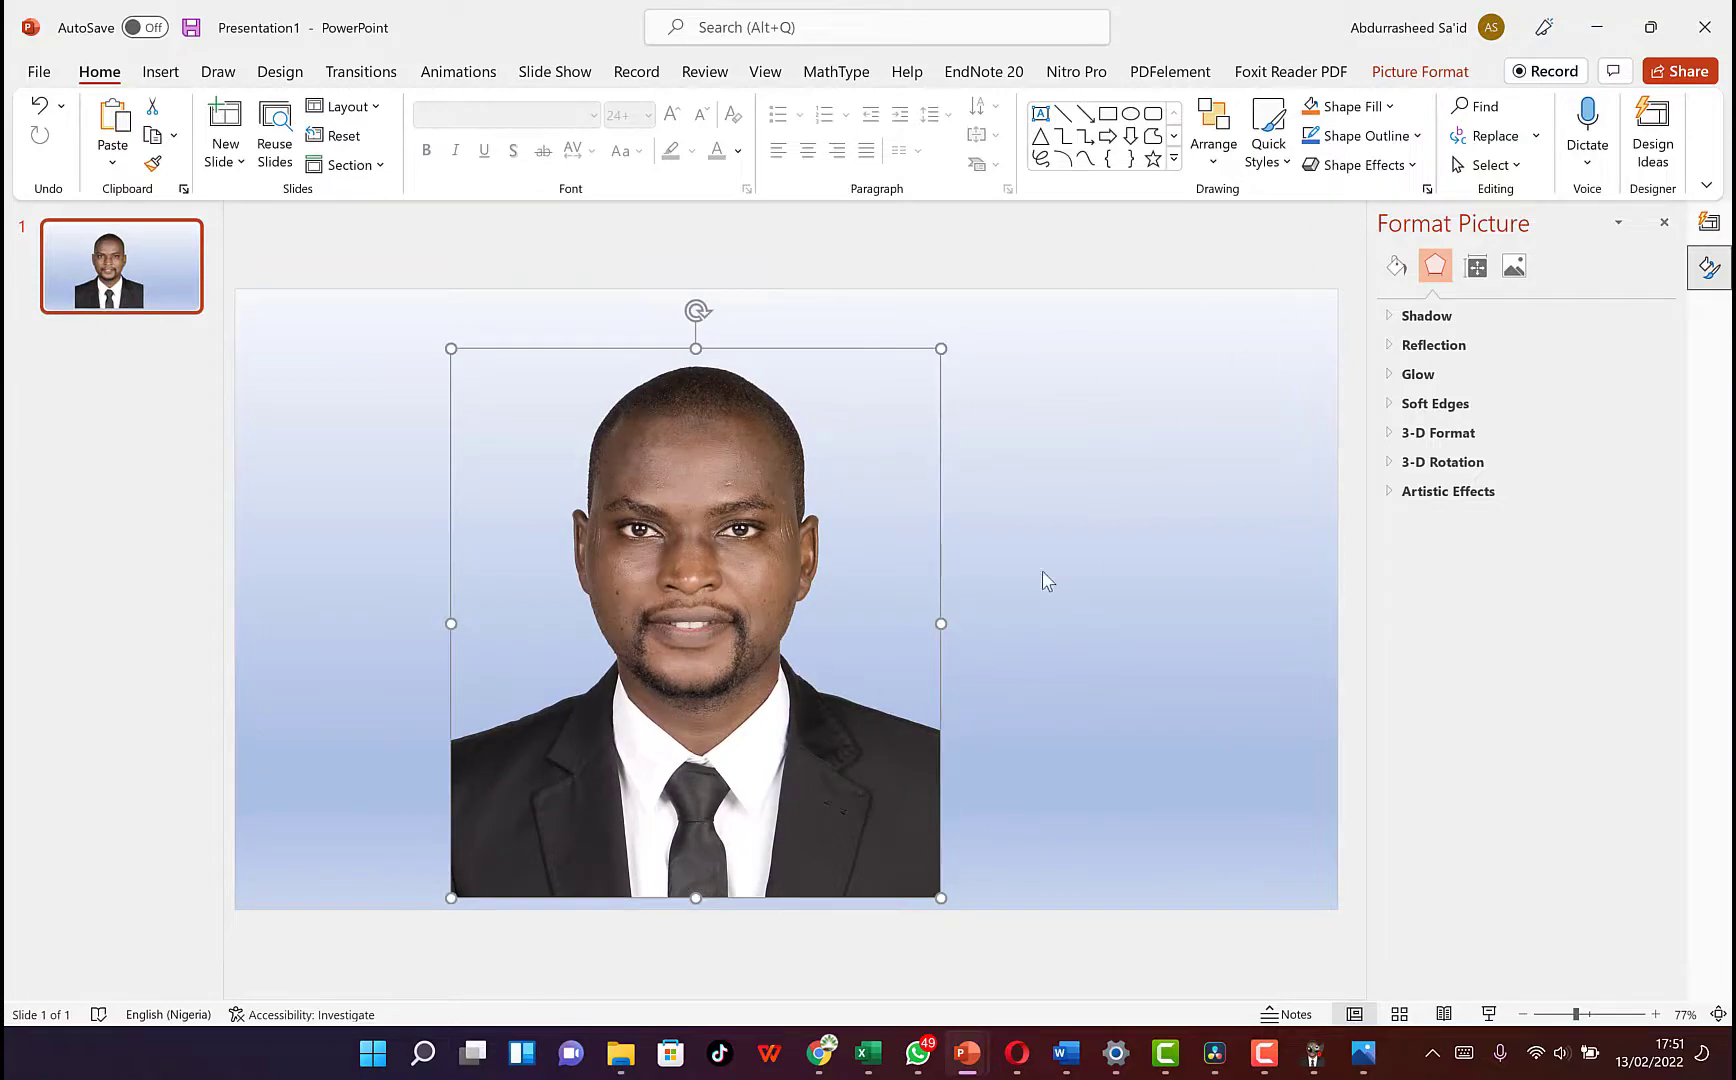
{"action": "left_click", "coordinate": [1600, 30]}
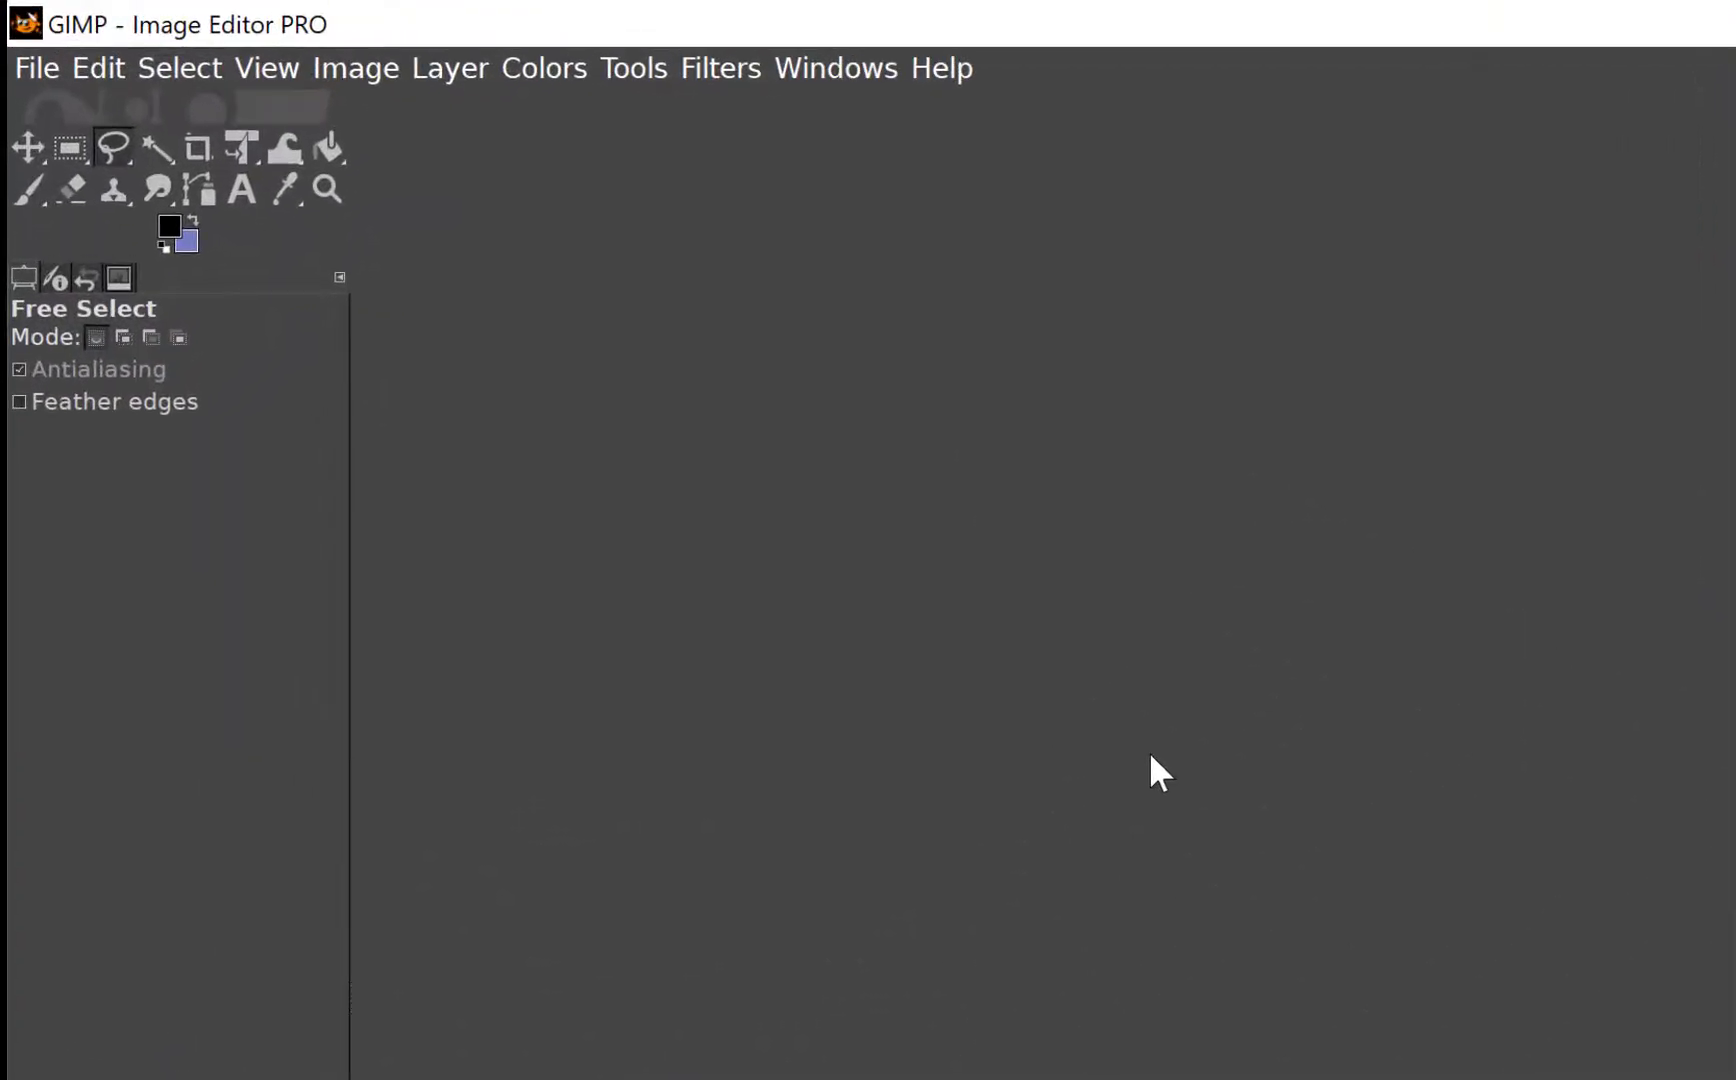
Step: Open hand.png in GIMP from the Recently Used file list
{"action": "left_click", "coordinate": [45, 62]}
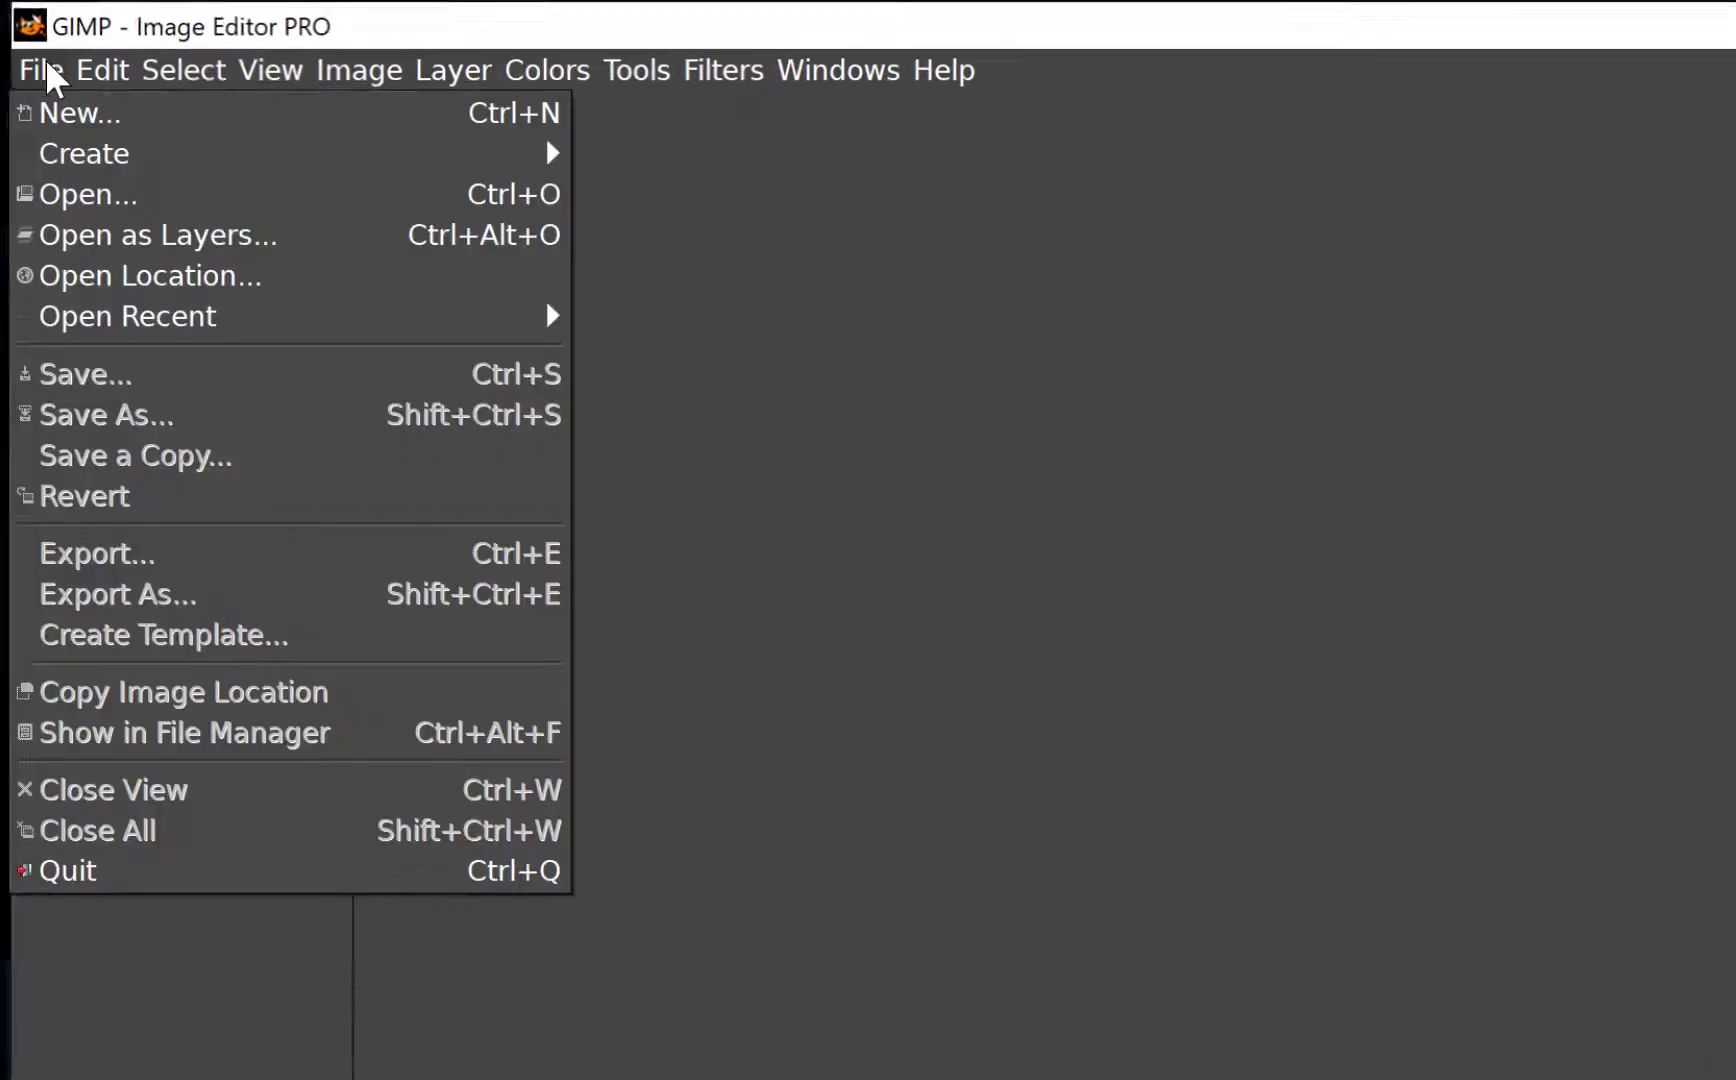
{"action": "left_click", "coordinate": [87, 194]}
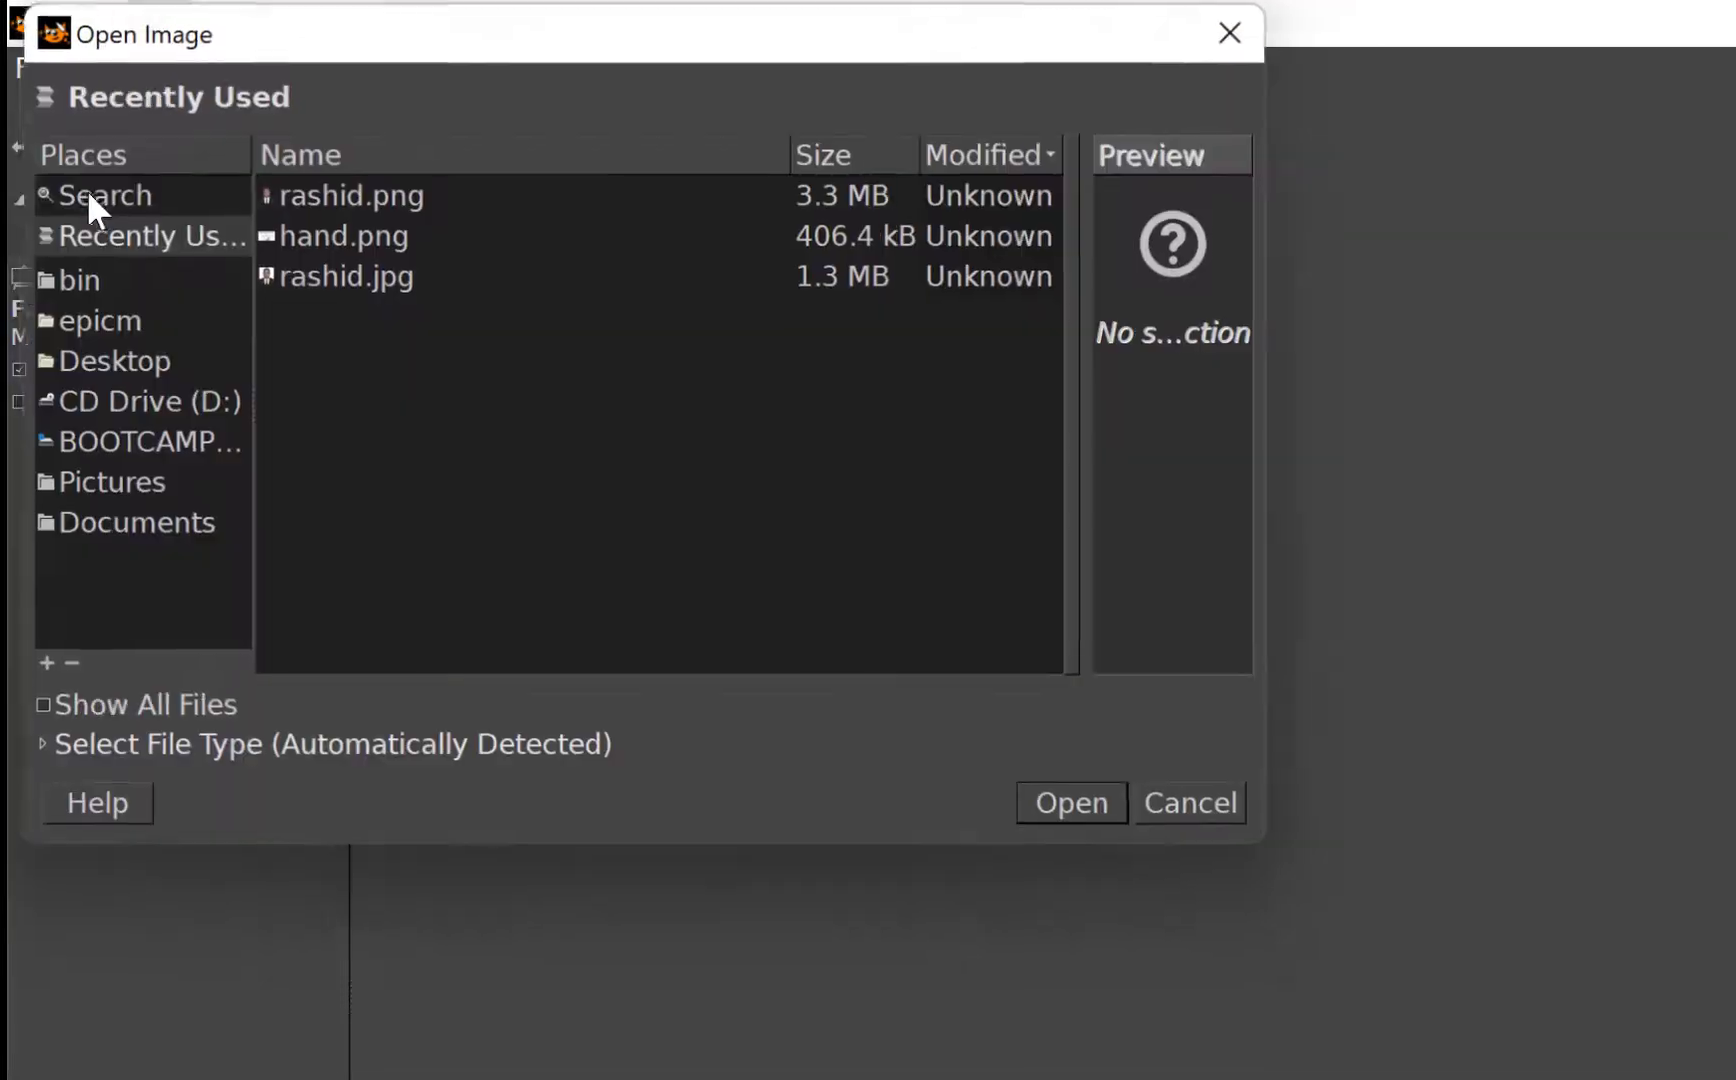
{"action": "left_click", "coordinate": [346, 236]}
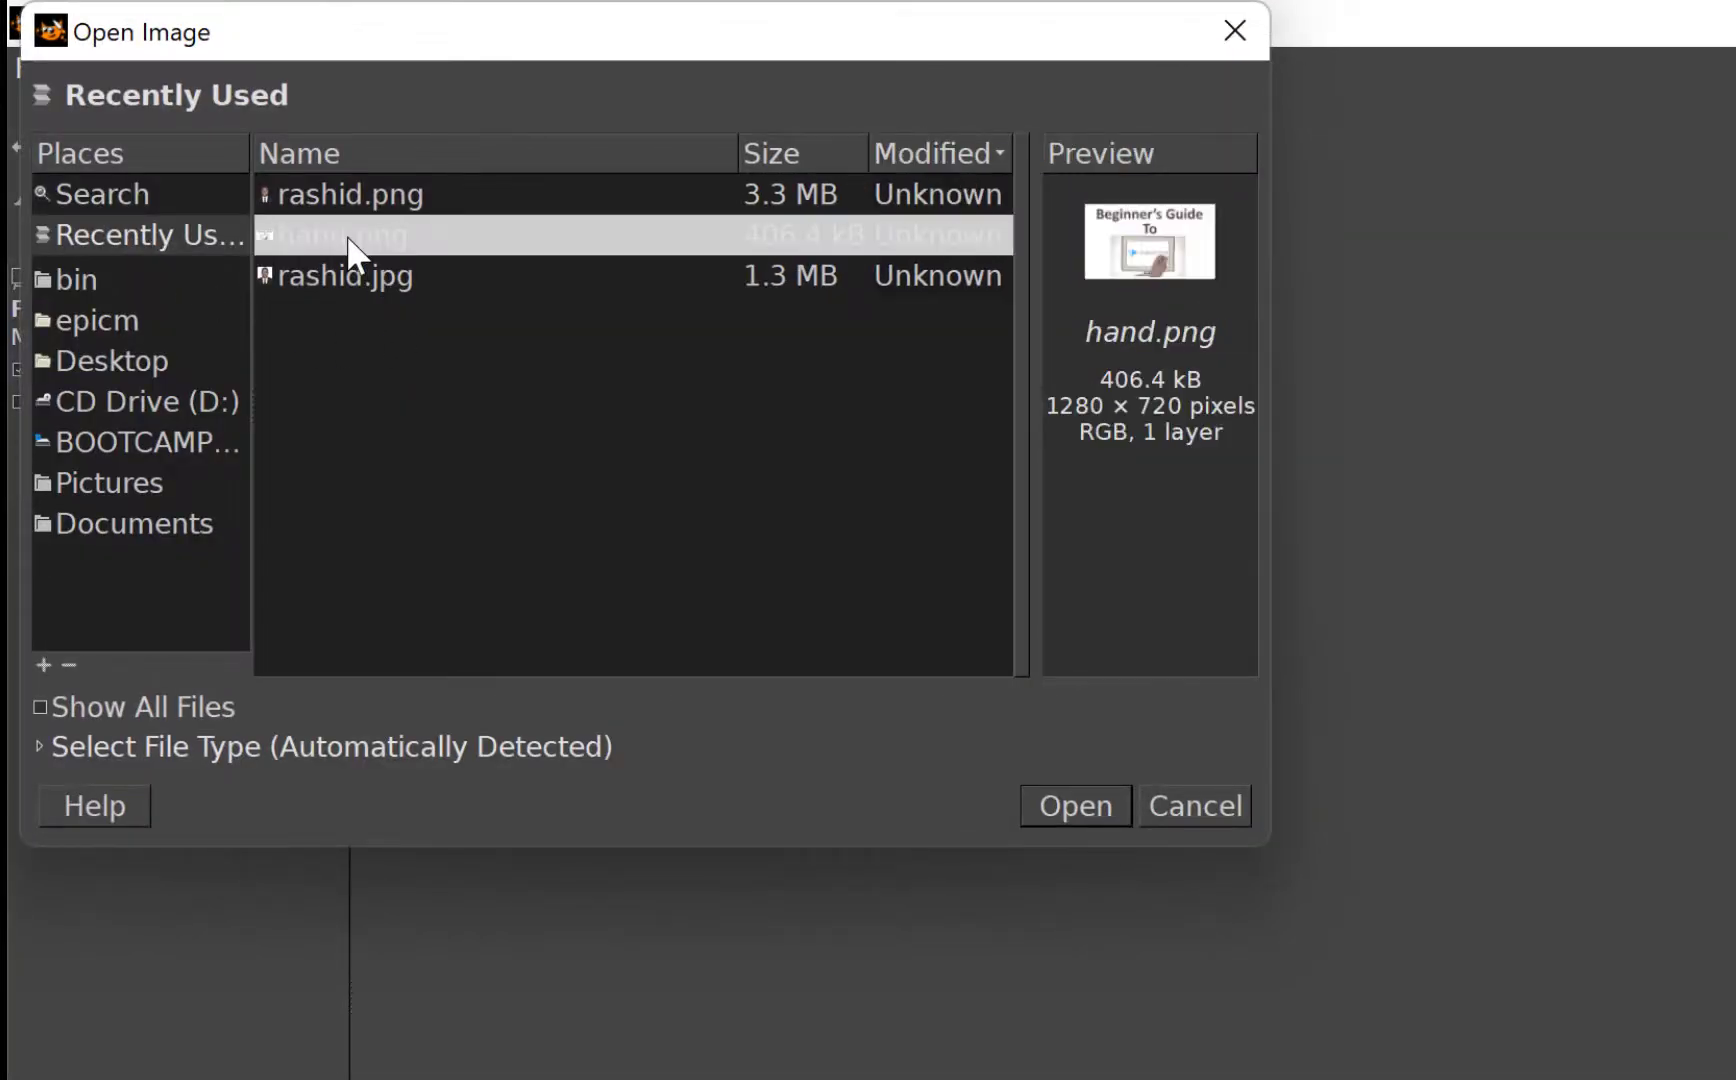
{"action": "left_click", "coordinate": [1071, 814]}
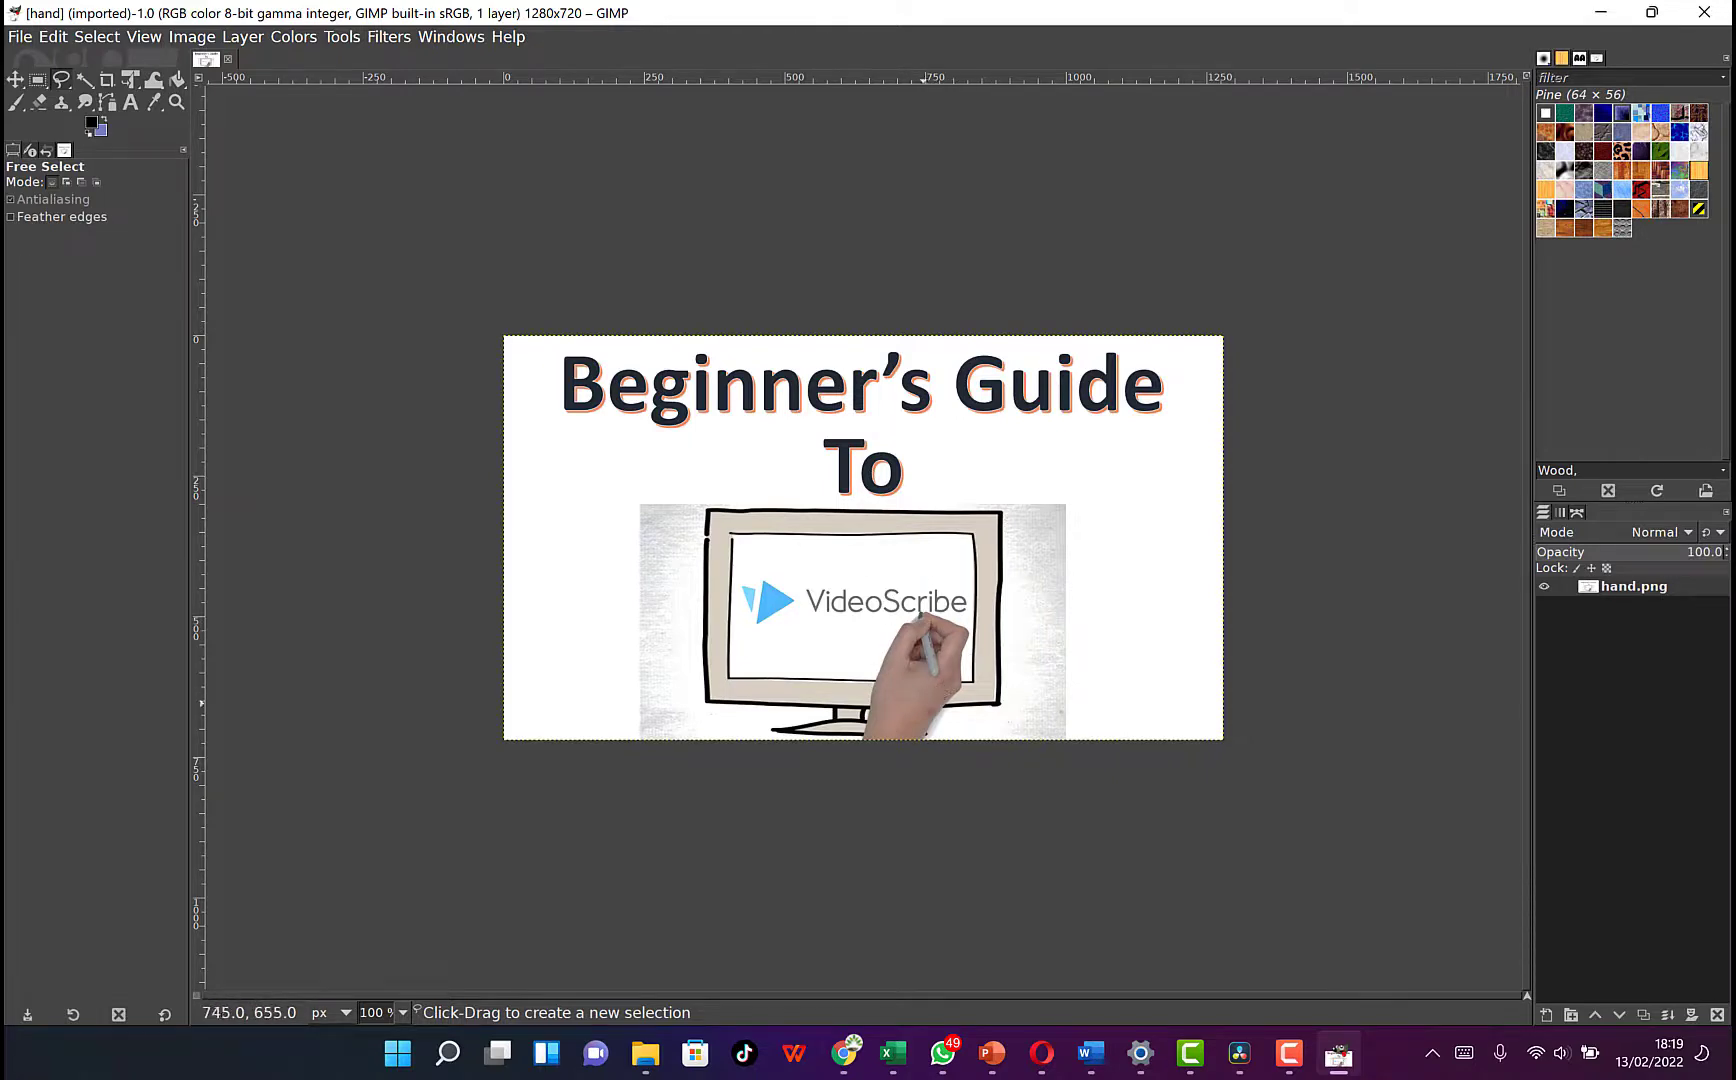
{"action": "left_click", "coordinate": [244, 36]}
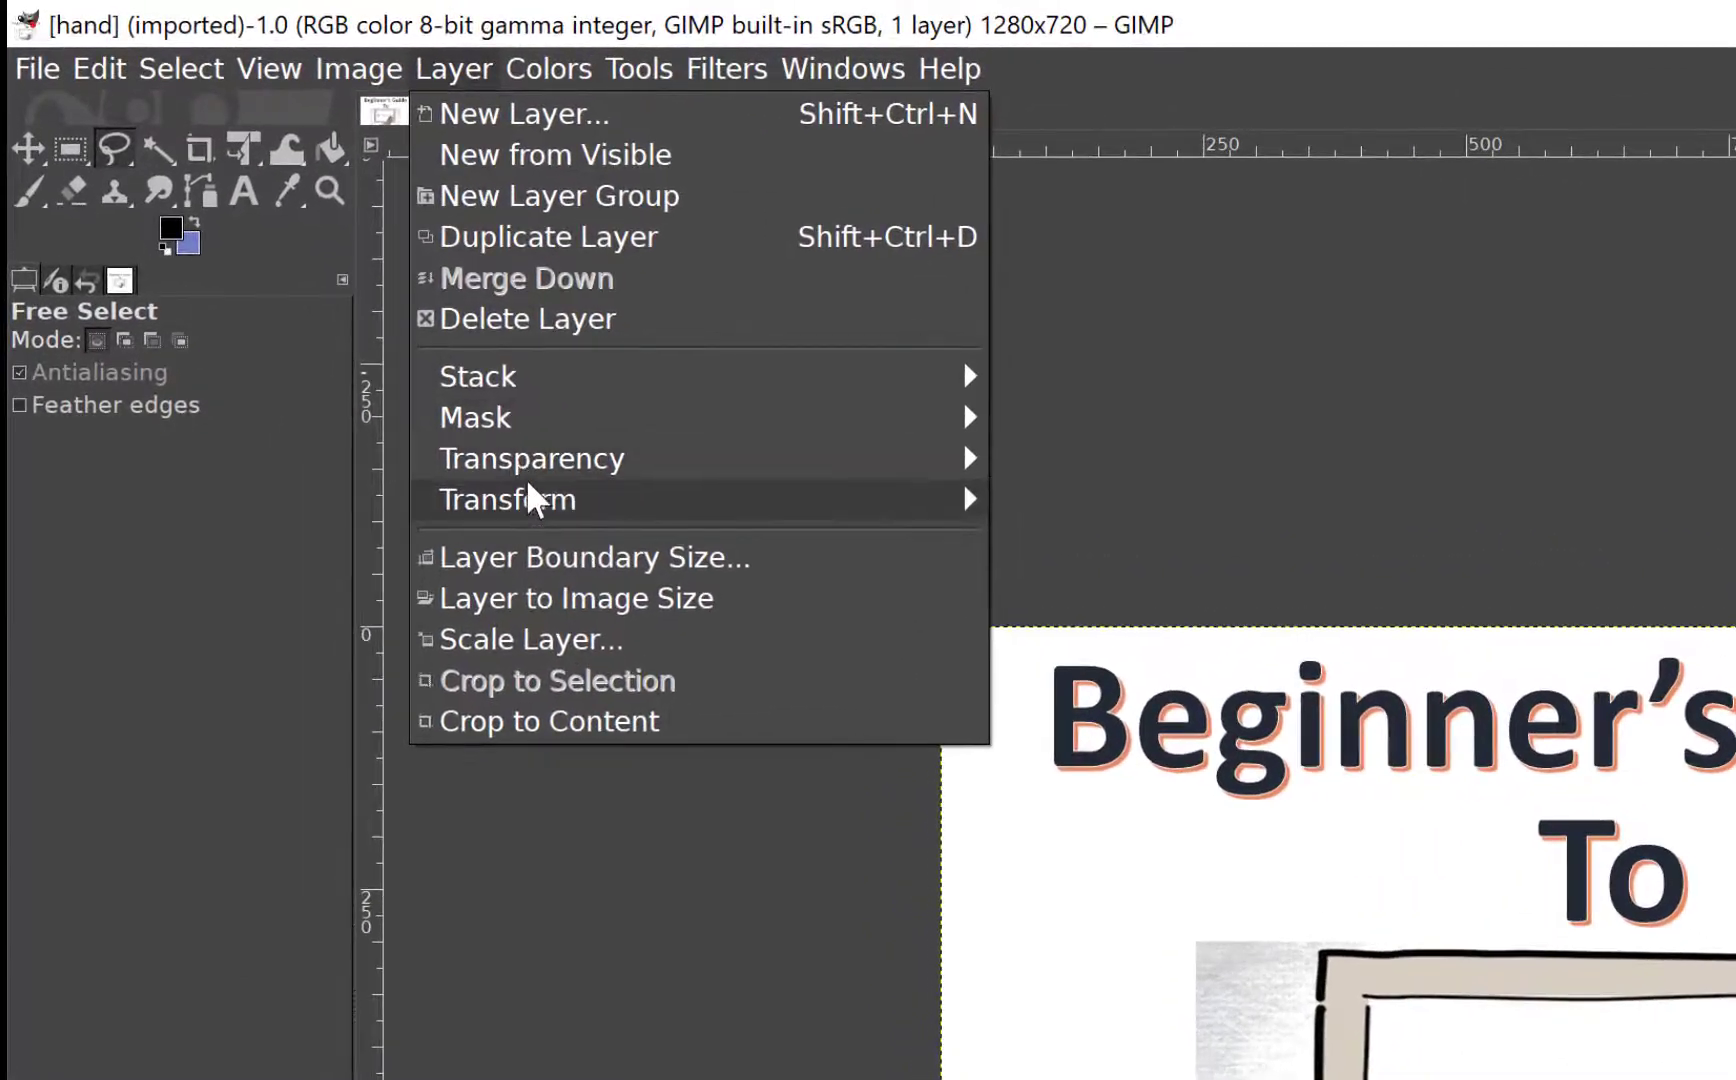
Step: Add an alpha channel to the hand.png layer and zoom in closely on the hand
{"action": "mouse_move", "coordinate": [480, 466]}
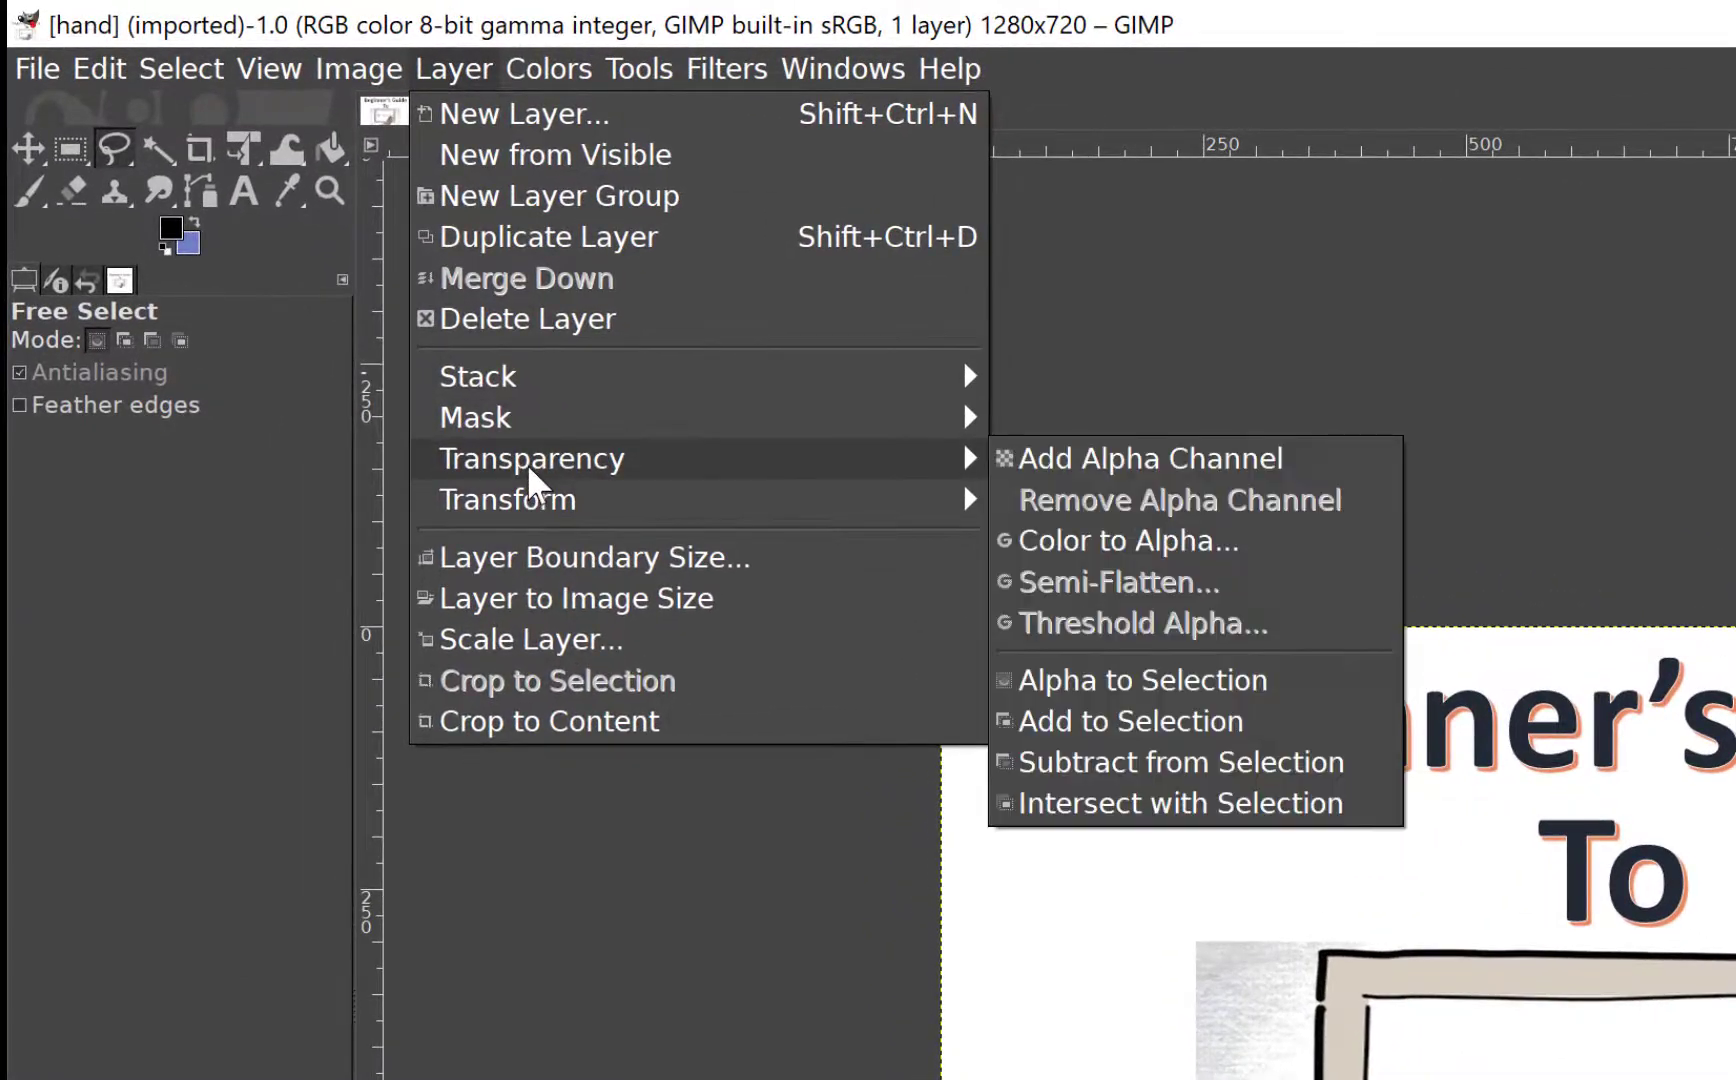
{"action": "left_click", "coordinate": [1132, 454]}
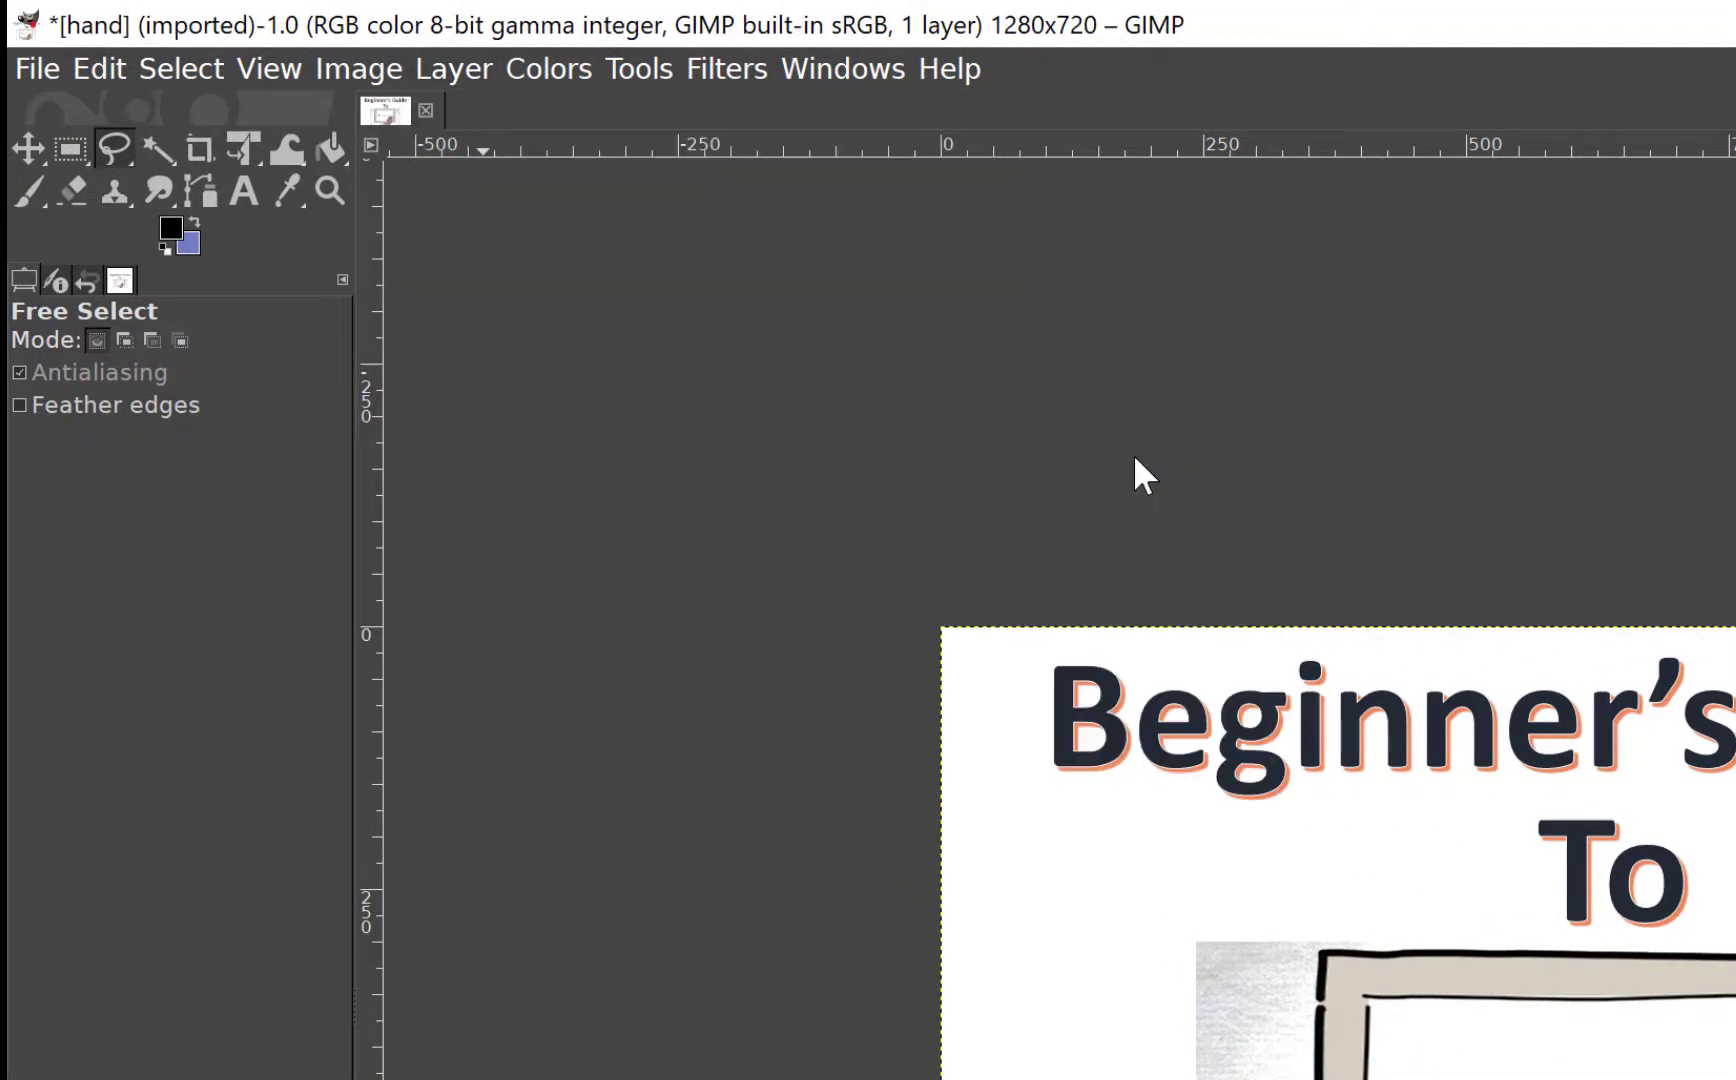
{"action": "left_click", "coordinate": [326, 184]}
{"action": "left_click", "coordinate": [1095, 905]}
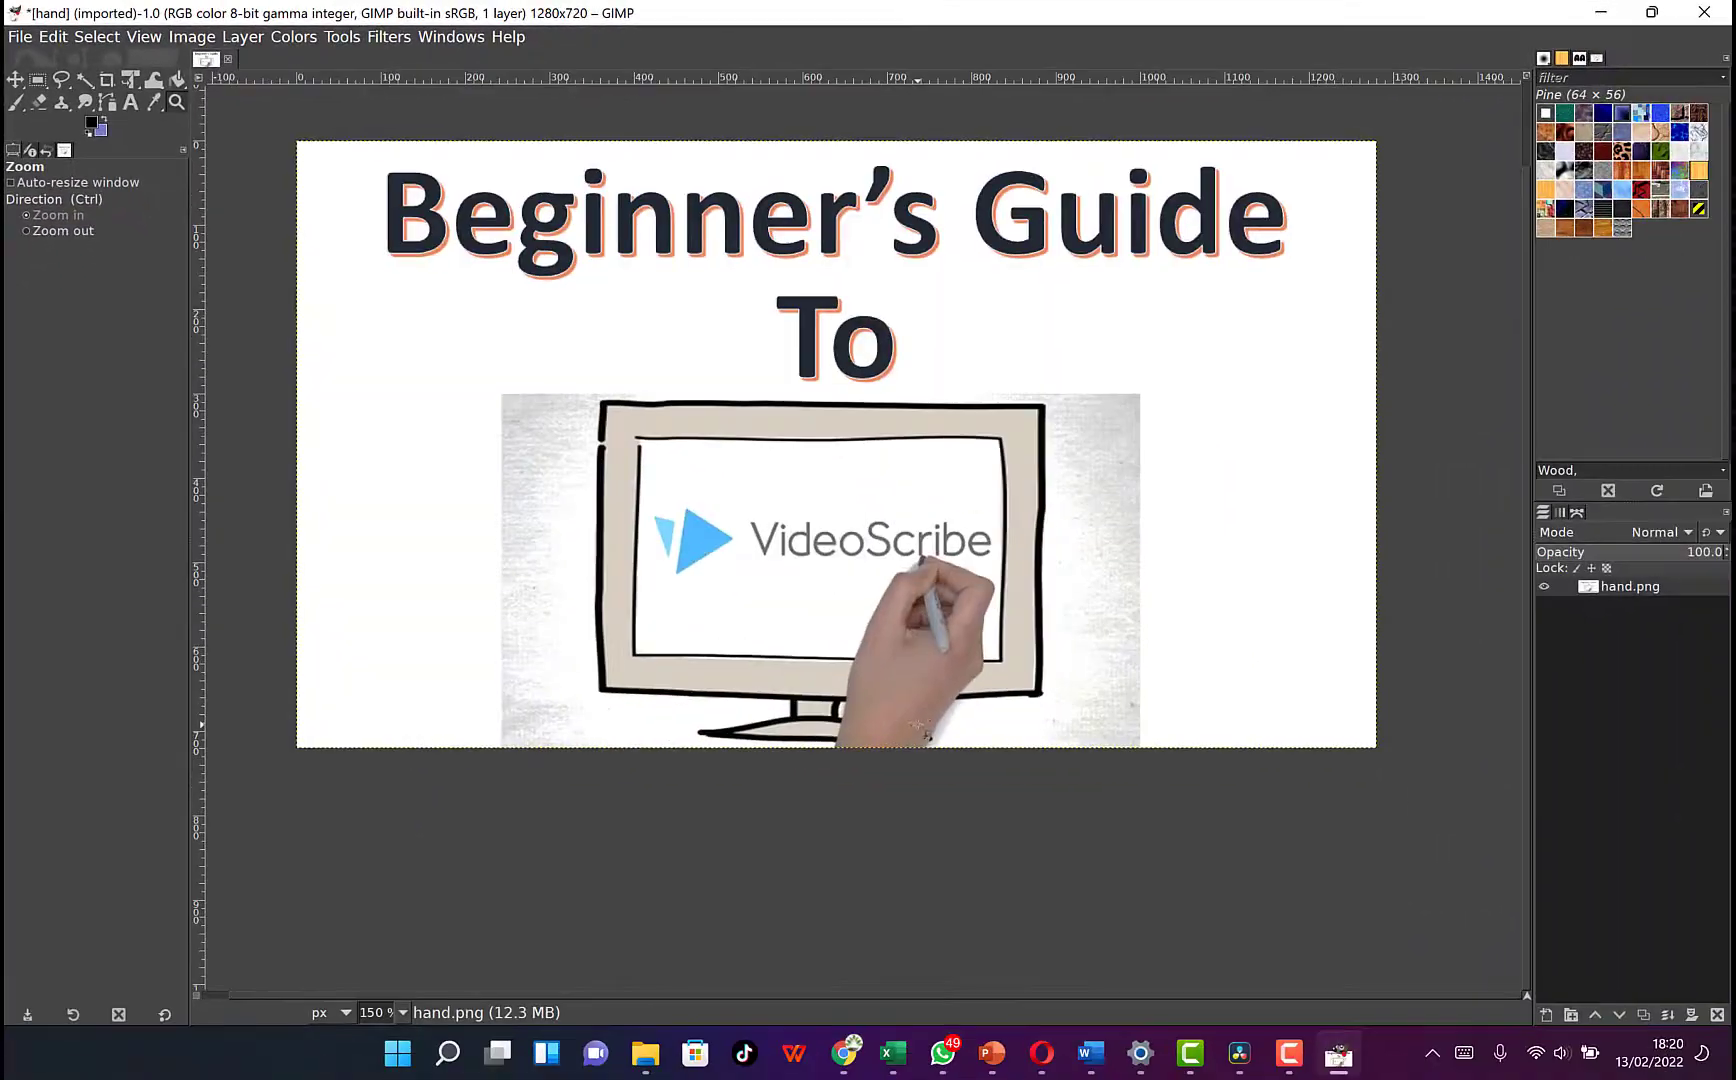
{"action": "left_click", "coordinate": [912, 708]}
{"action": "left_click", "coordinate": [922, 678]}
{"action": "left_click", "coordinate": [932, 646]}
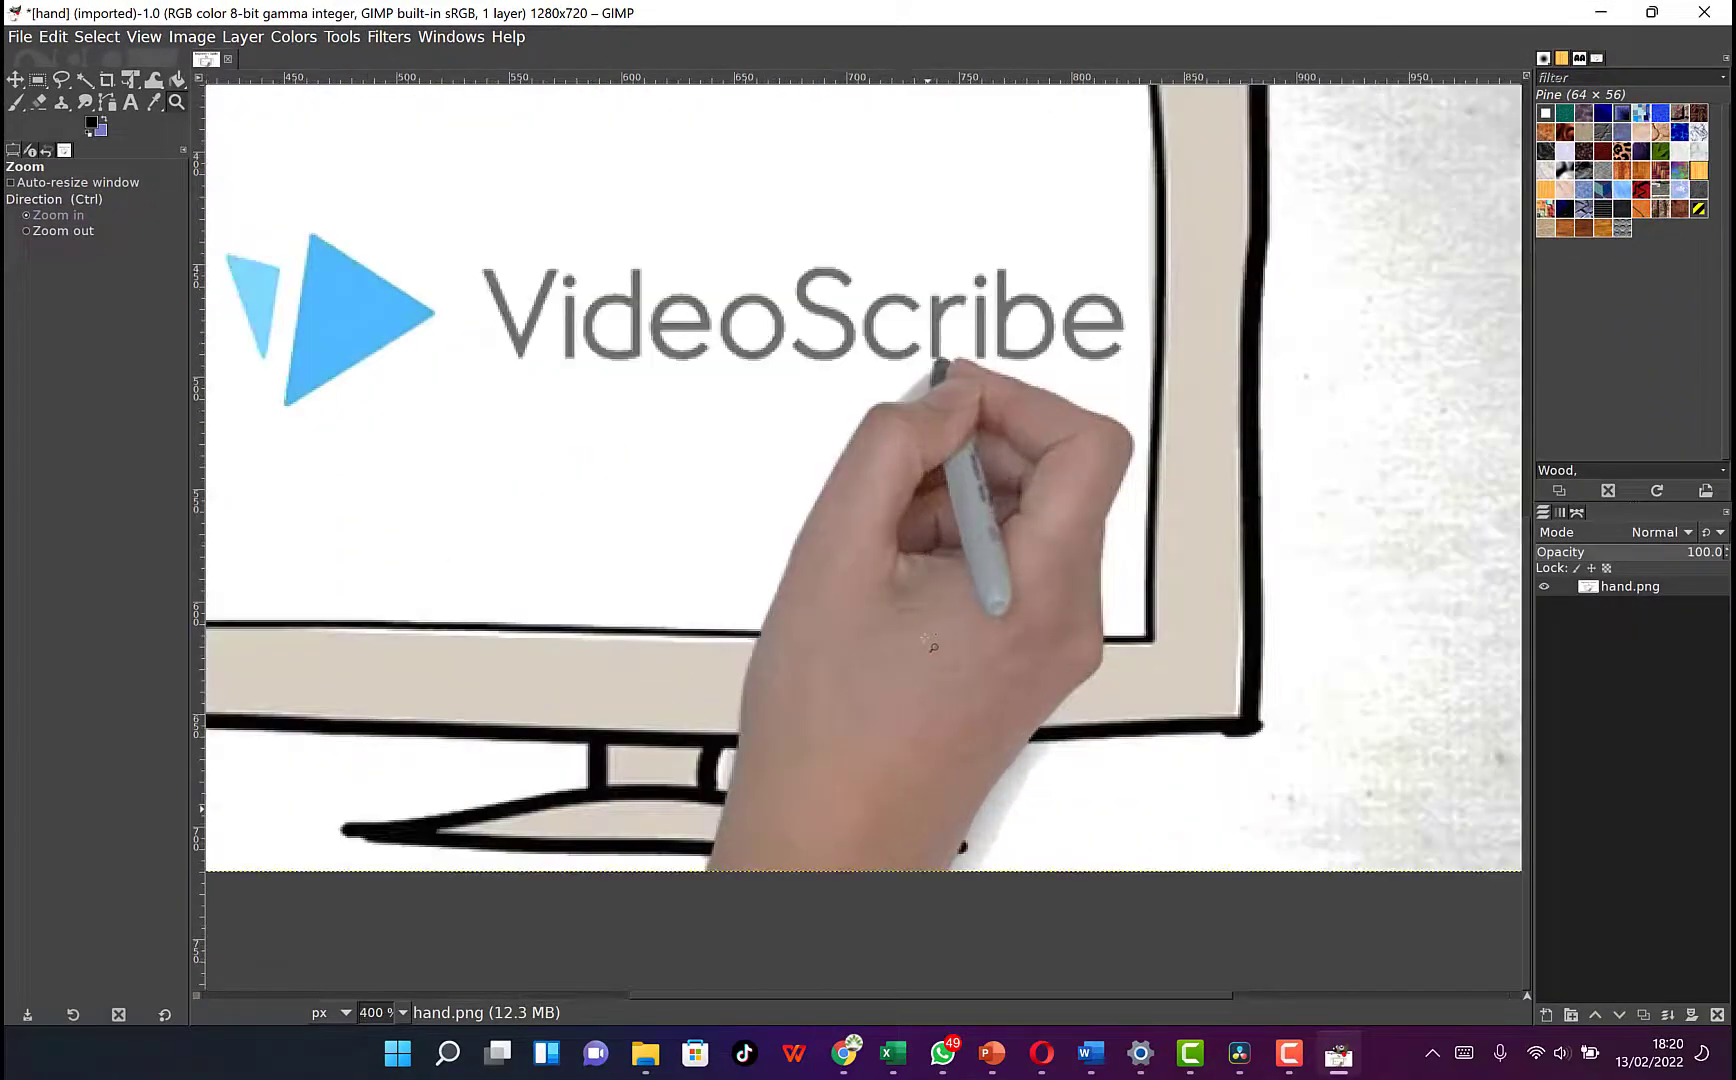
{"action": "left_click", "coordinate": [902, 646]}
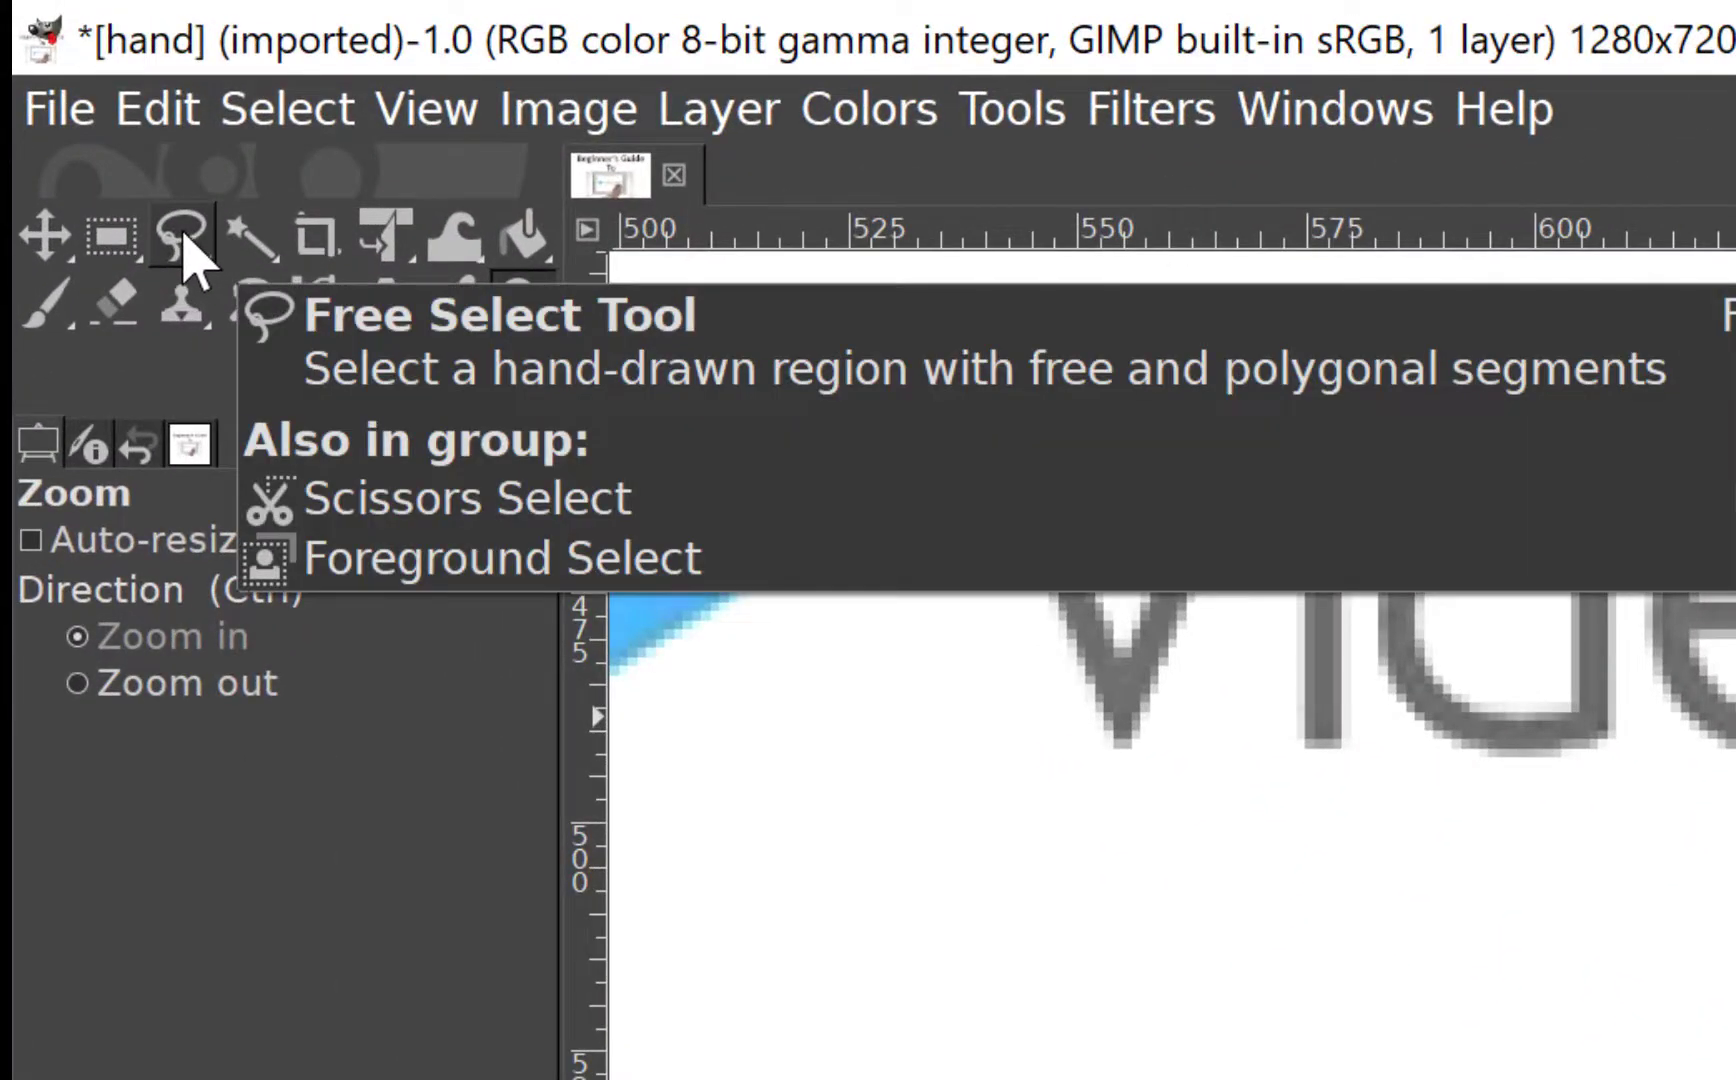
Step: Trace a closed Free Select outline around the pen-holding hand's edge
{"action": "left_click", "coordinate": [183, 240]}
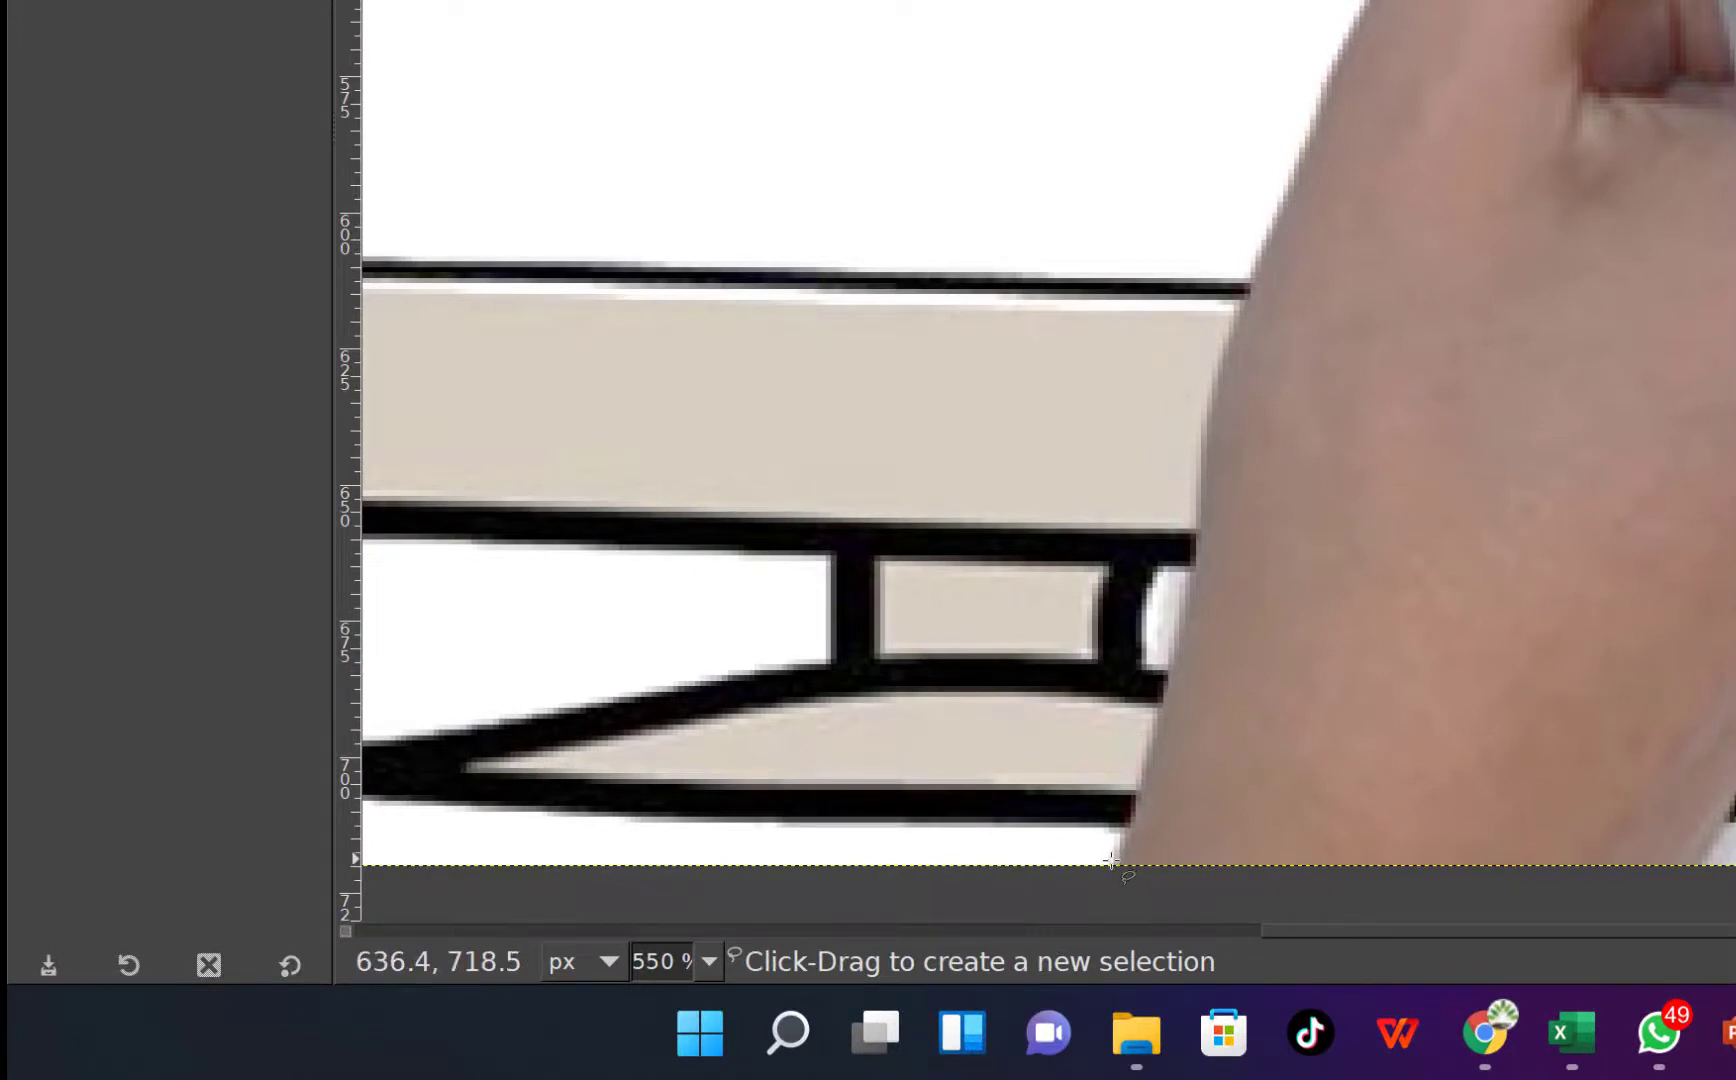
{"action": "left_click", "coordinate": [1141, 788]}
{"action": "left_click", "coordinate": [1203, 553]}
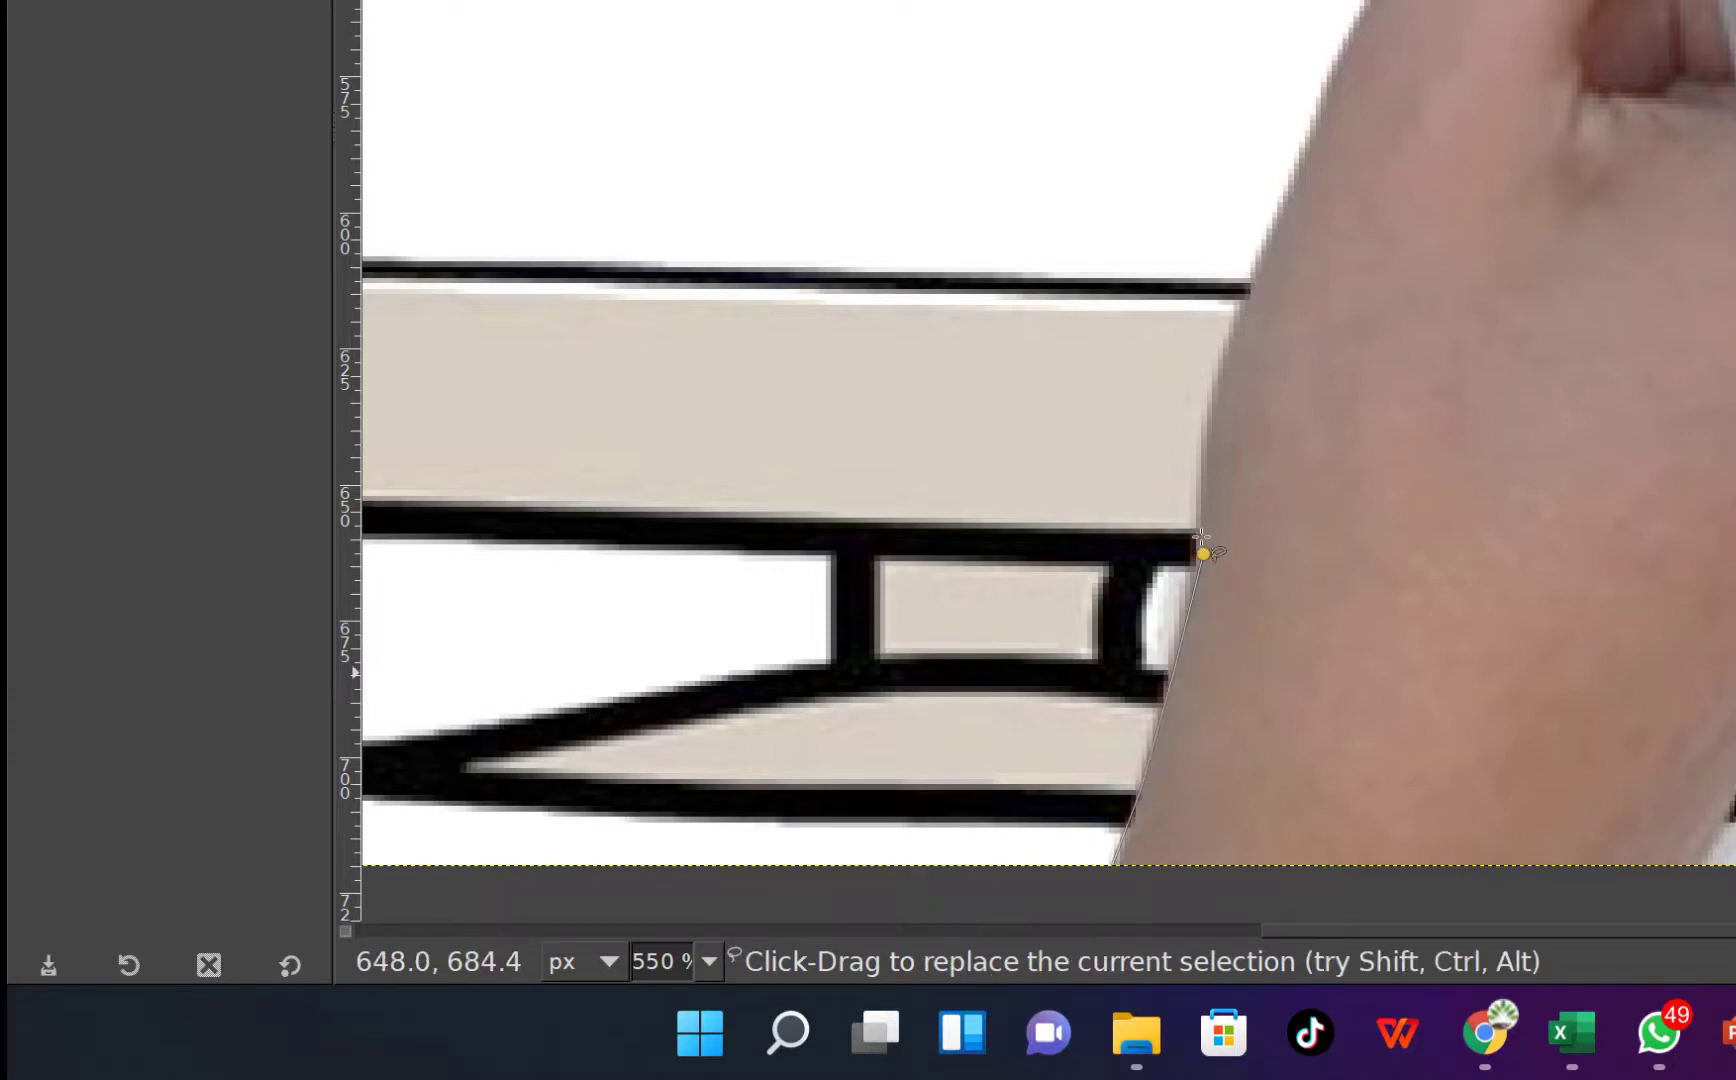
{"action": "left_click", "coordinate": [1209, 418]}
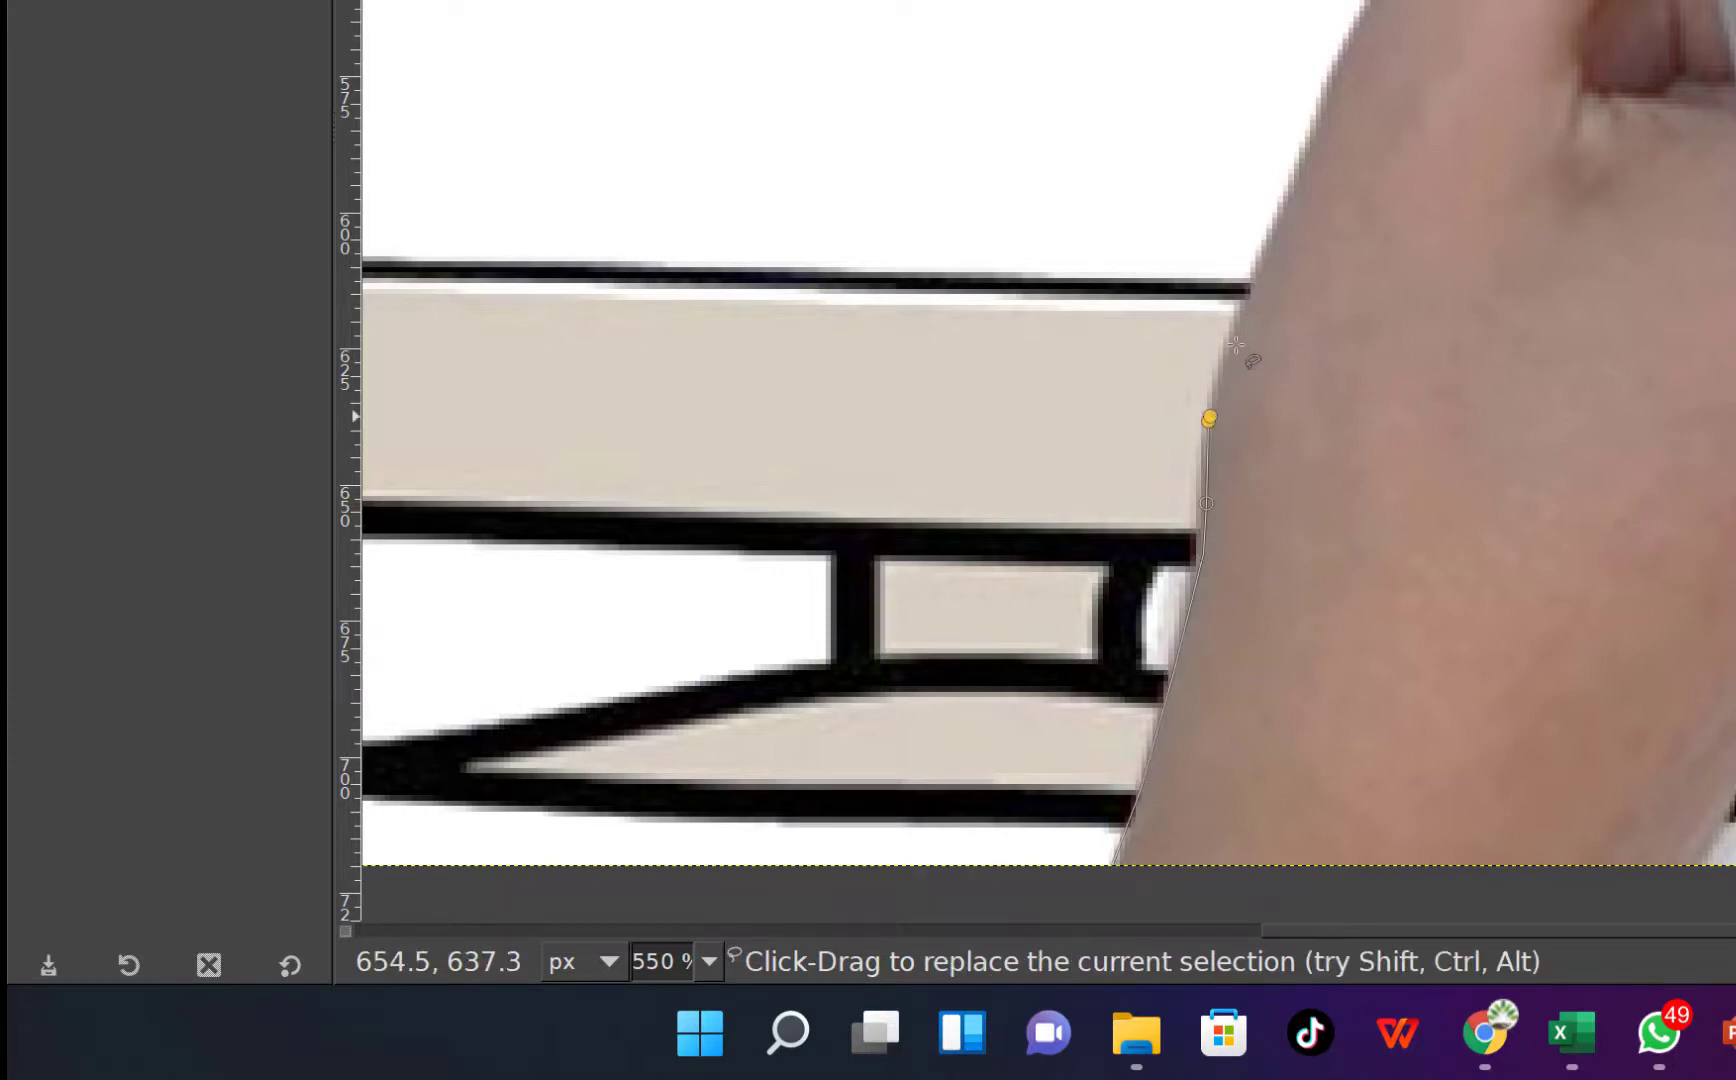
{"action": "left_click", "coordinate": [1281, 198]}
{"action": "left_click", "coordinate": [1306, 112]}
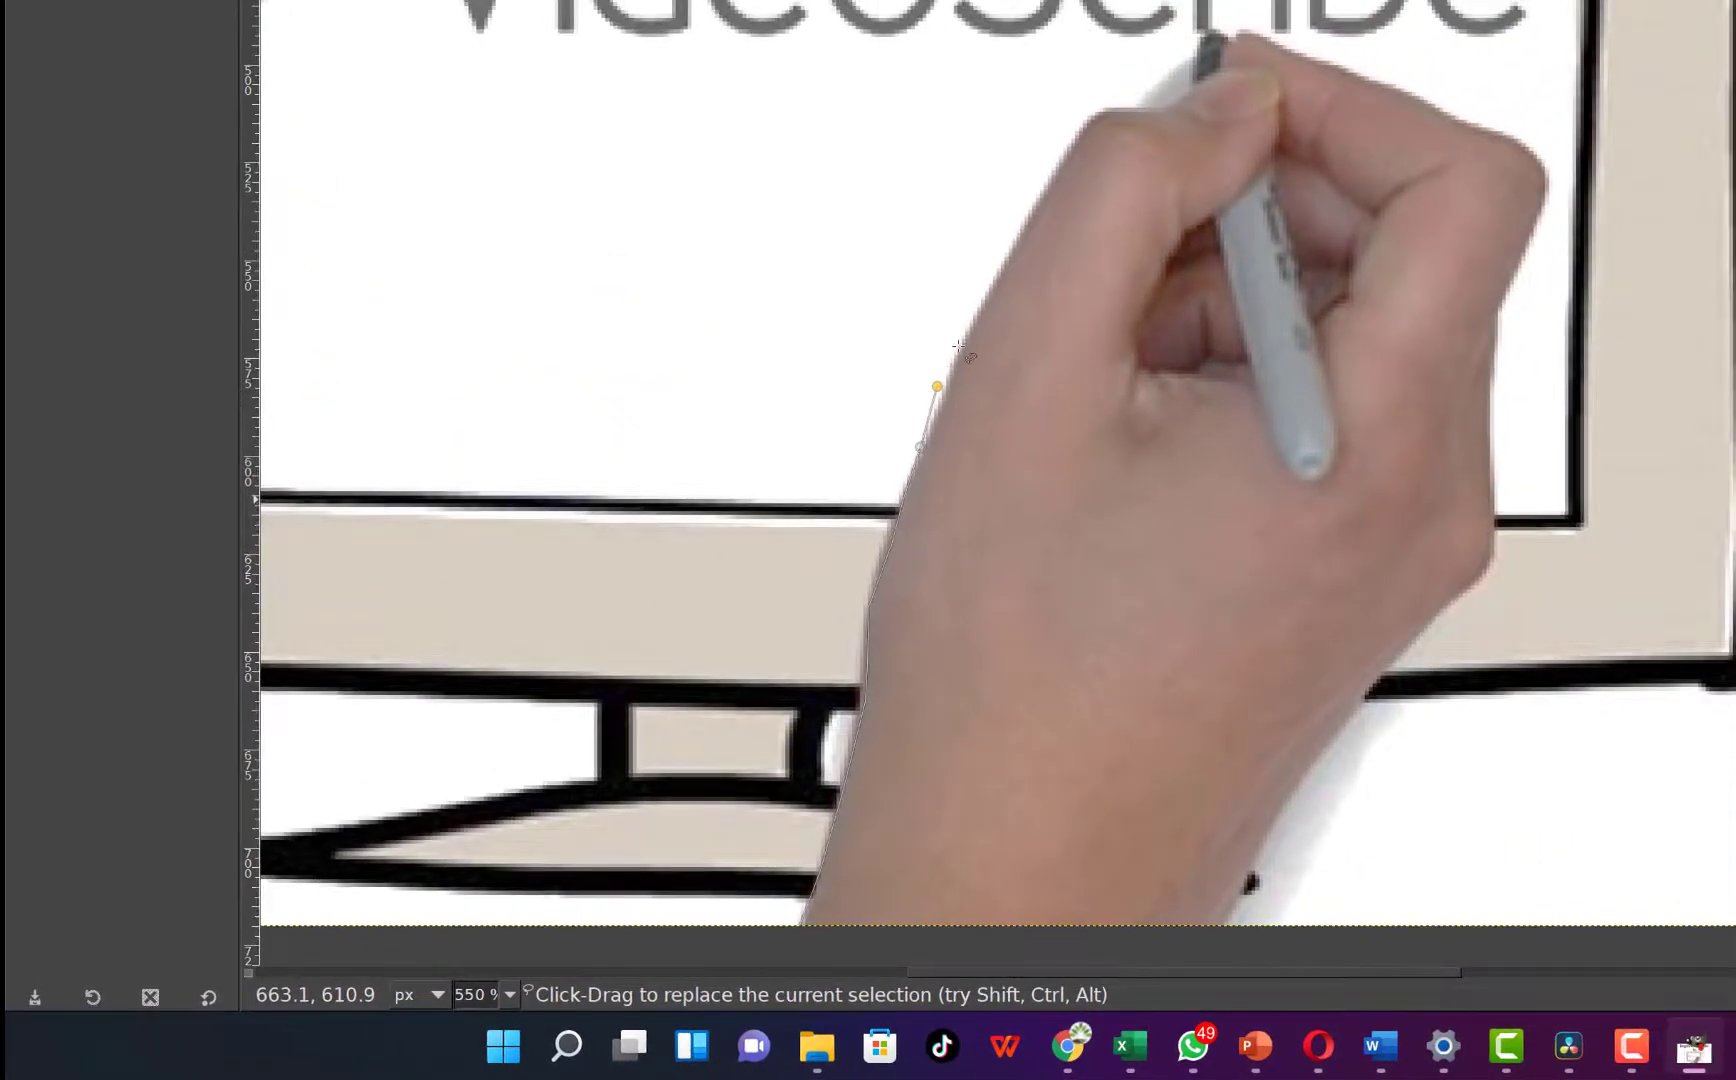
{"action": "mouse_move", "coordinate": [897, 500]}
{"action": "left_mouse_down"}
{"action": "mouse_move", "coordinate": [1082, 116]}
{"action": "mouse_move", "coordinate": [1333, 61]}
{"action": "mouse_move", "coordinate": [1436, 104]}
{"action": "mouse_move", "coordinate": [1530, 262]}
{"action": "mouse_move", "coordinate": [1495, 365]}
{"action": "mouse_move", "coordinate": [1488, 570]}
{"action": "left_mouse_up"}
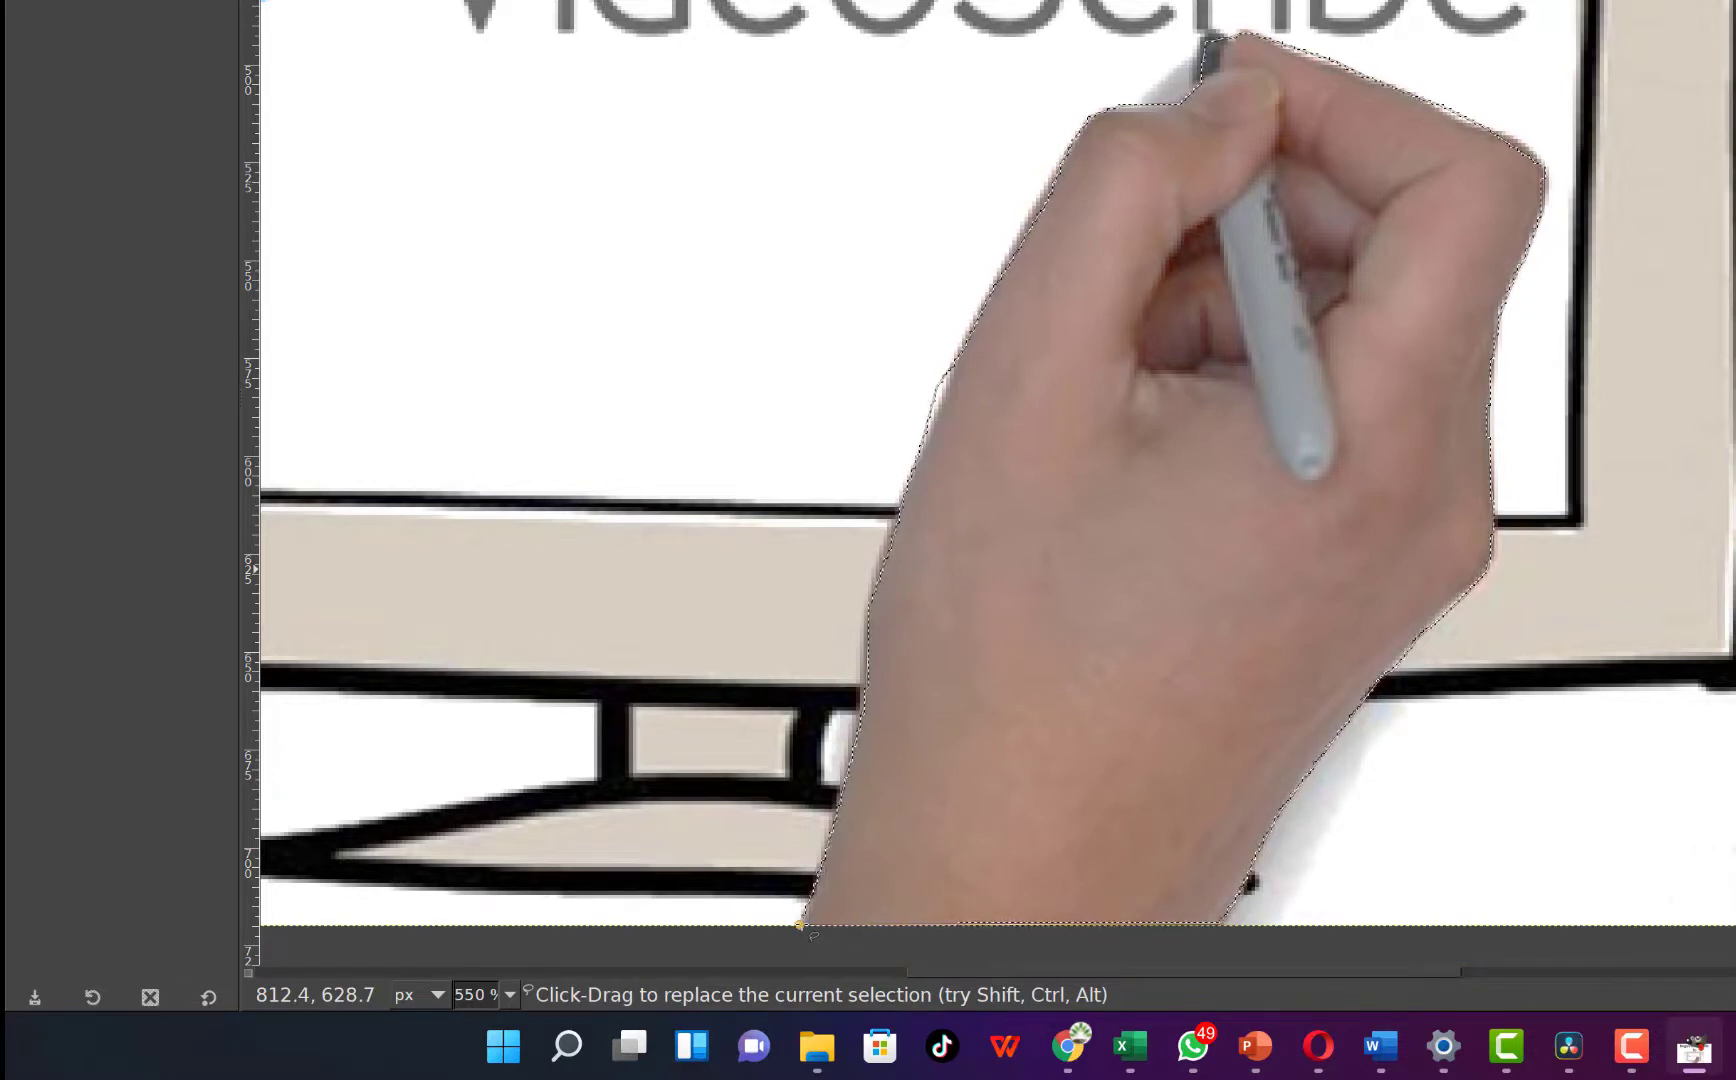
{"action": "left_click", "coordinate": [800, 925]}
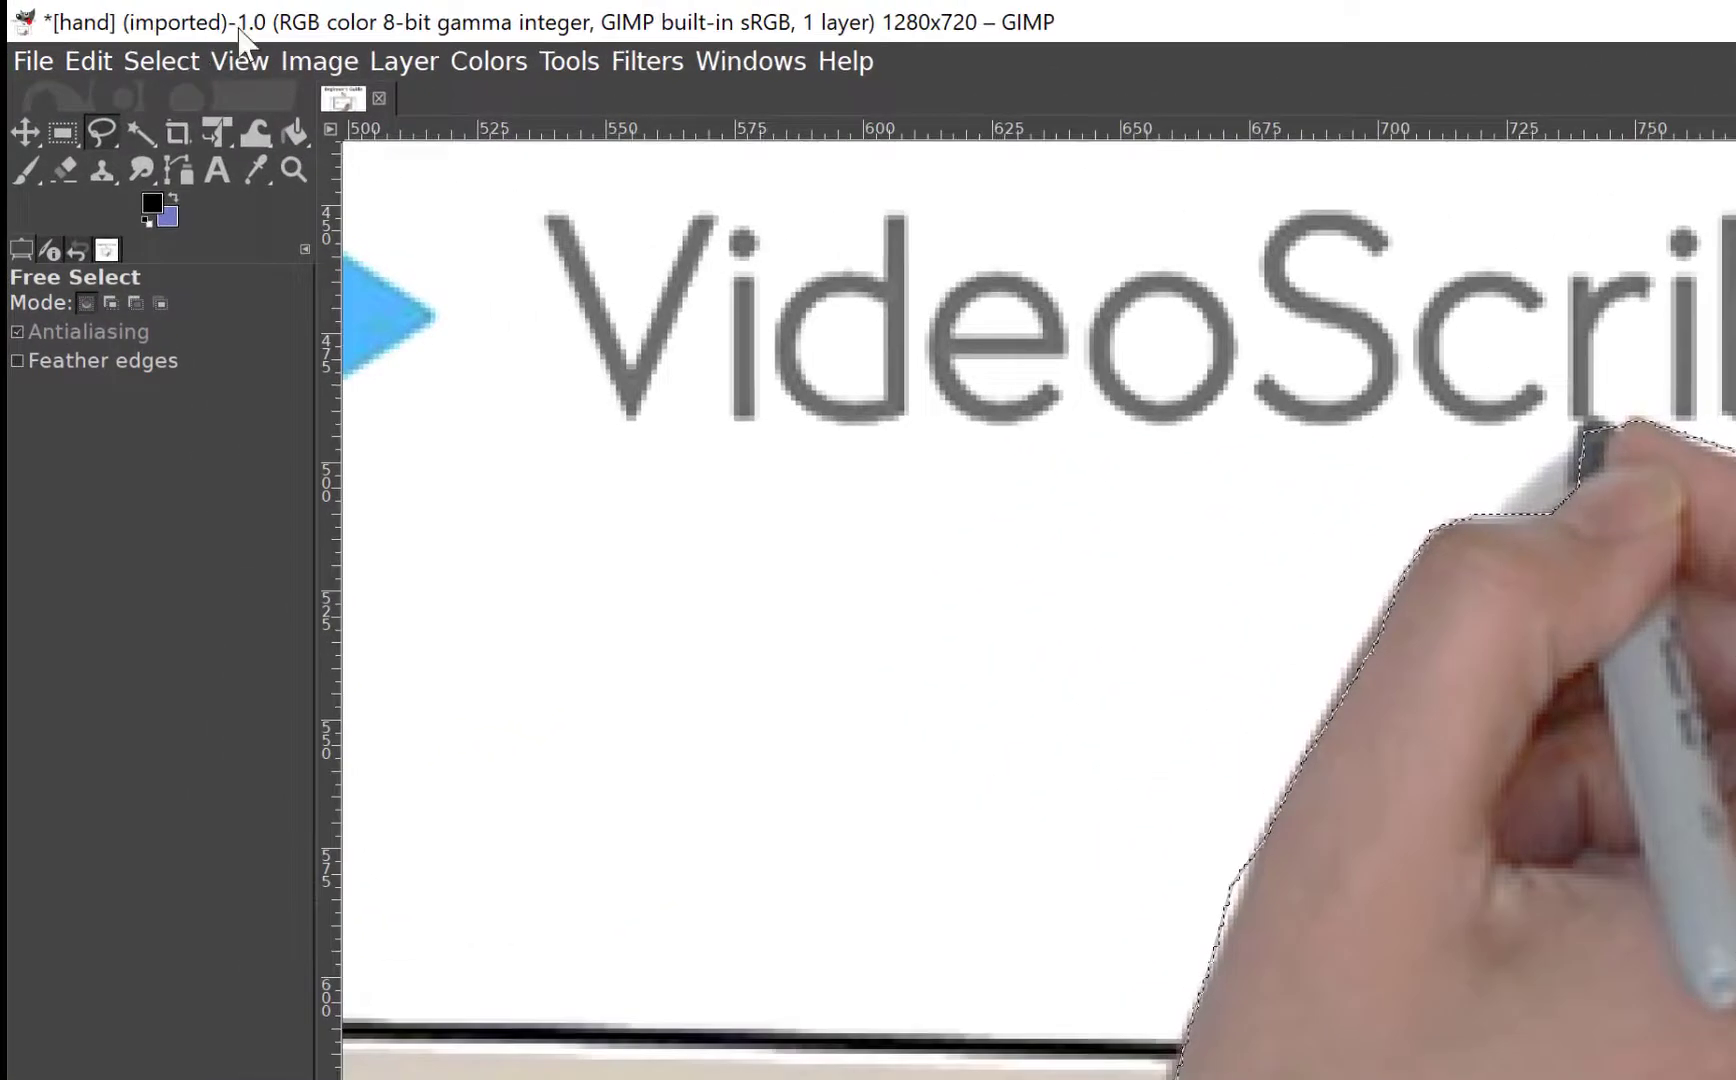
Step: Invert the hand selection so the background around the hand is selected
{"action": "left_click", "coordinate": [232, 61]}
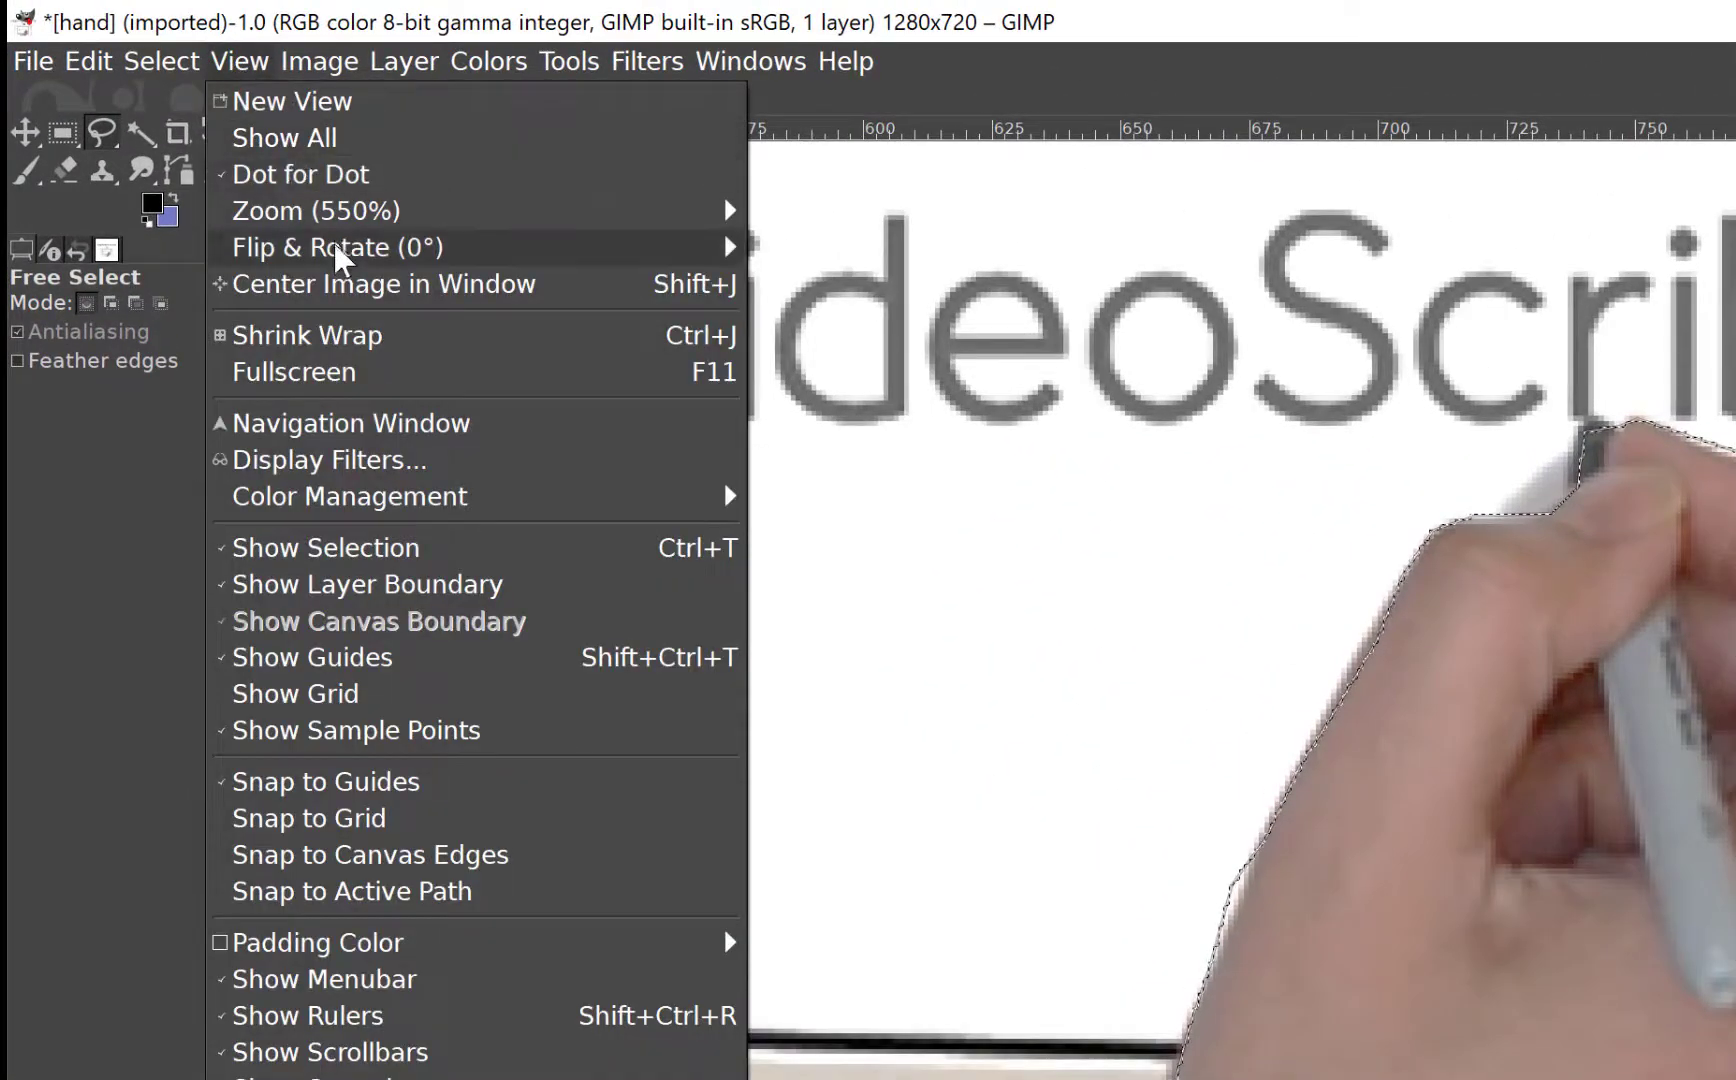
{"action": "mouse_move", "coordinate": [338, 247]}
{"action": "mouse_move", "coordinate": [338, 212]}
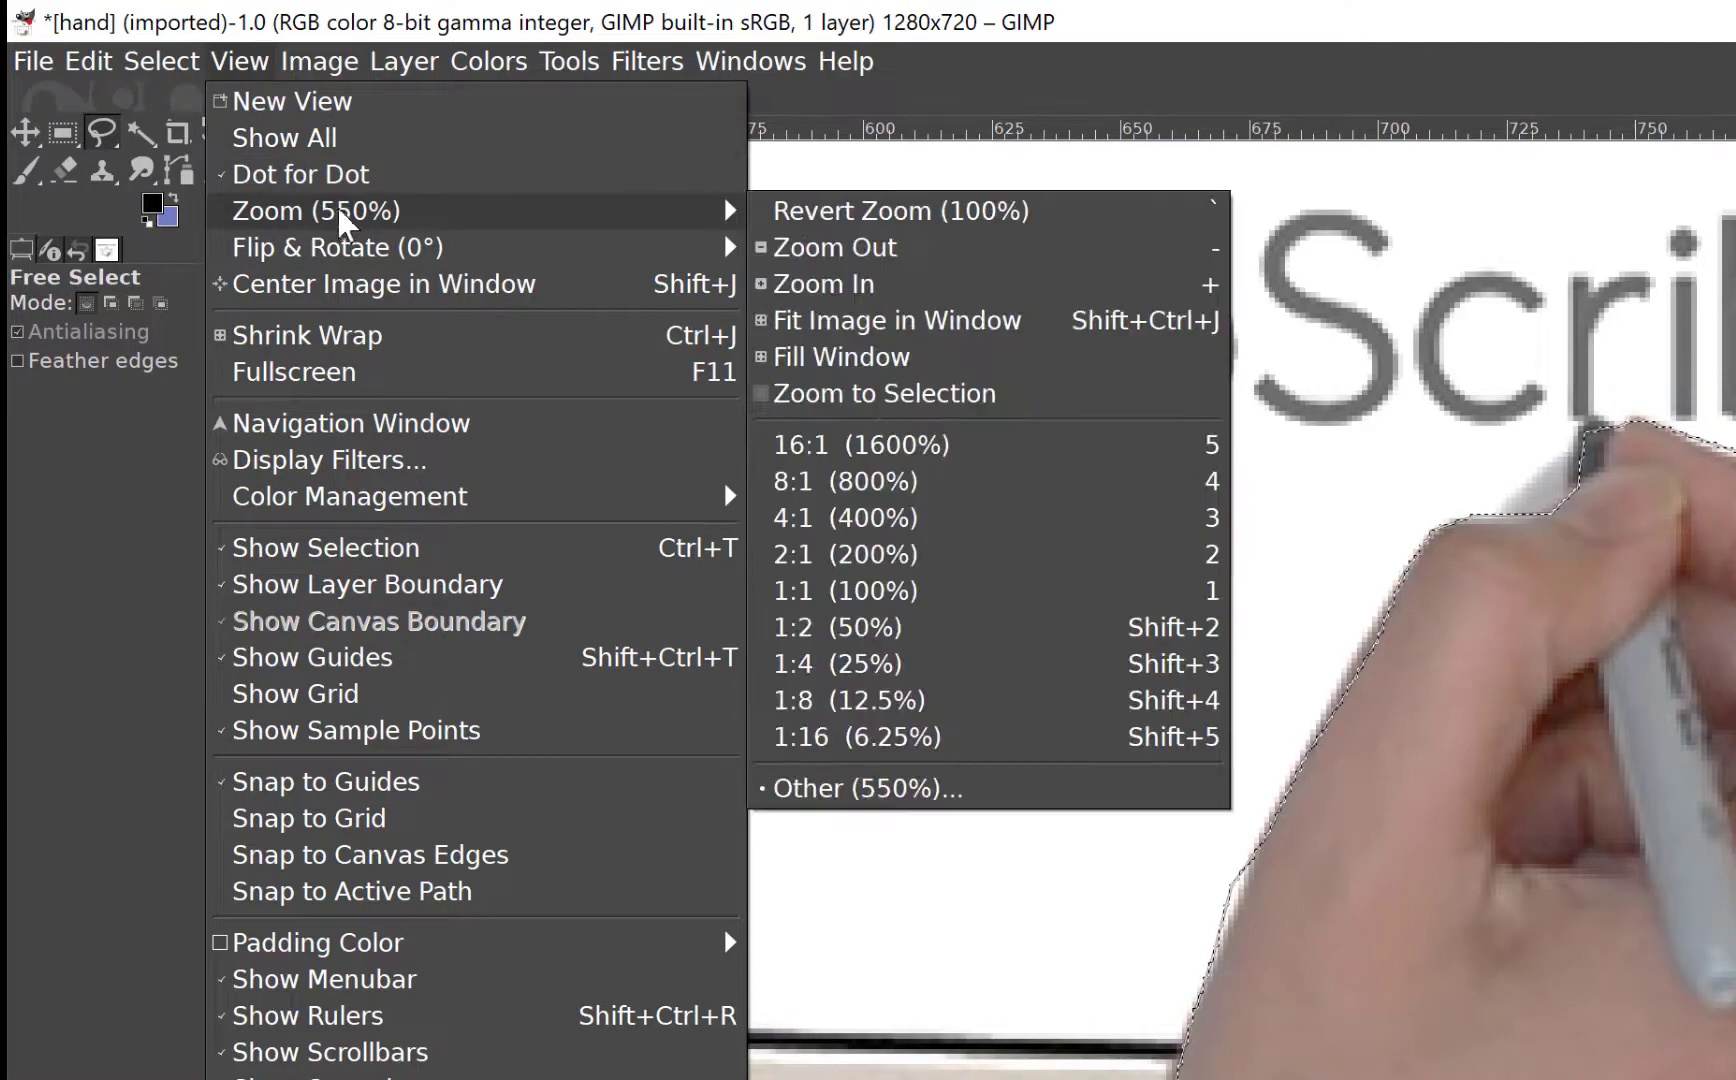
{"action": "left_click", "coordinate": [905, 333]}
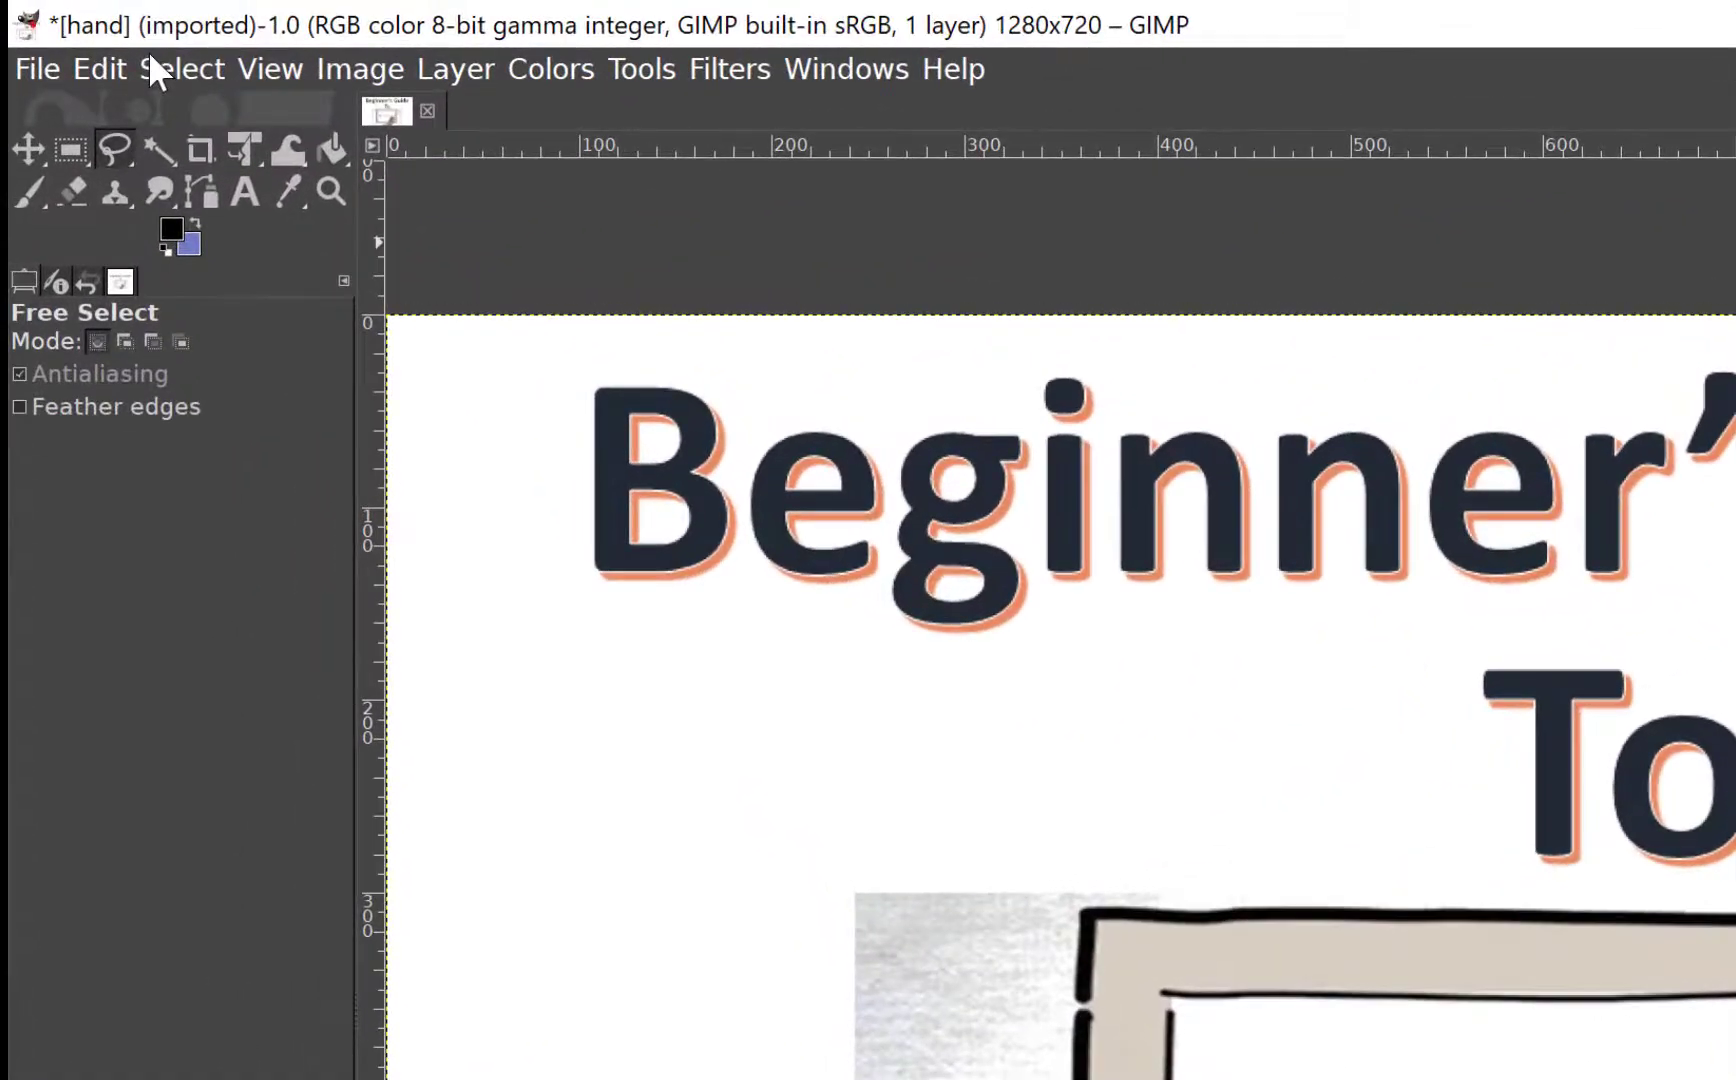
{"action": "left_click", "coordinate": [82, 37]}
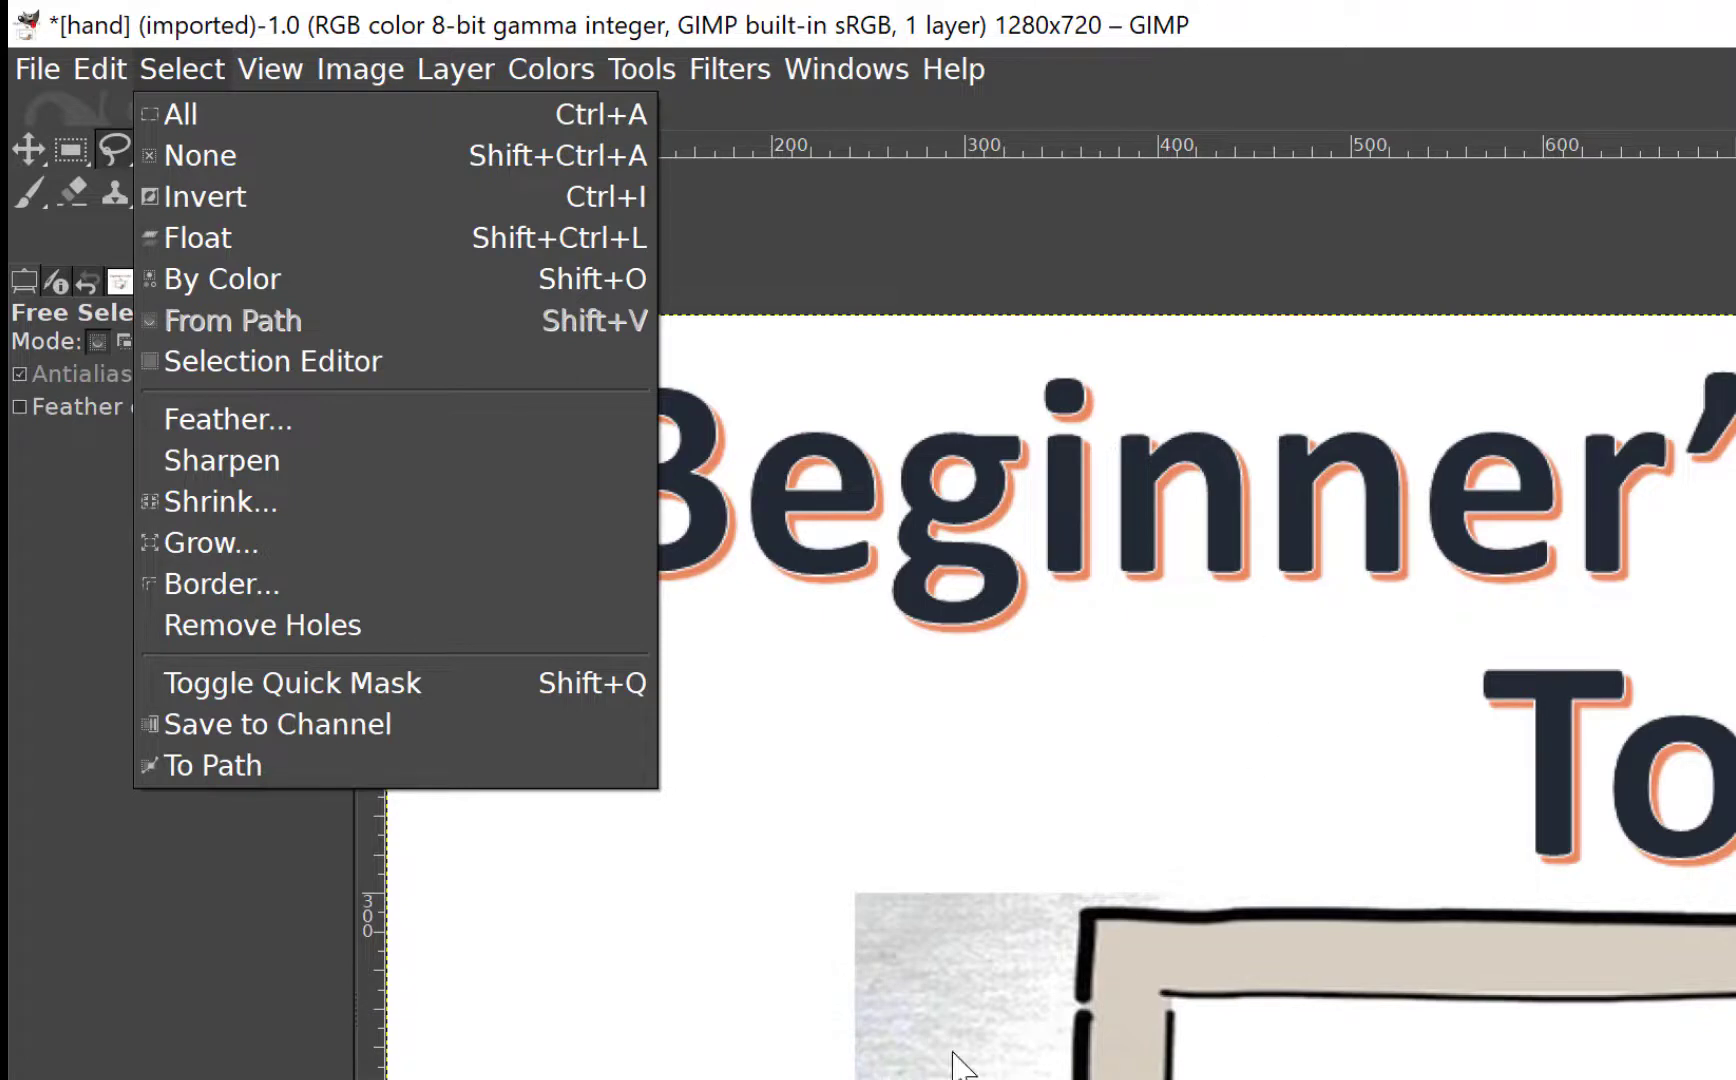
{"action": "left_click", "coordinate": [203, 202]}
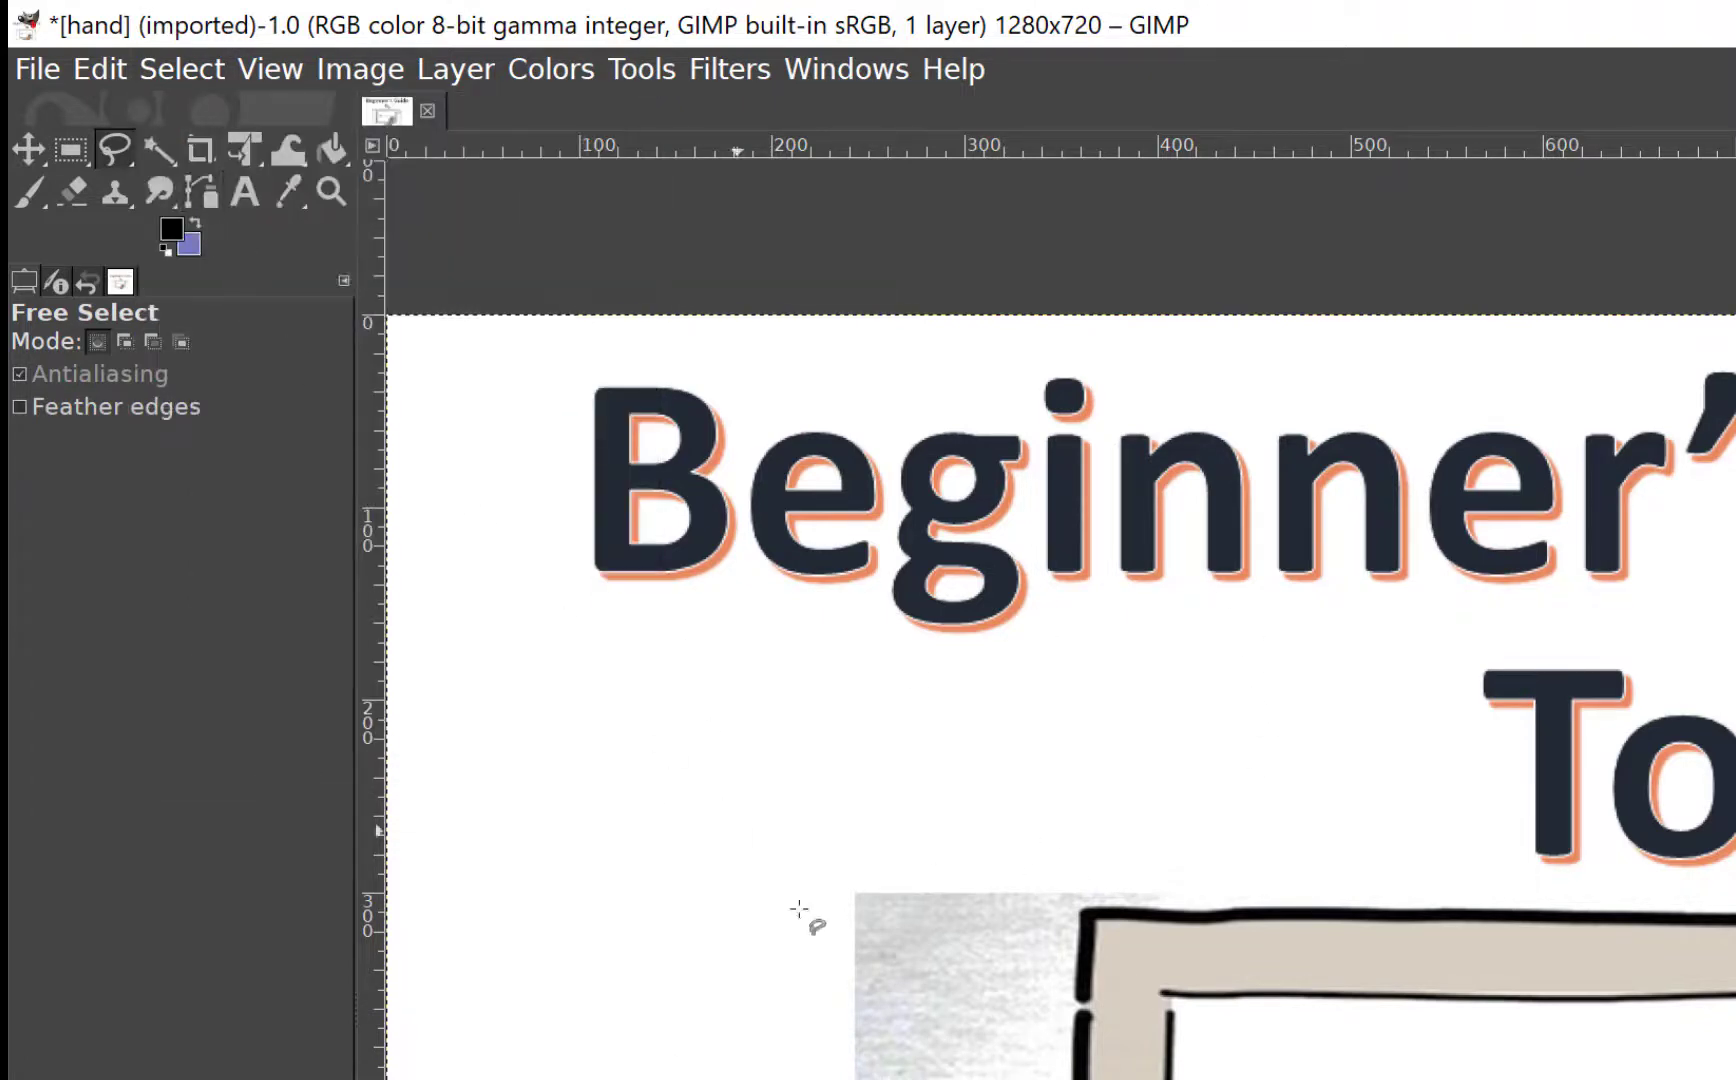
Step: Feather the inverted selection's edge by 5 px
{"action": "left_click", "coordinate": [155, 58]}
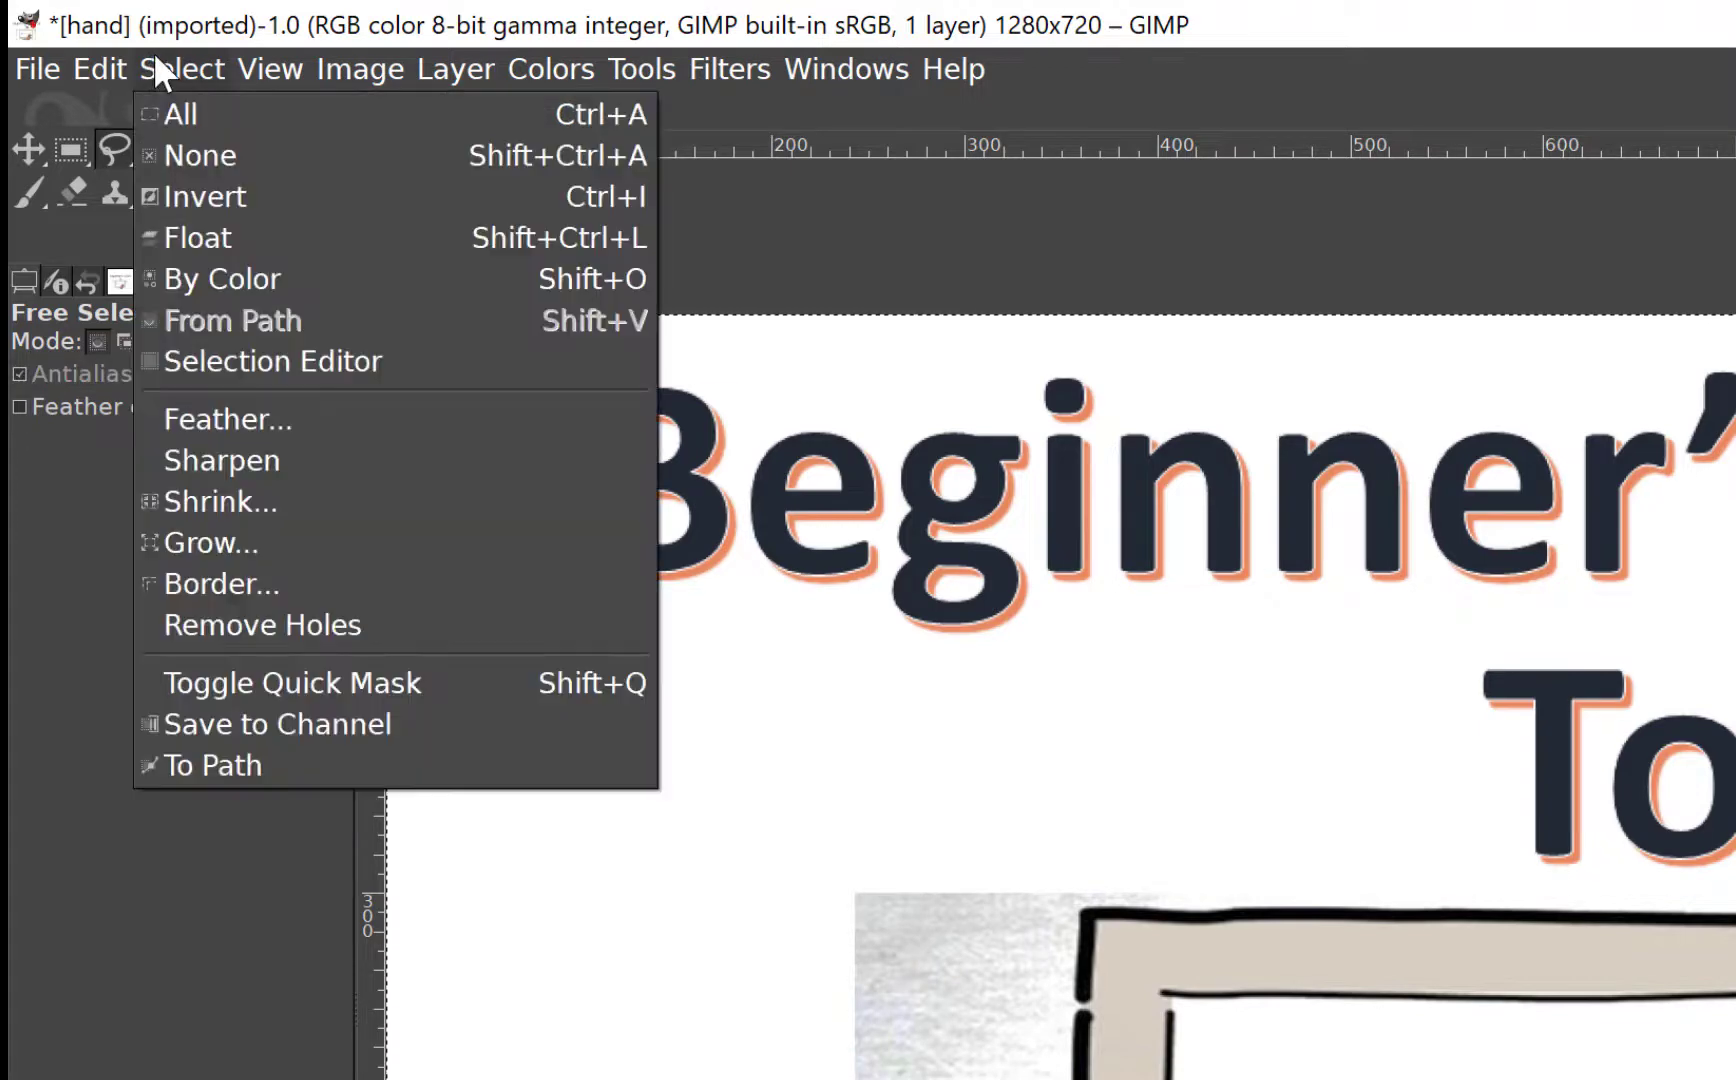
{"action": "left_click", "coordinate": [206, 425]}
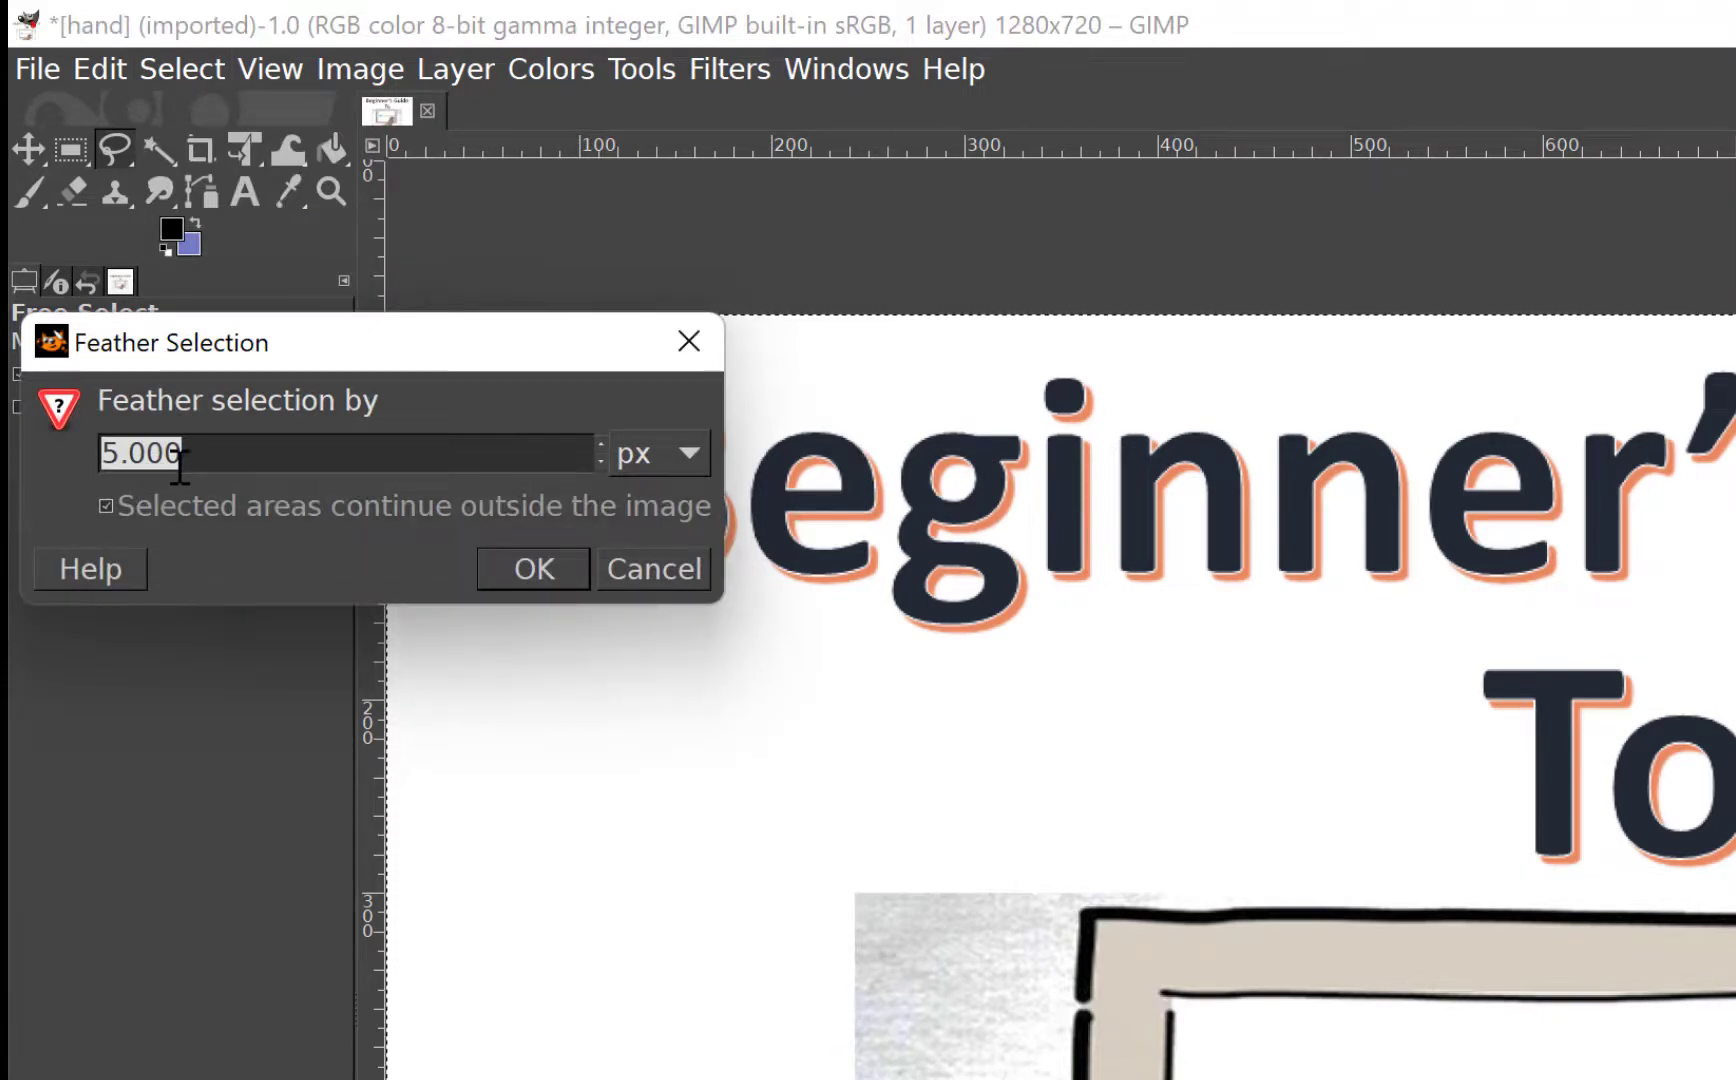
{"action": "left_click", "coordinate": [530, 570]}
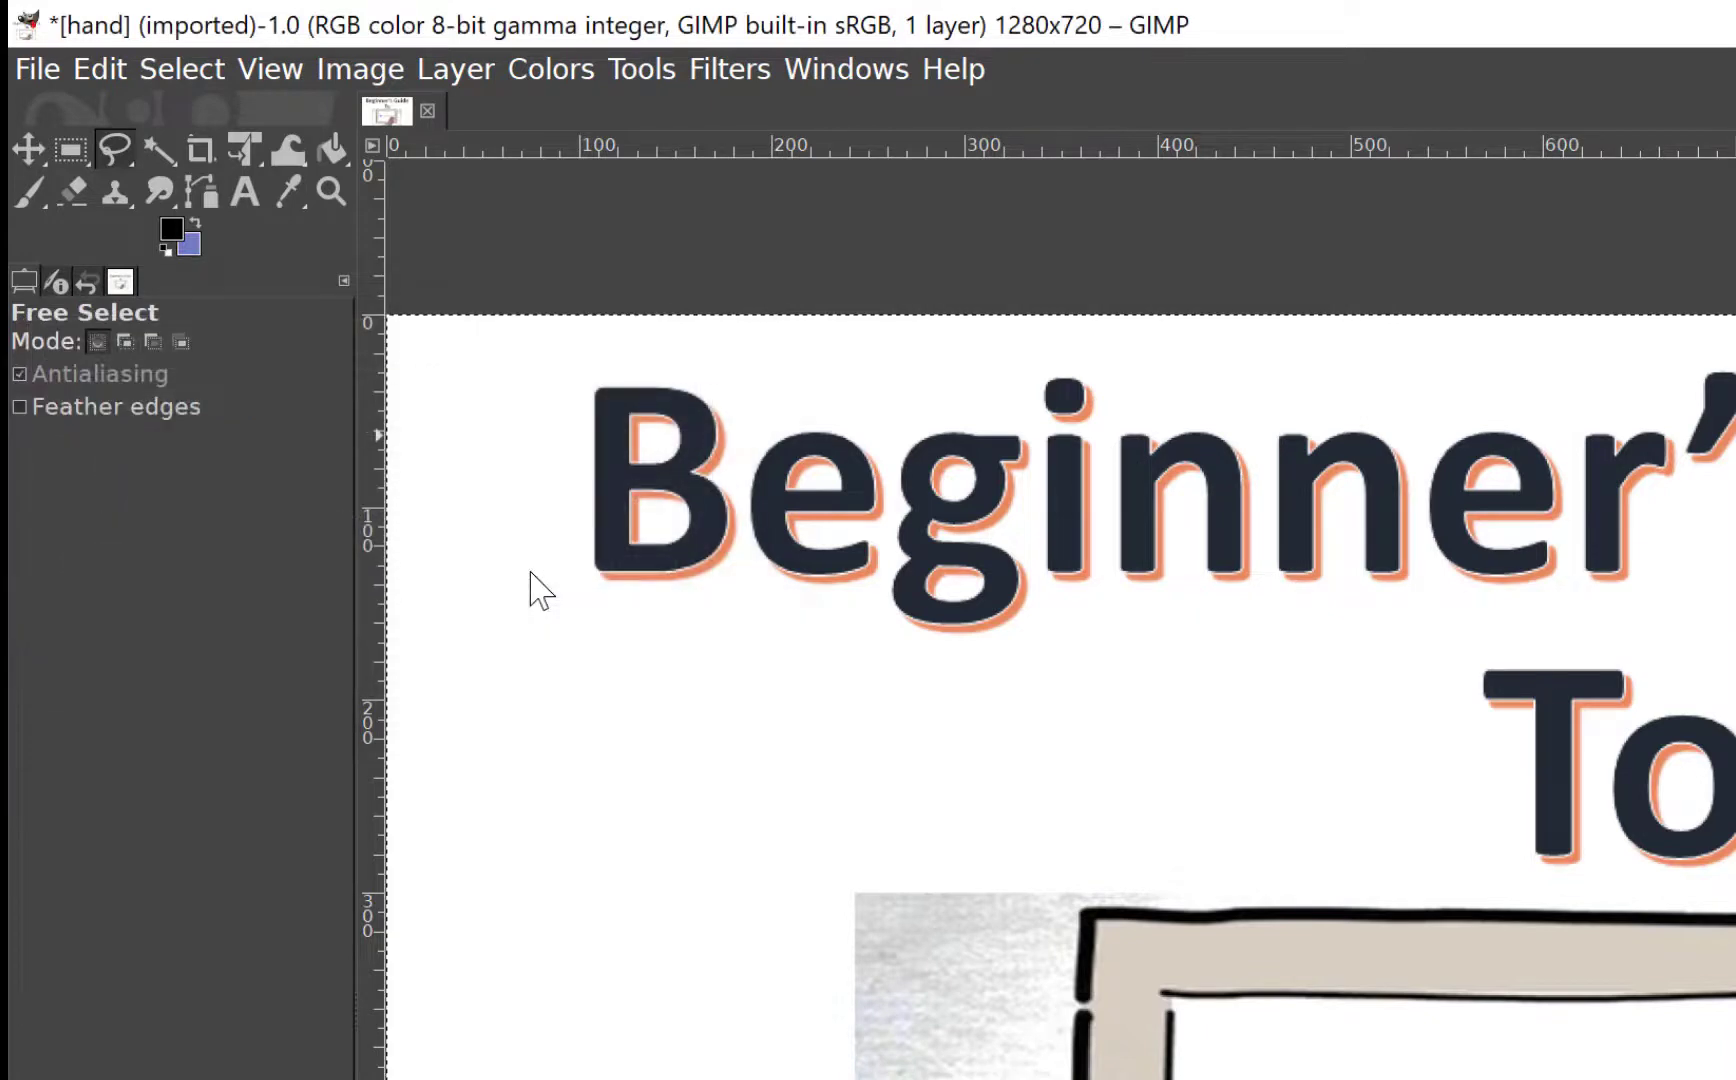
Step: Clear the selected background to transparency and deselect everything, leaving the hand isolated
{"action": "left_click", "coordinate": [118, 66]}
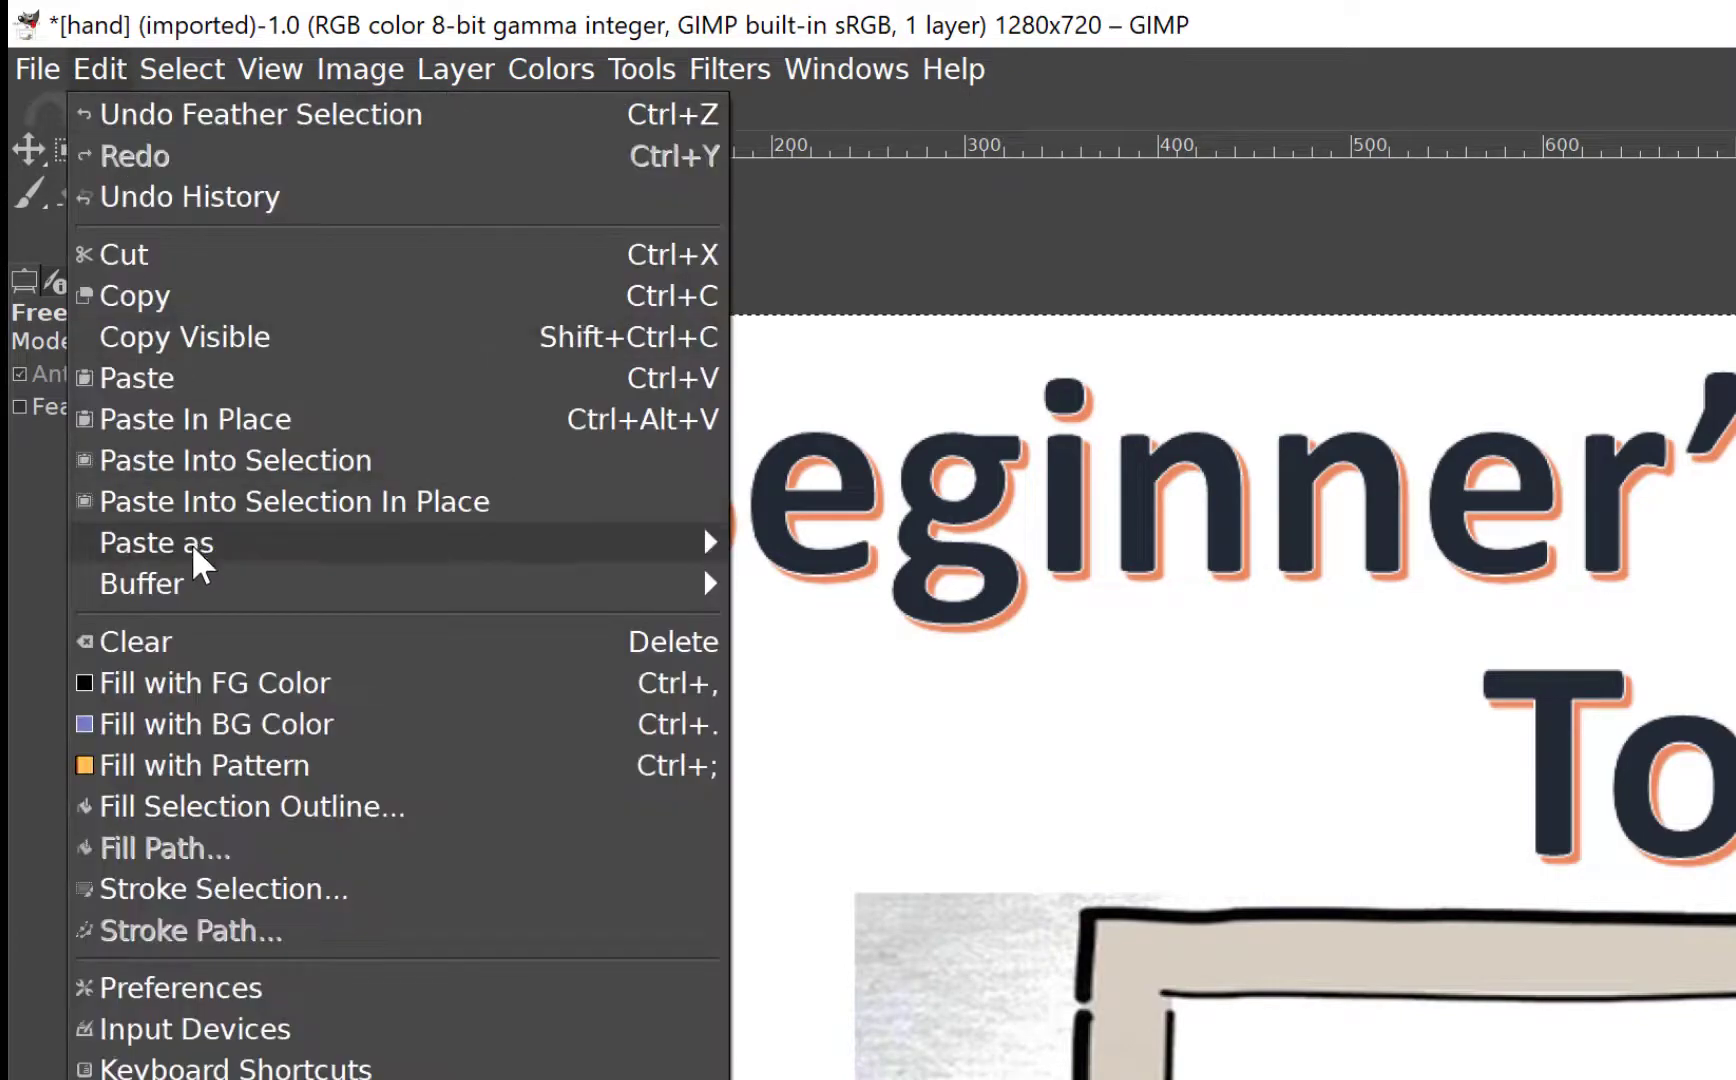
{"action": "left_click", "coordinate": [157, 637]}
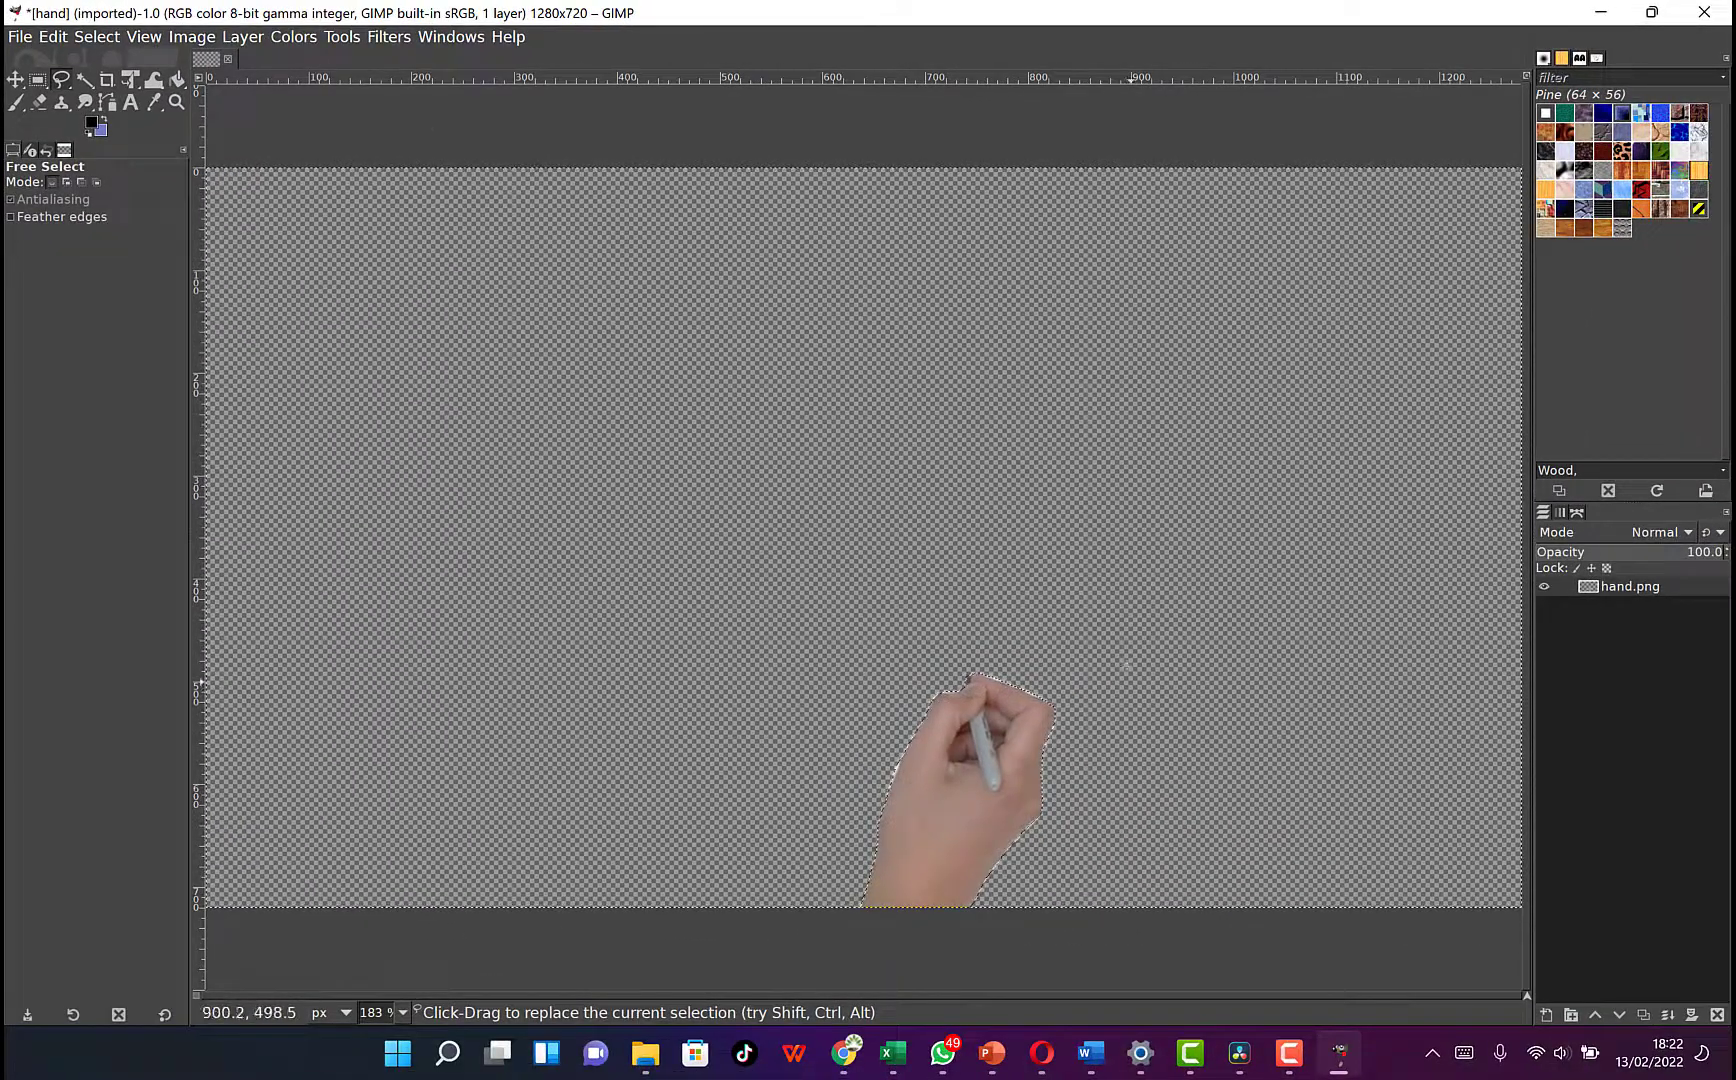
{"action": "left_click", "coordinate": [97, 36]}
{"action": "left_click", "coordinate": [124, 81]}
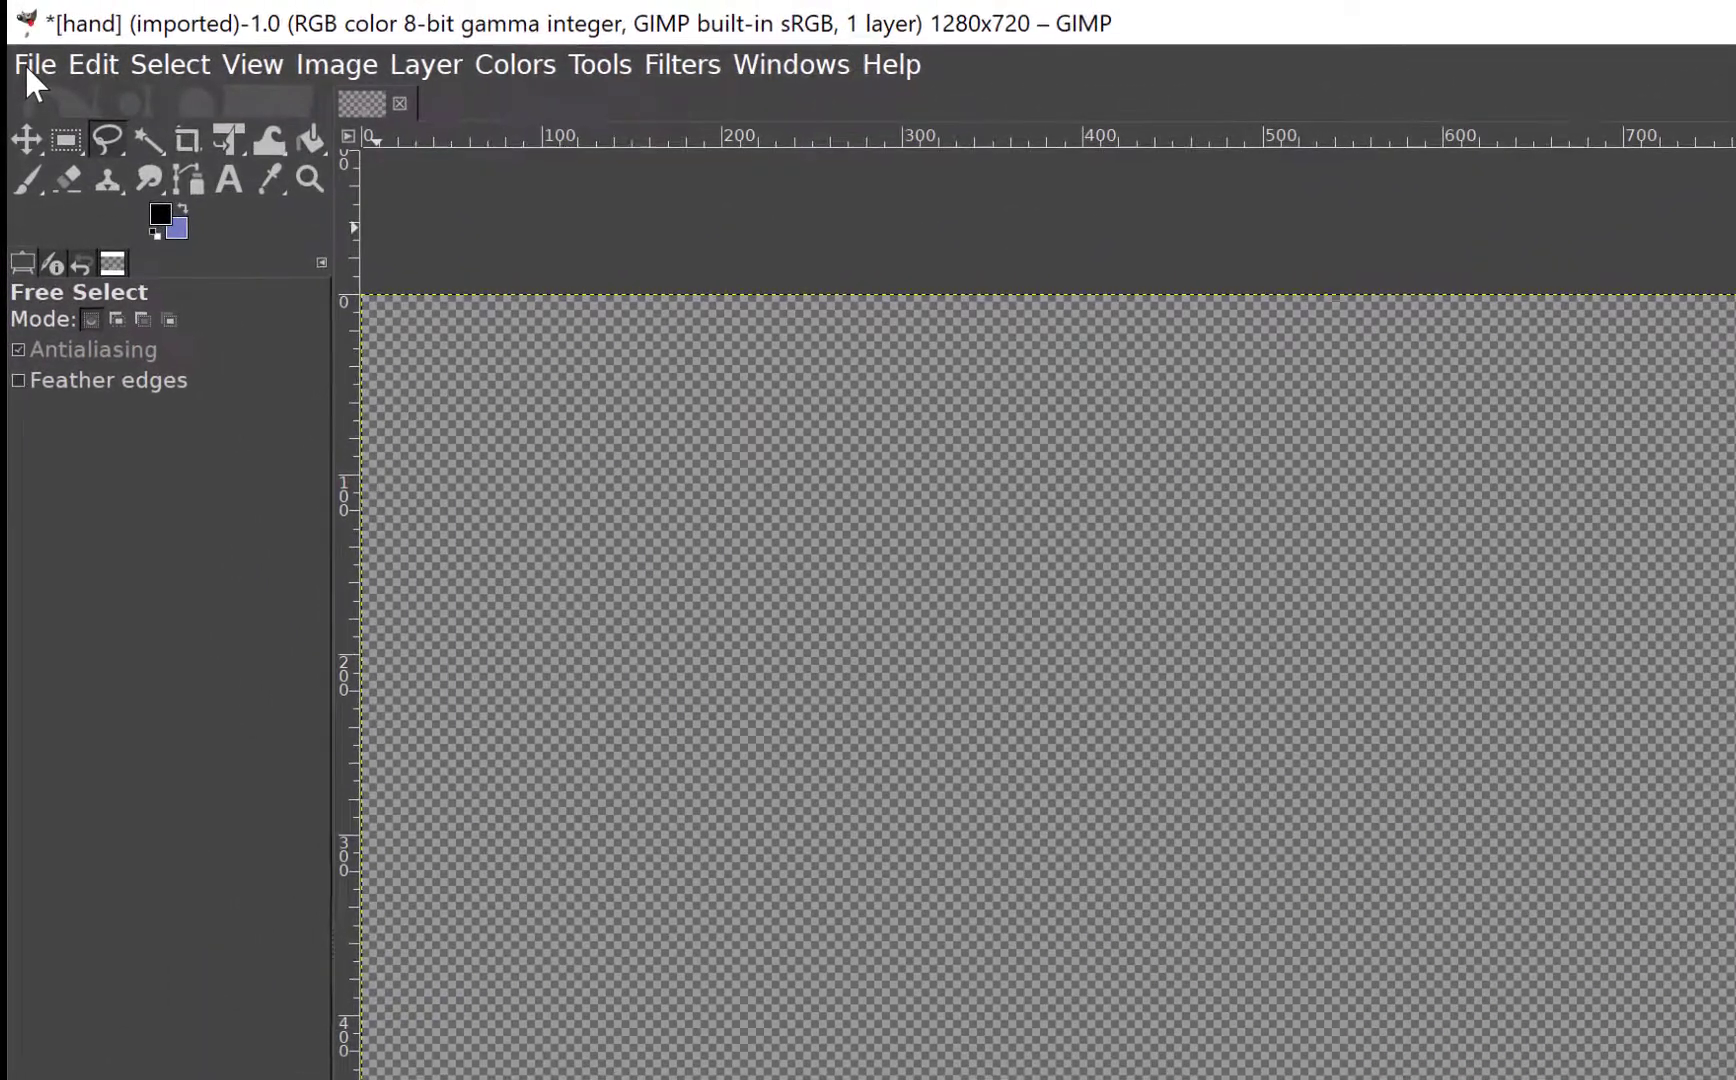
Step: Export the image as hand.png into Videos\NEW with default PNG settings, then minimize GIMP
{"action": "left_click", "coordinate": [27, 70]}
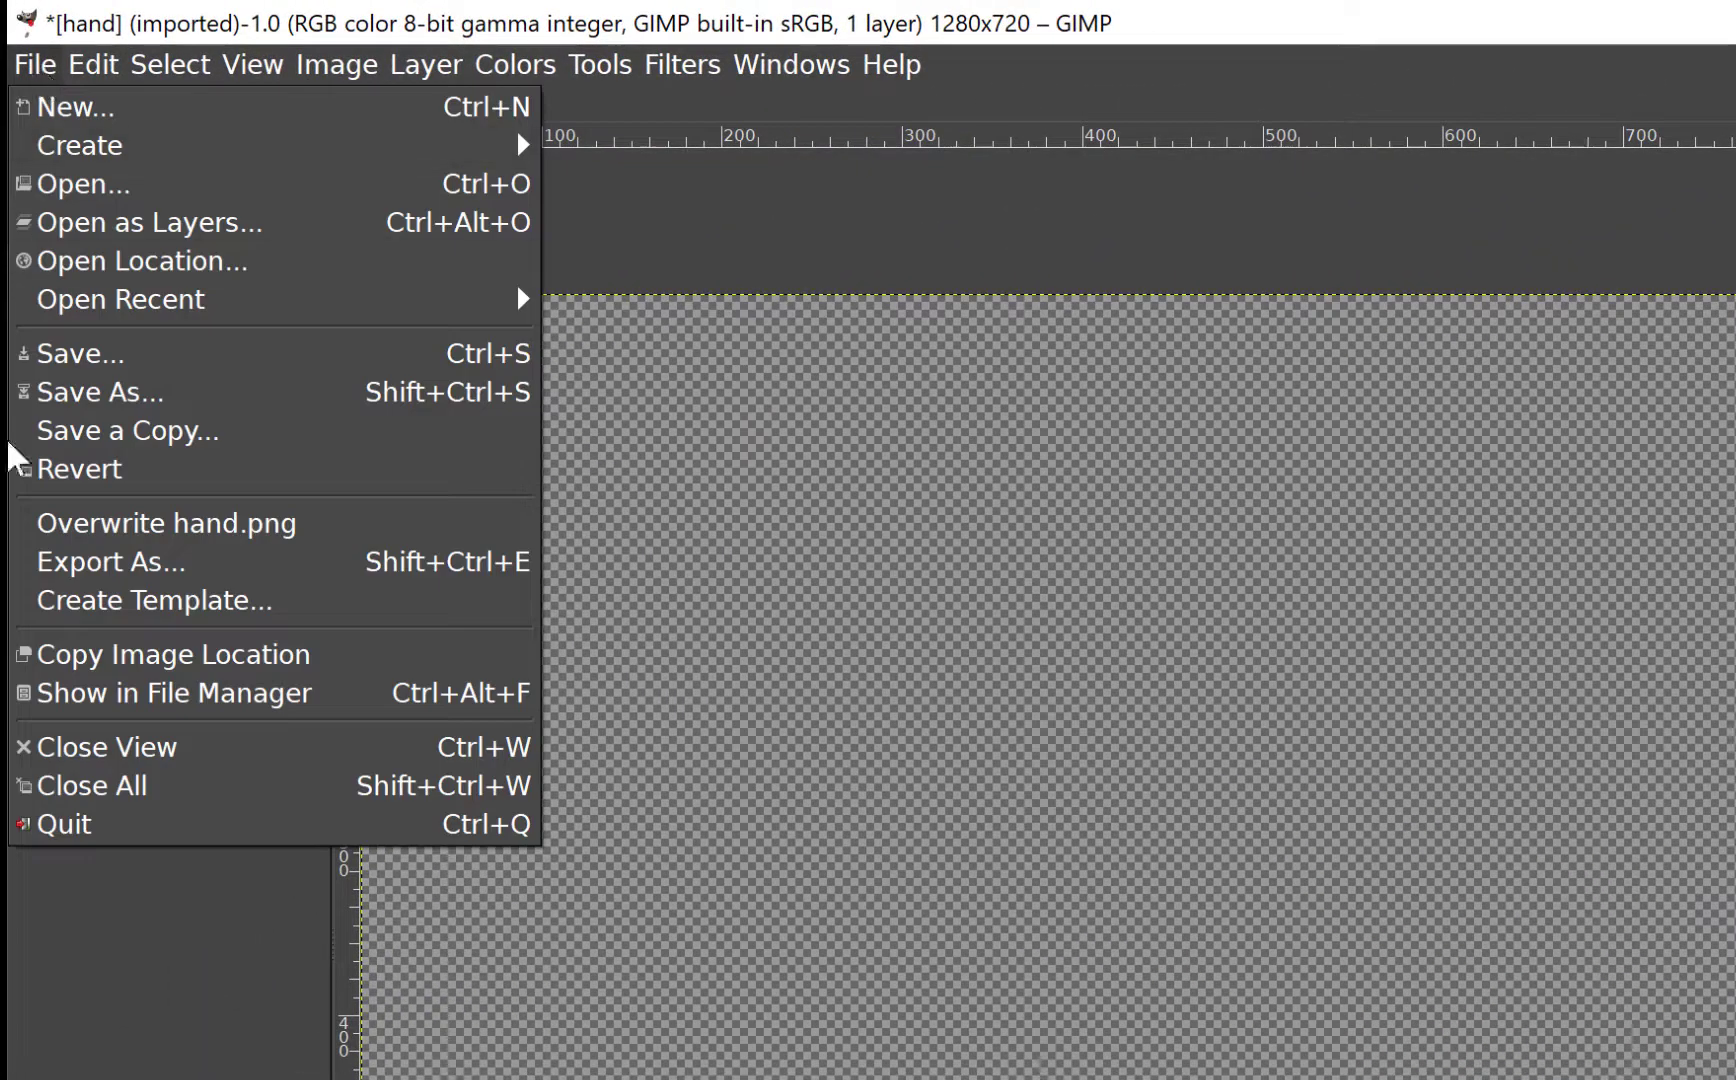
{"action": "left_click", "coordinate": [85, 566]}
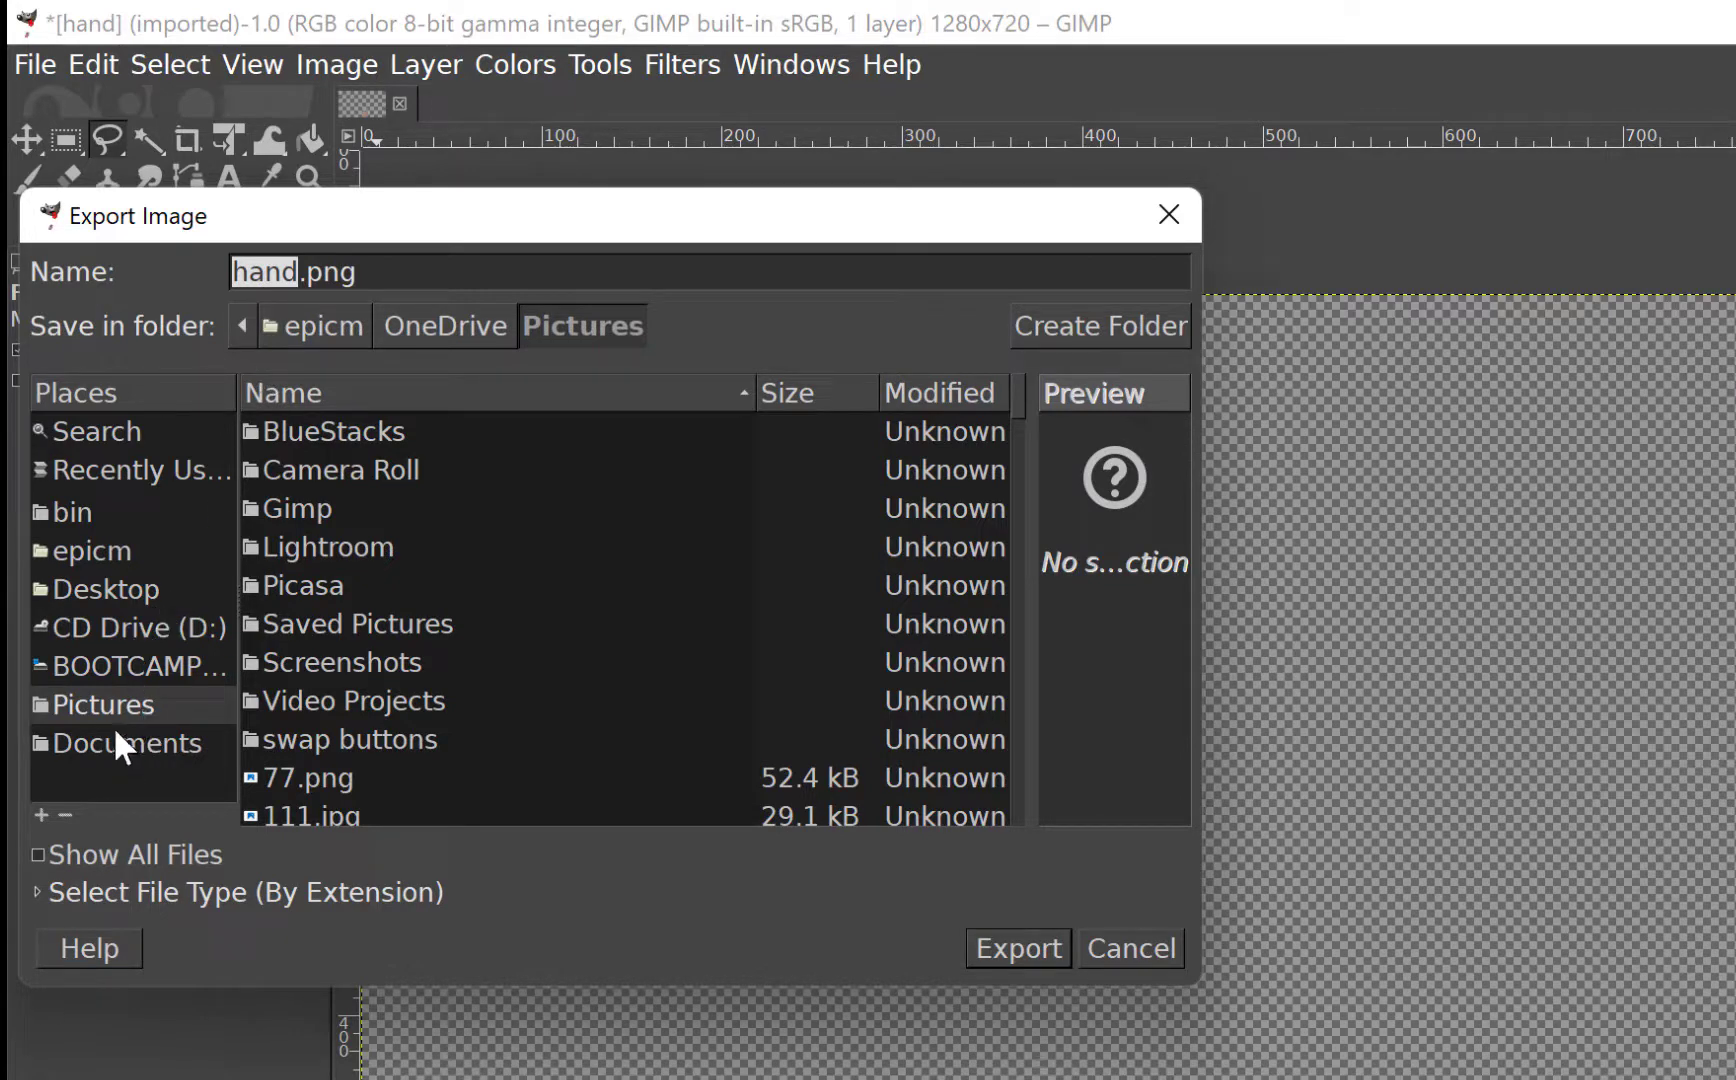
{"action": "left_click", "coordinate": [128, 470]}
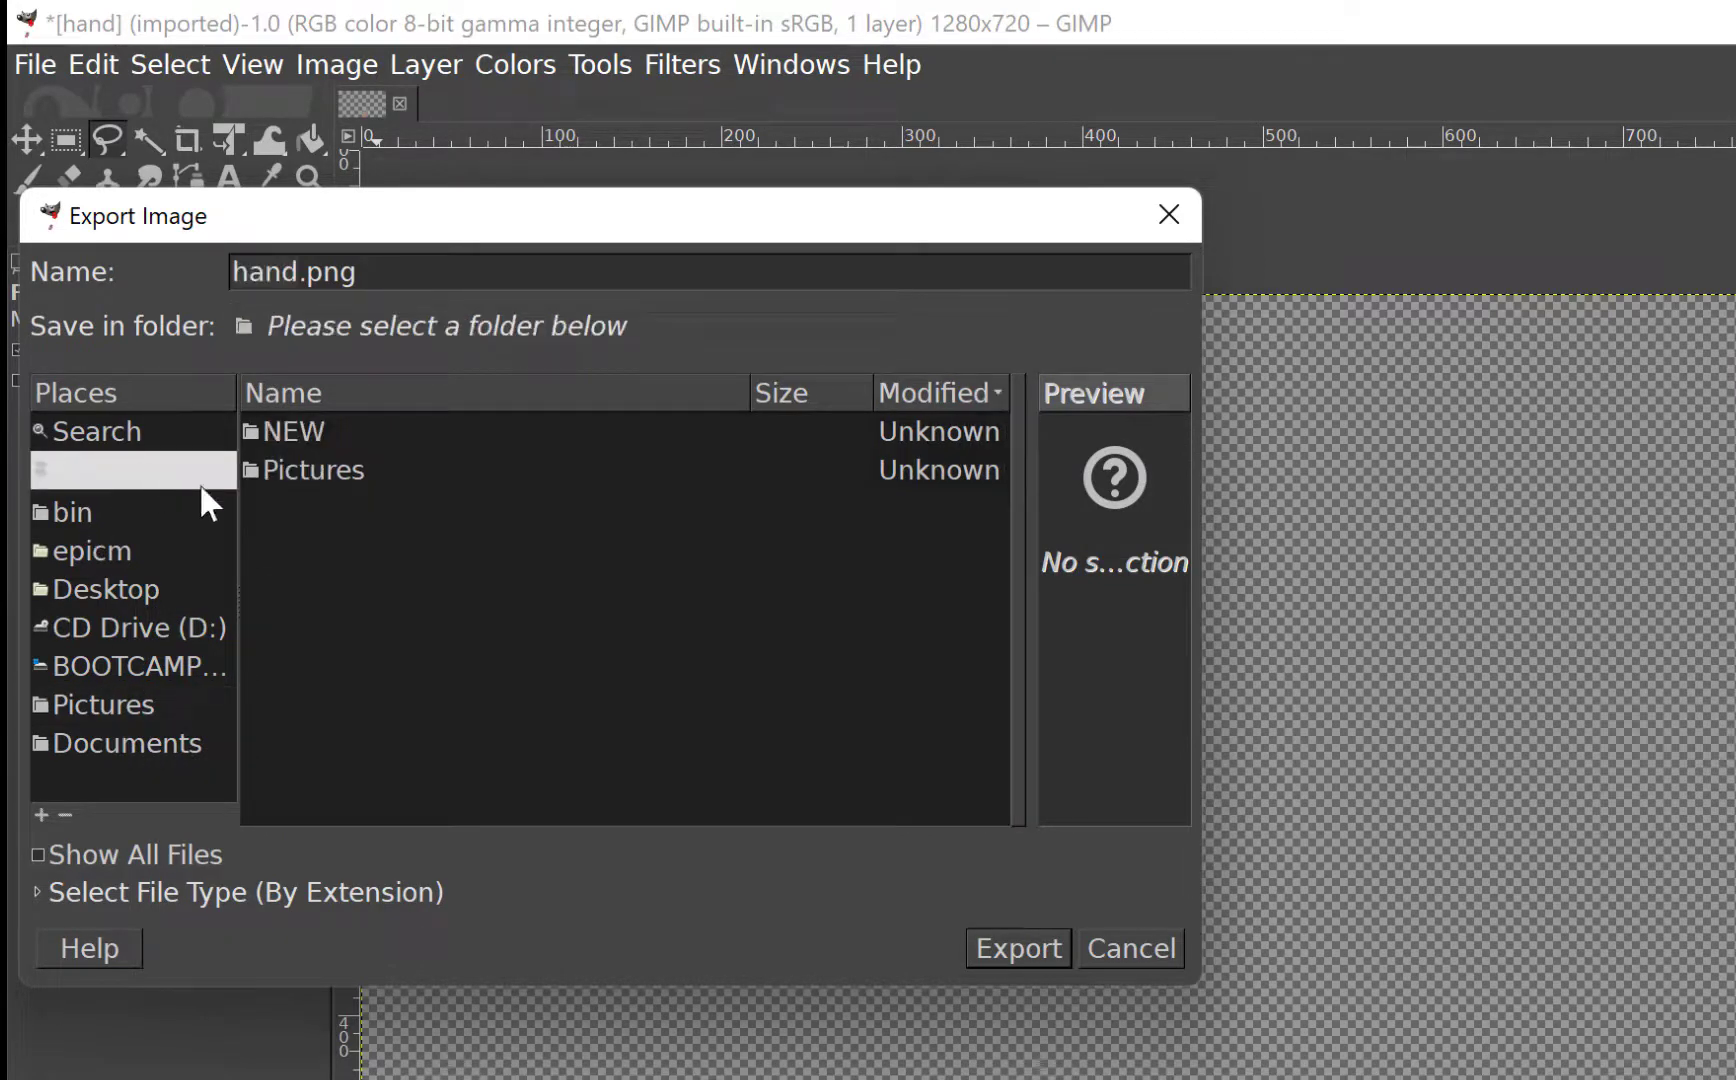
{"action": "left_click", "coordinate": [296, 431]}
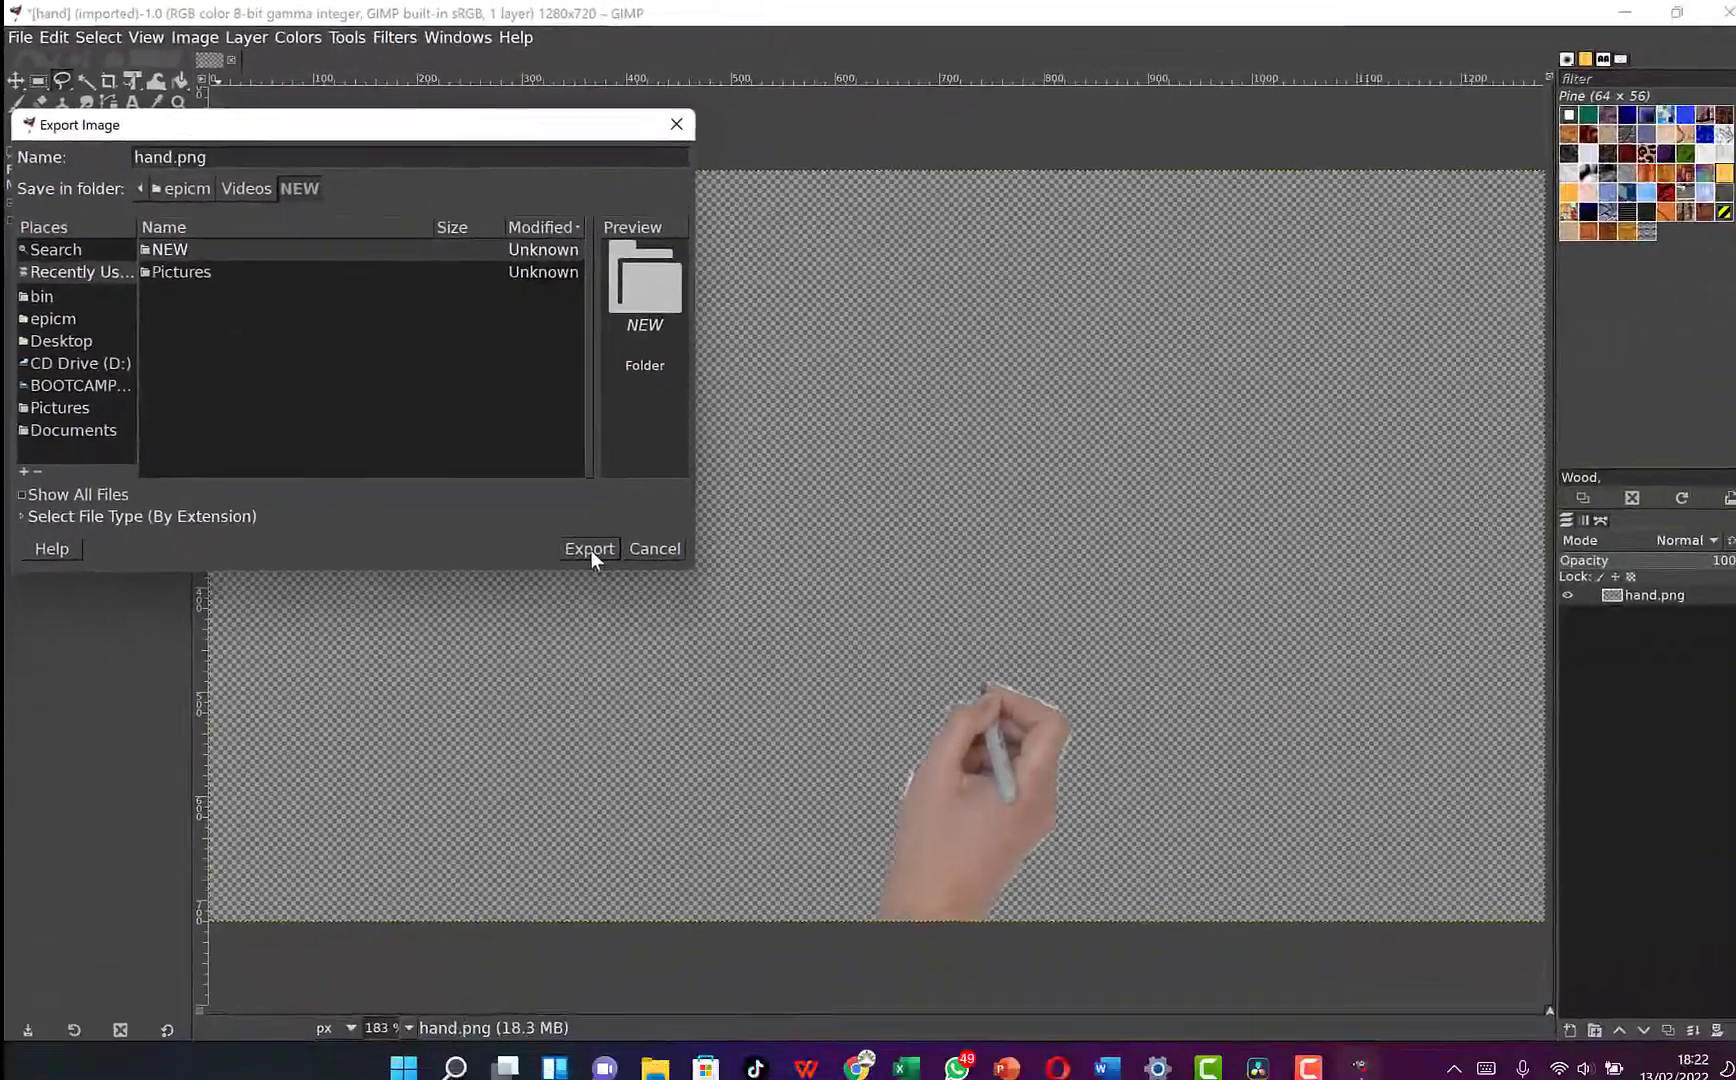
{"action": "left_click", "coordinate": [1020, 950]}
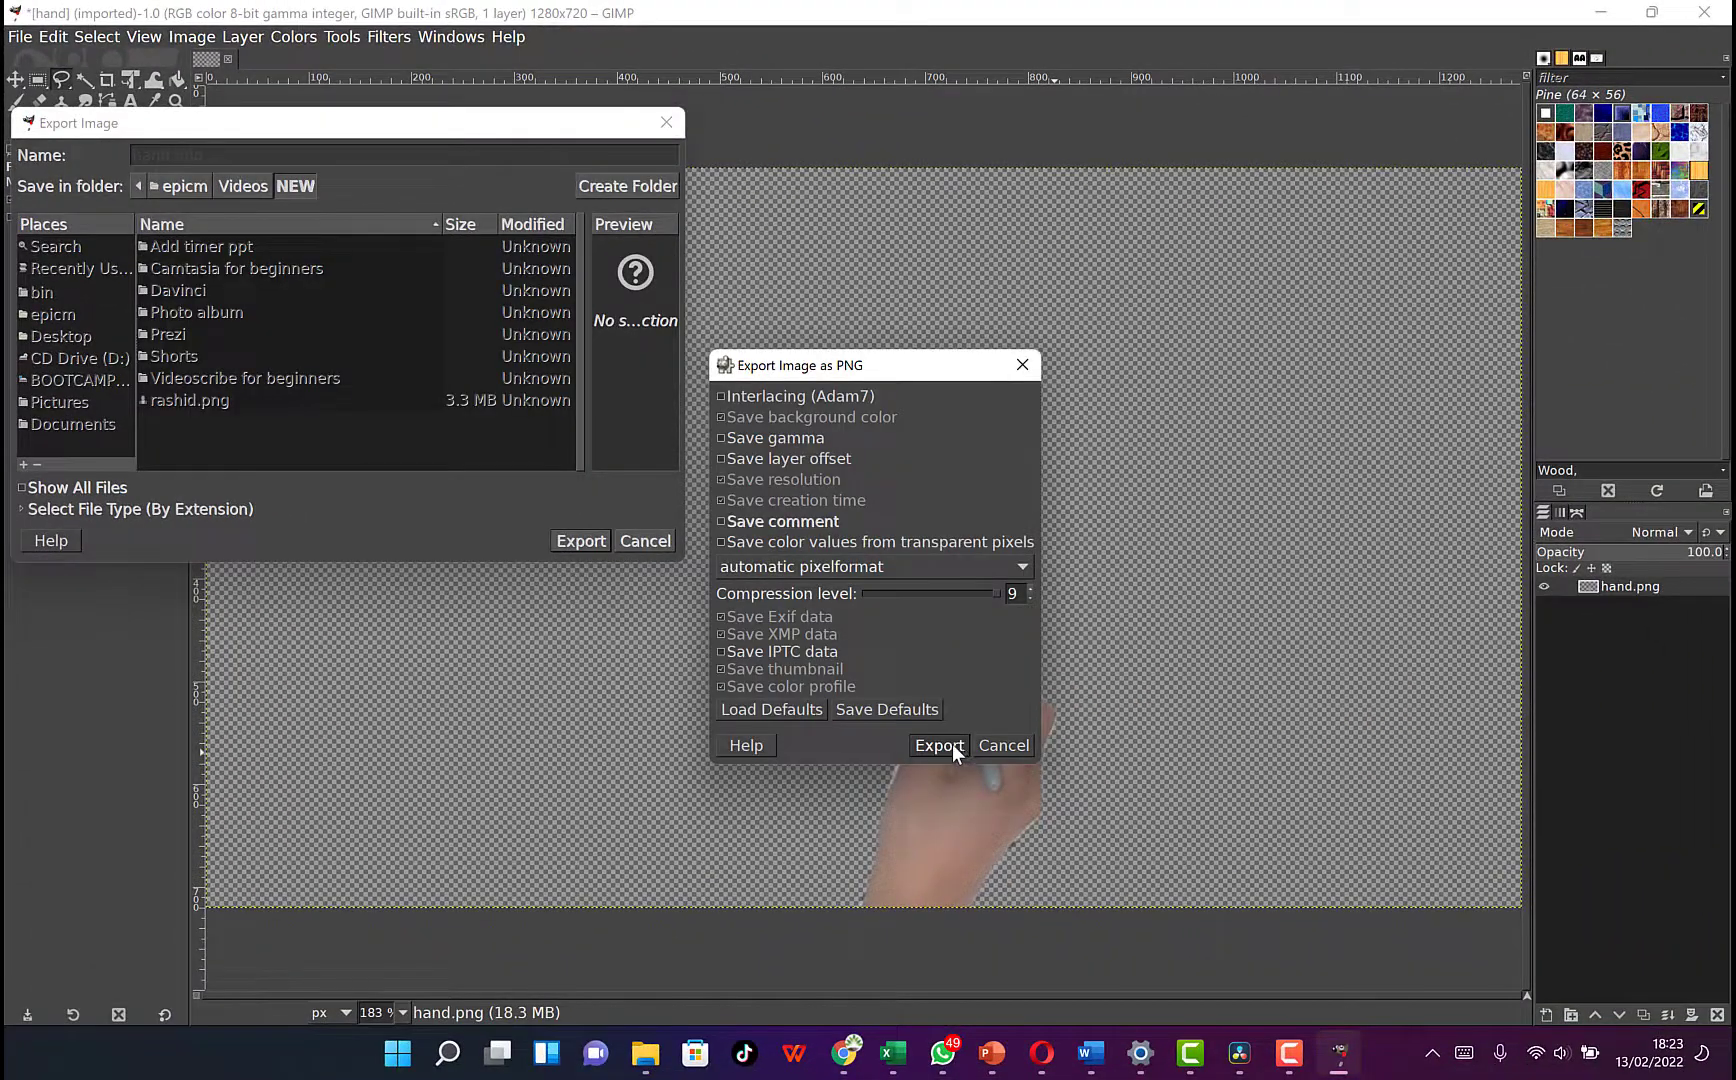
{"action": "left_click", "coordinate": [939, 745]}
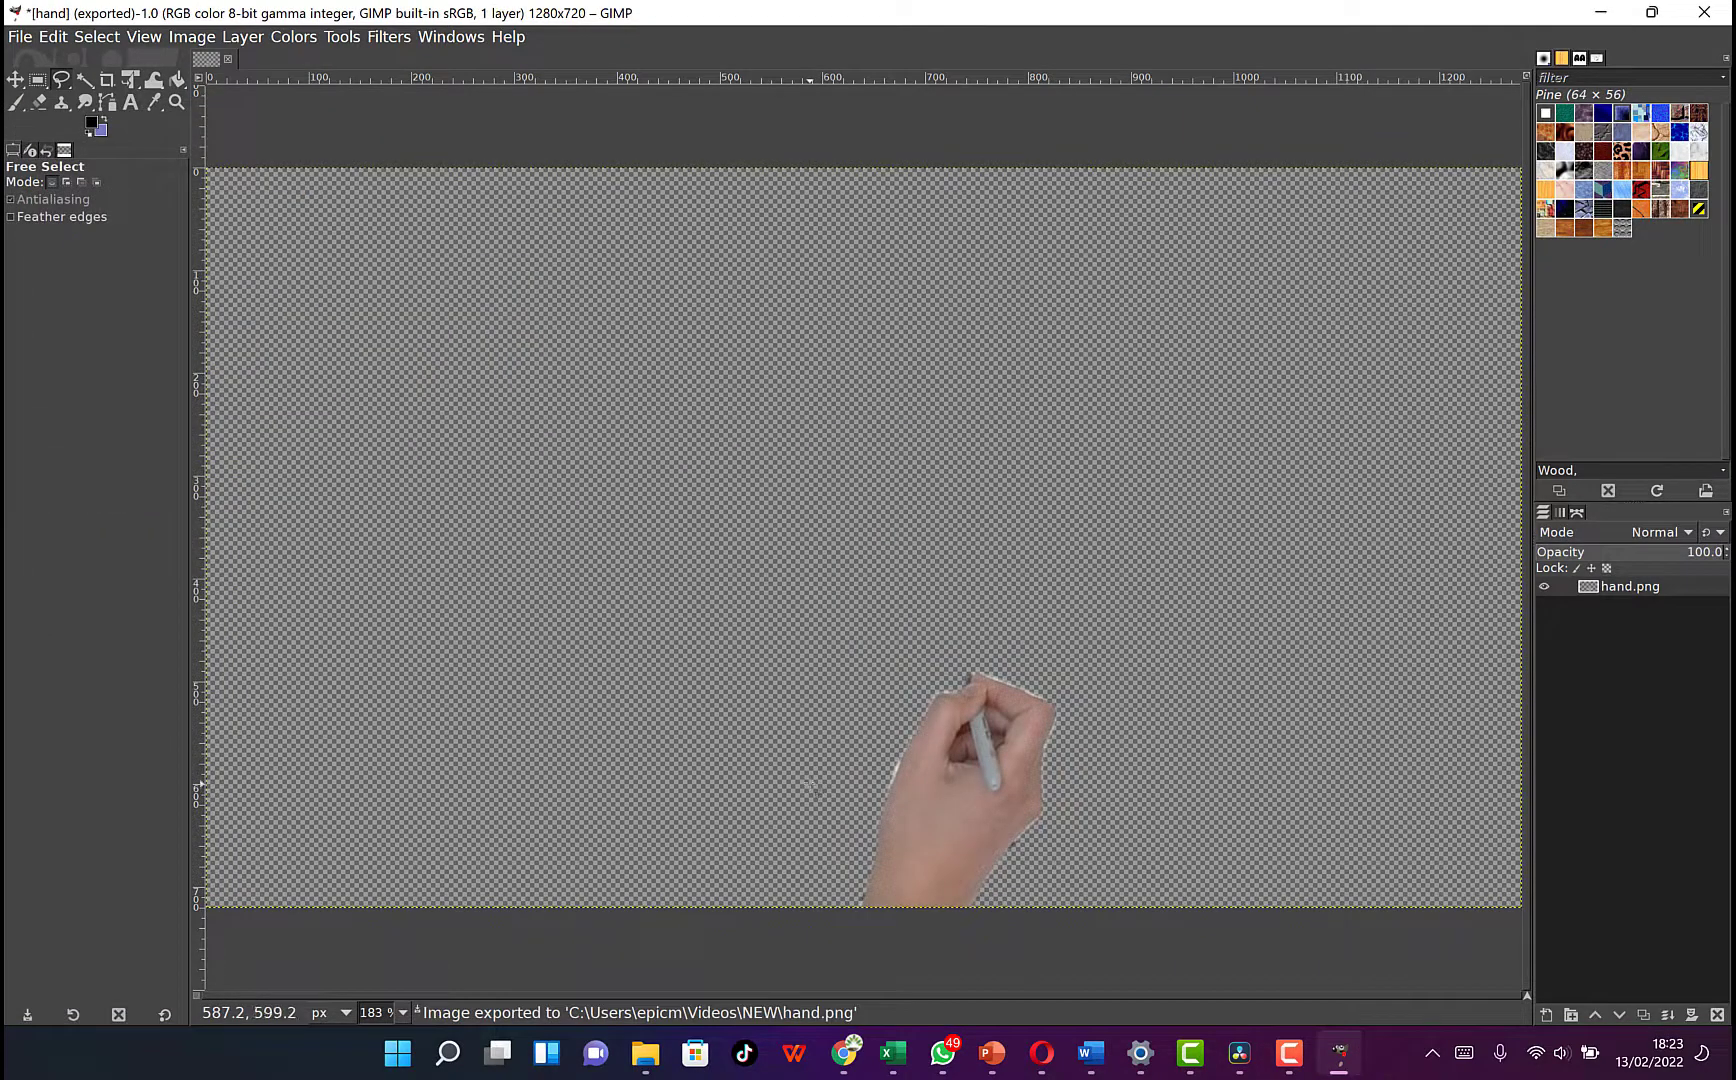
{"action": "left_click", "coordinate": [1600, 12]}
Step: Open hand.png from the NEW folder in Photos and copy the image to the clipboard
{"action": "left_click", "coordinate": [645, 1053]}
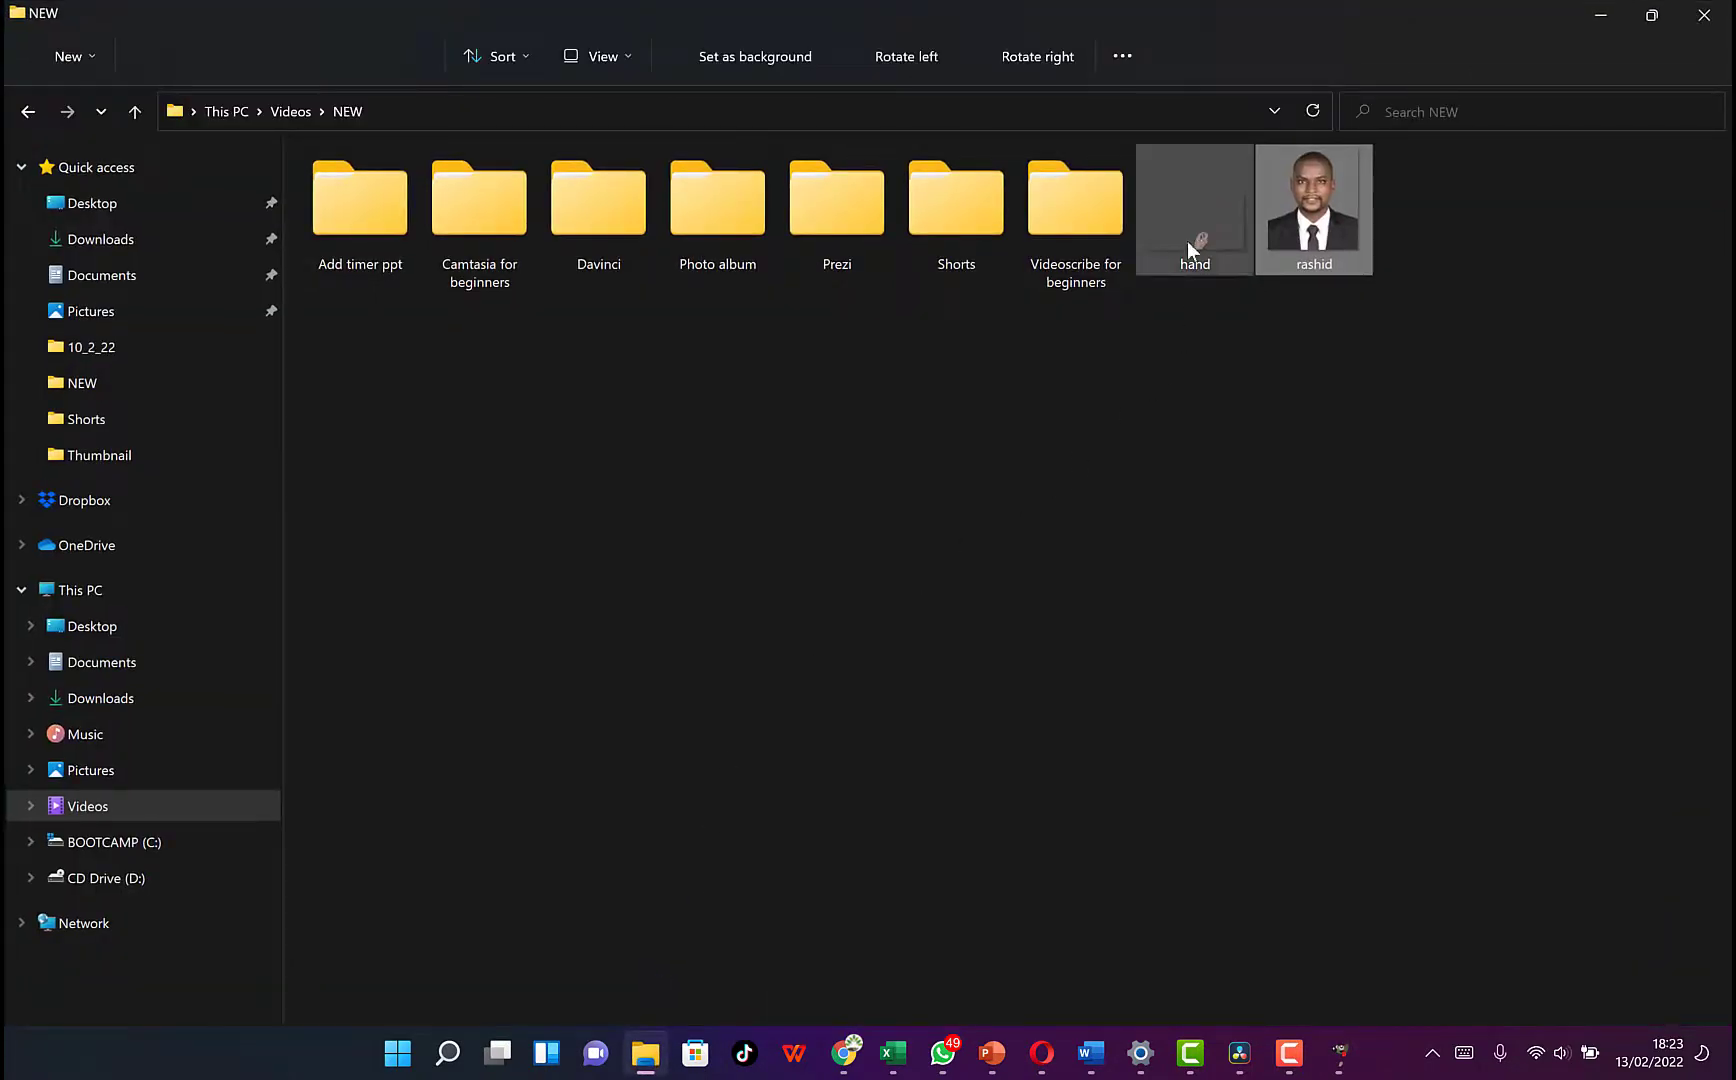
{"action": "double_click", "coordinate": [1202, 228]}
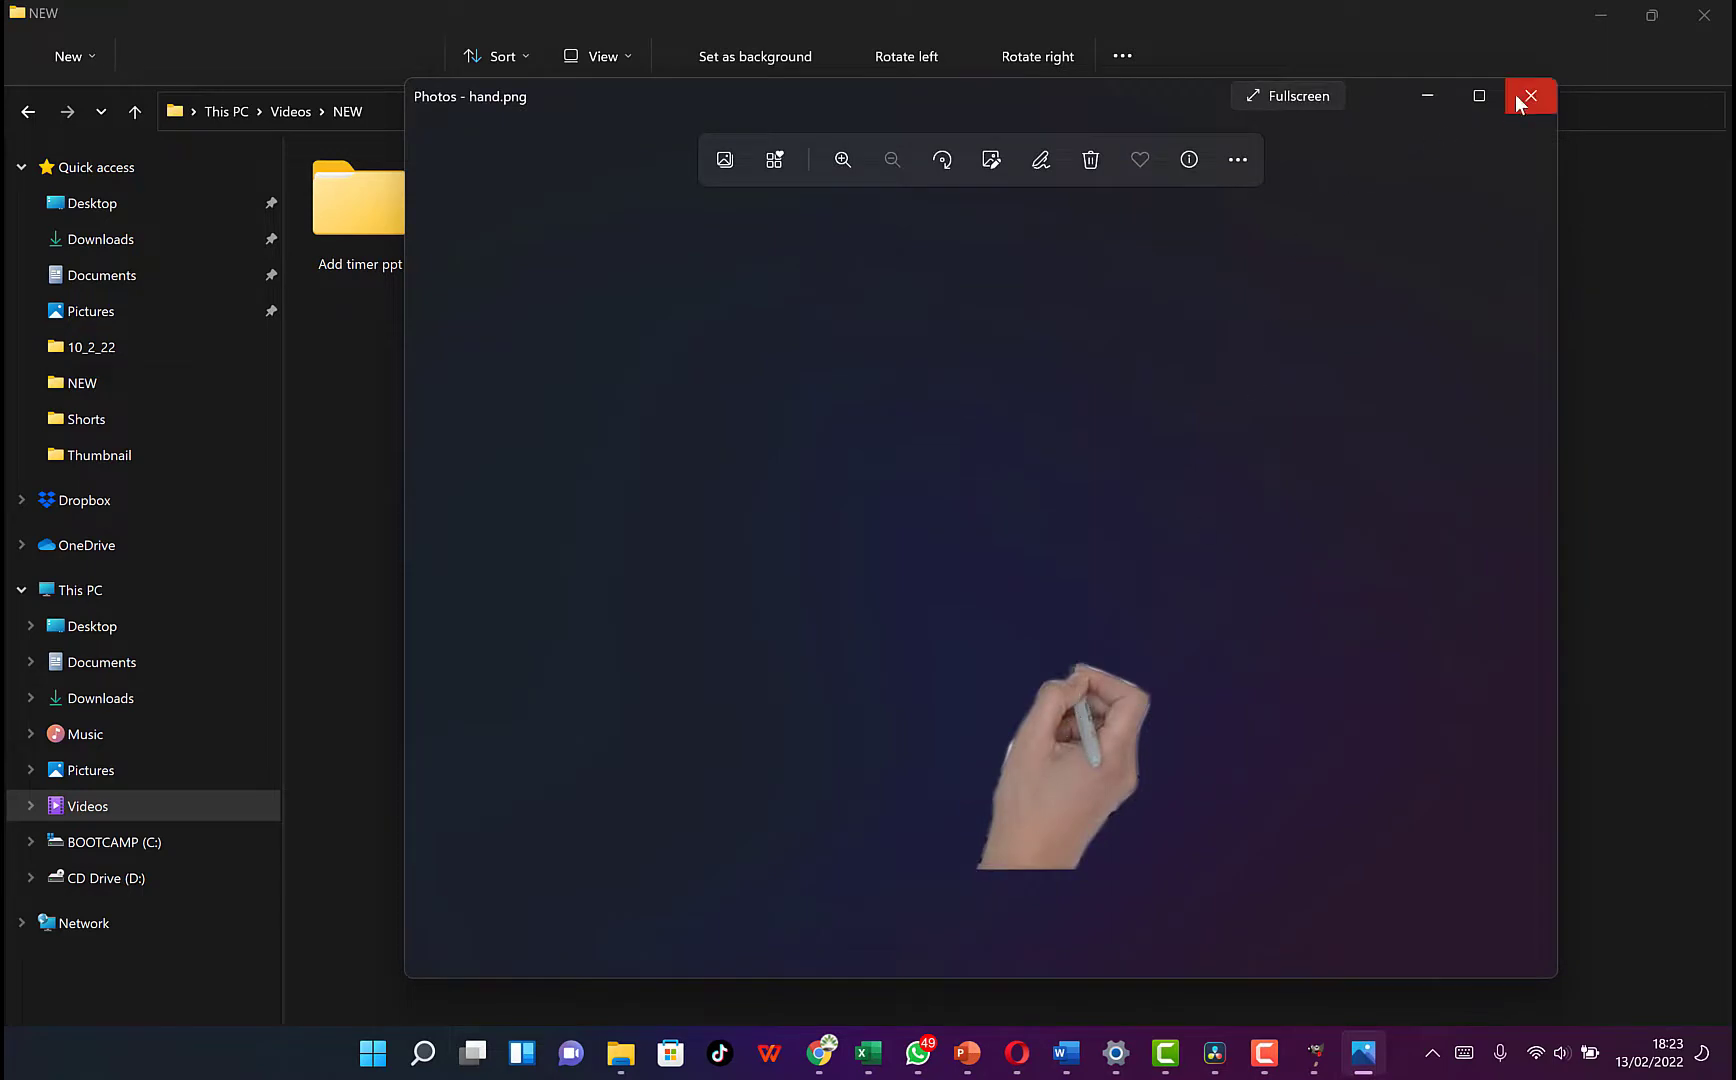
{"action": "right_click", "coordinate": [1122, 621]}
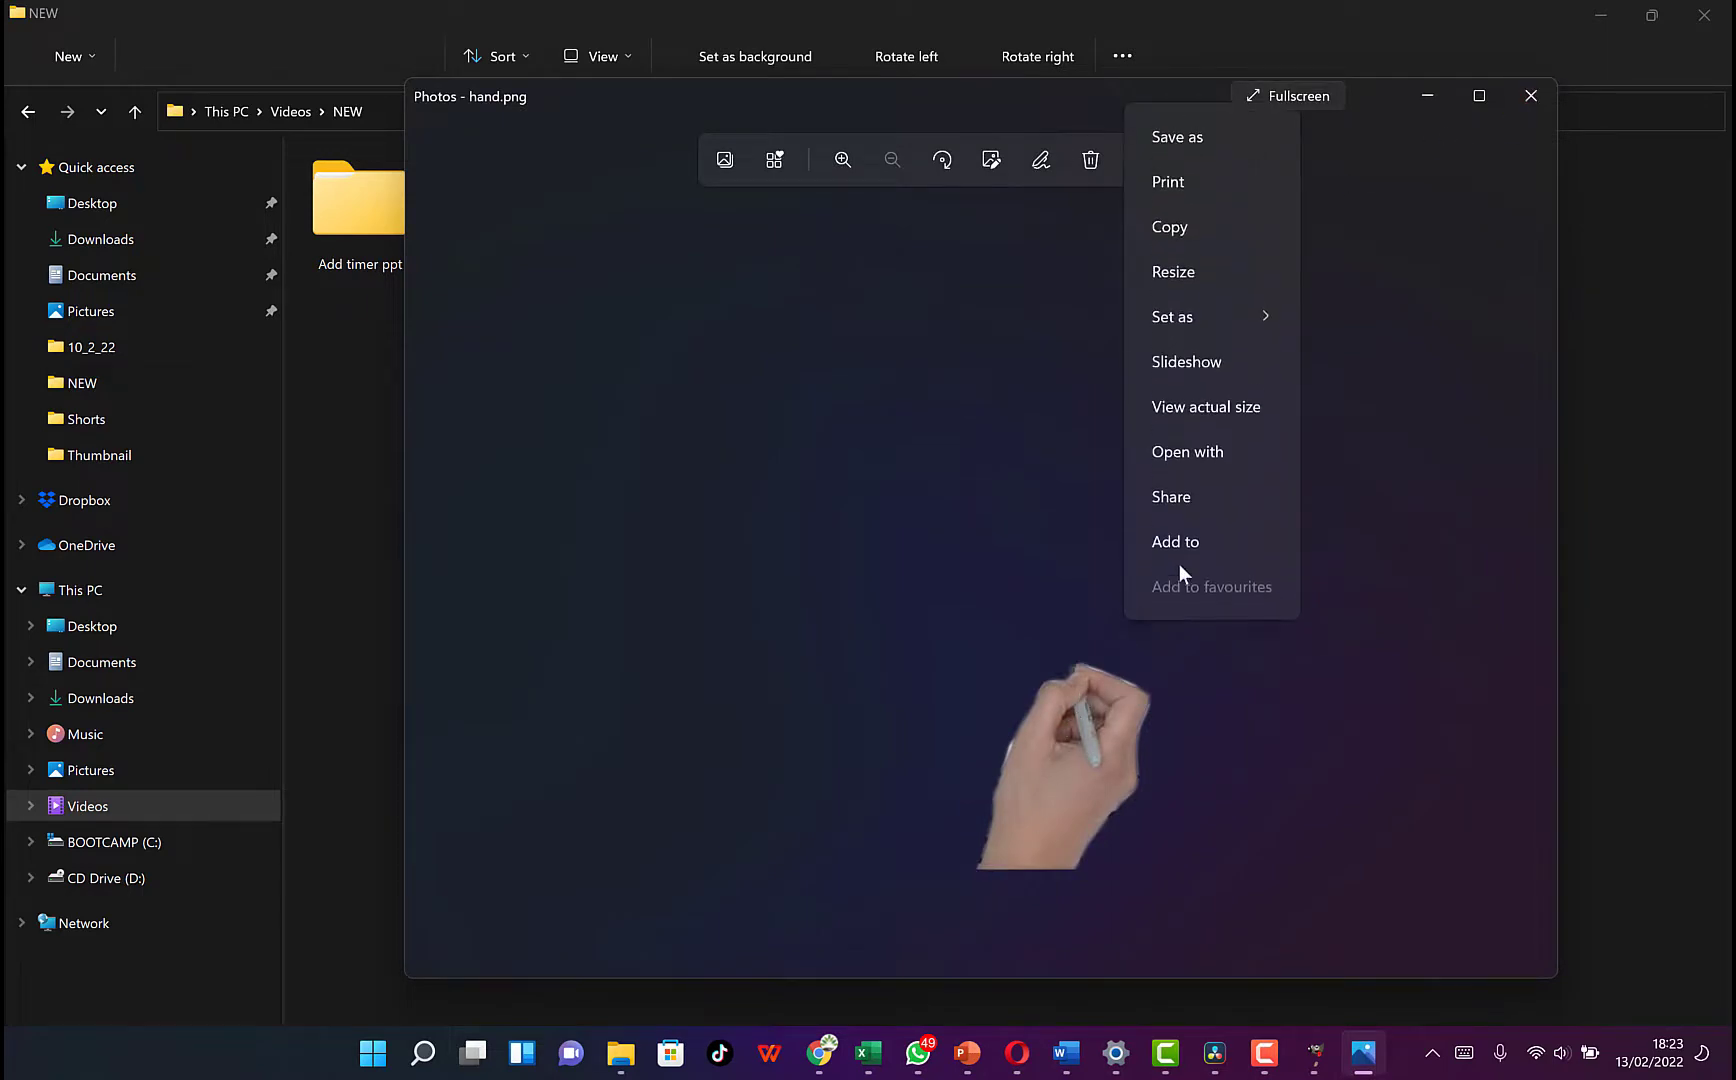
{"action": "left_click", "coordinate": [1199, 225]}
{"action": "left_click", "coordinate": [1437, 100]}
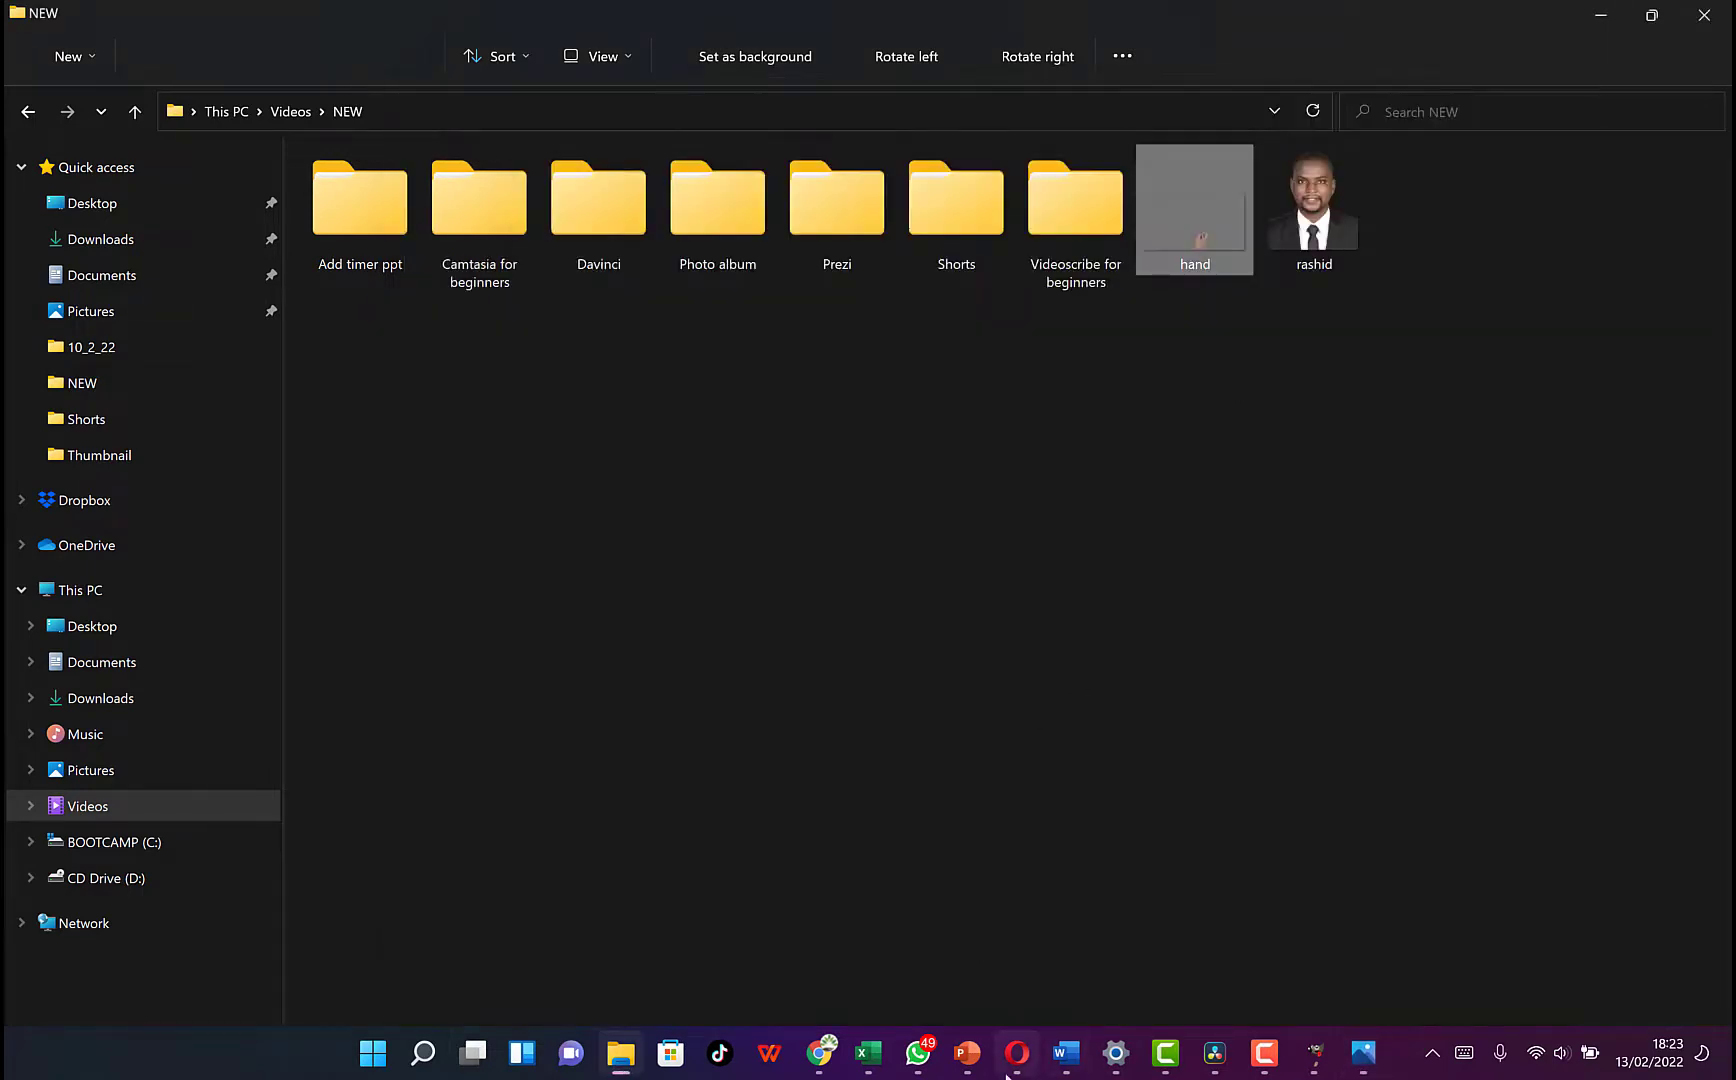
Step: Paste the hand picture onto the Presentation1 slide and move it up and right
{"action": "left_click", "coordinate": [966, 1053]}
{"action": "left_click", "coordinate": [1048, 966]}
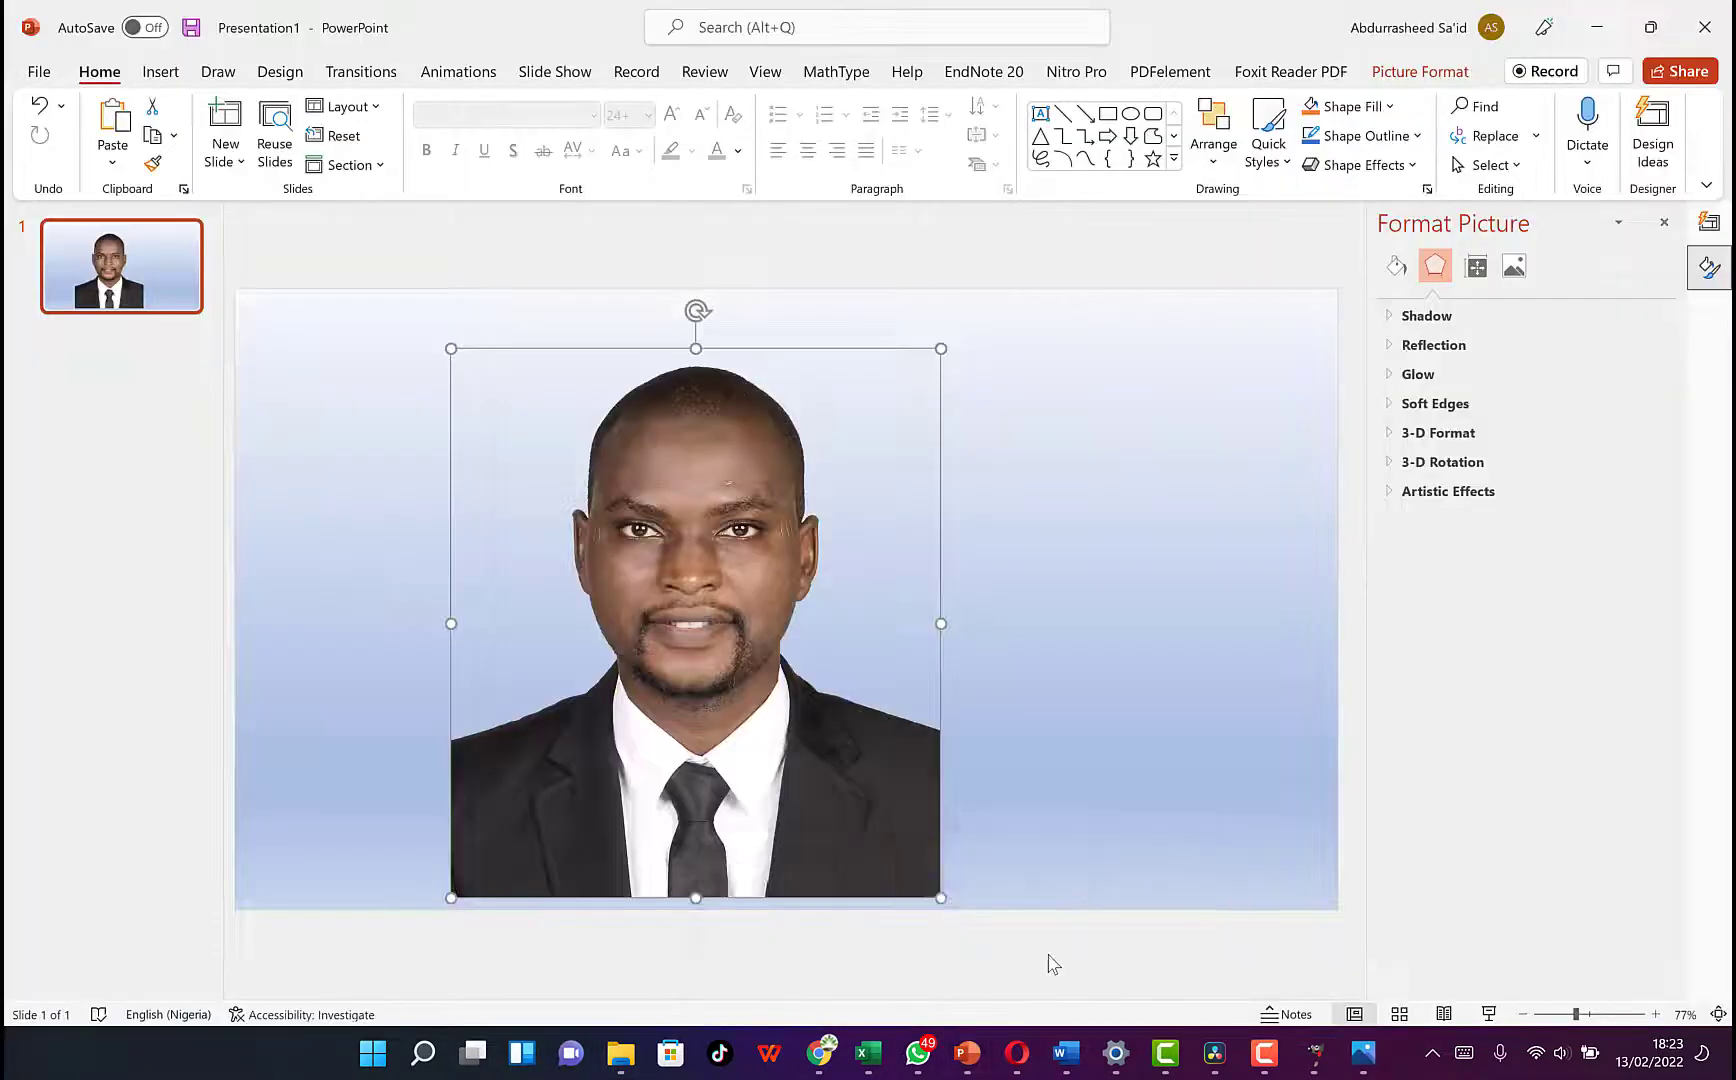
{"action": "right_click", "coordinate": [1086, 502]}
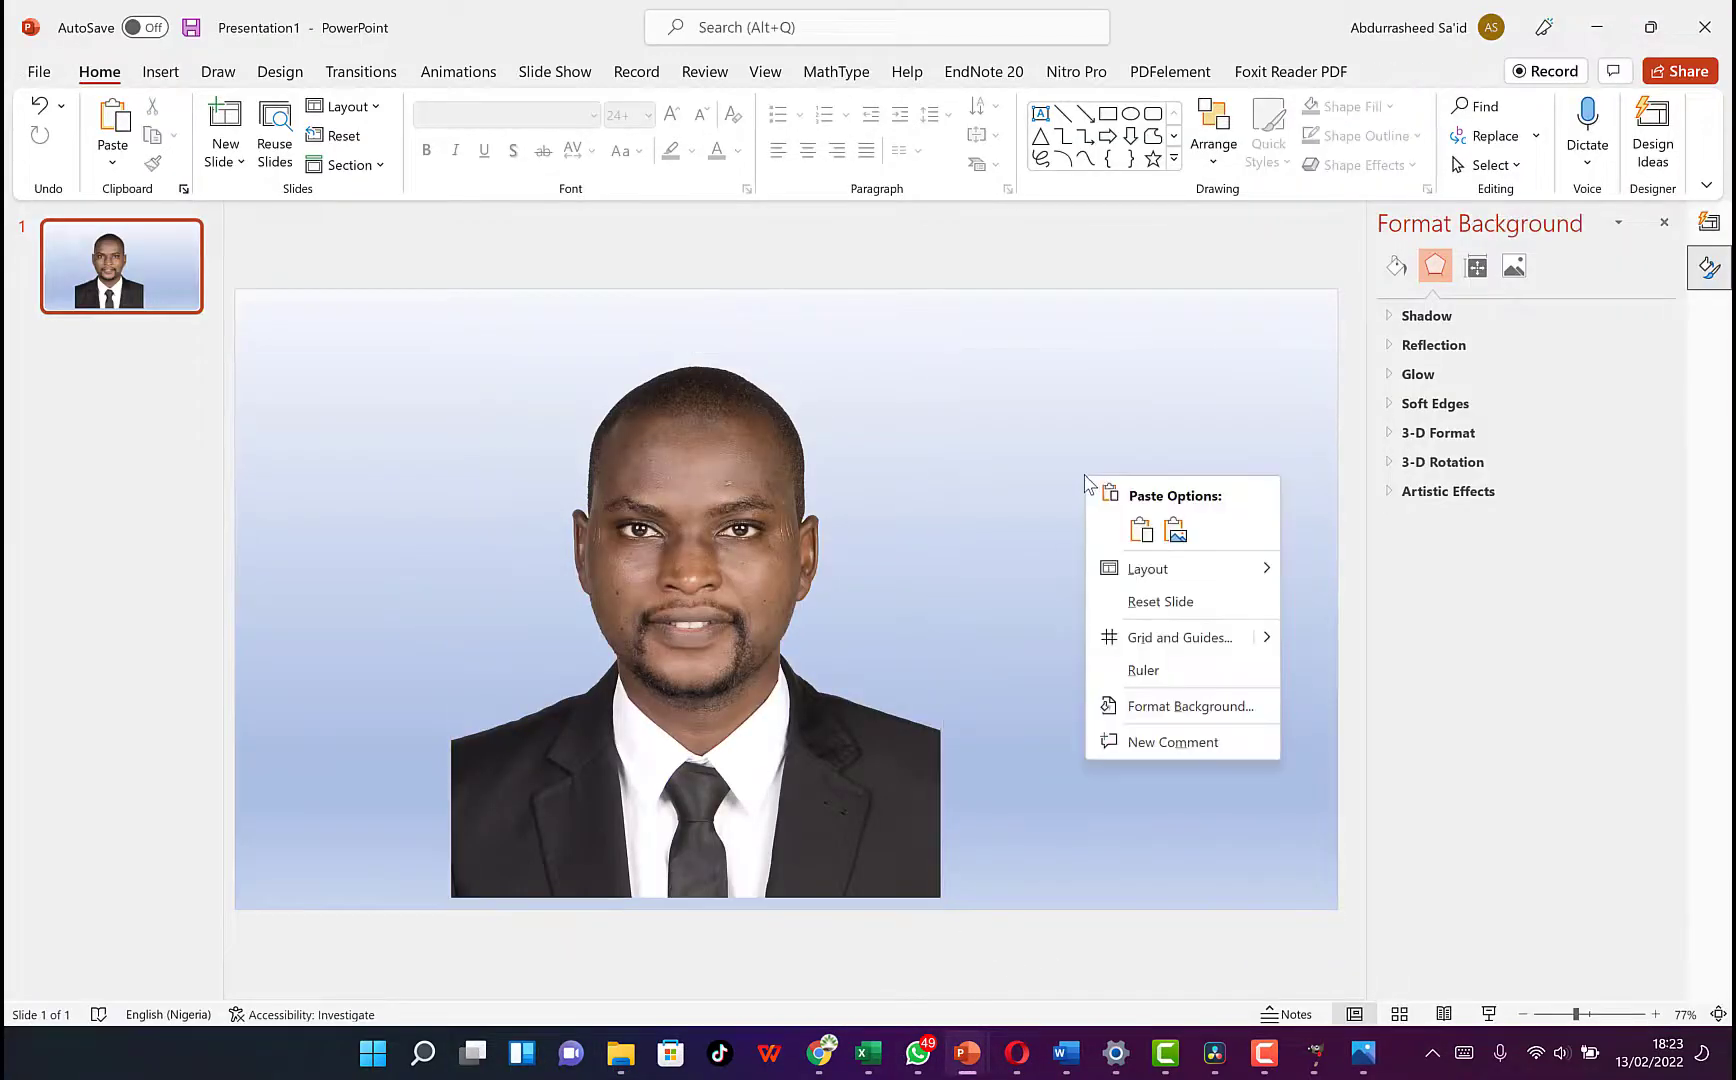
{"action": "left_click", "coordinate": [1140, 530]}
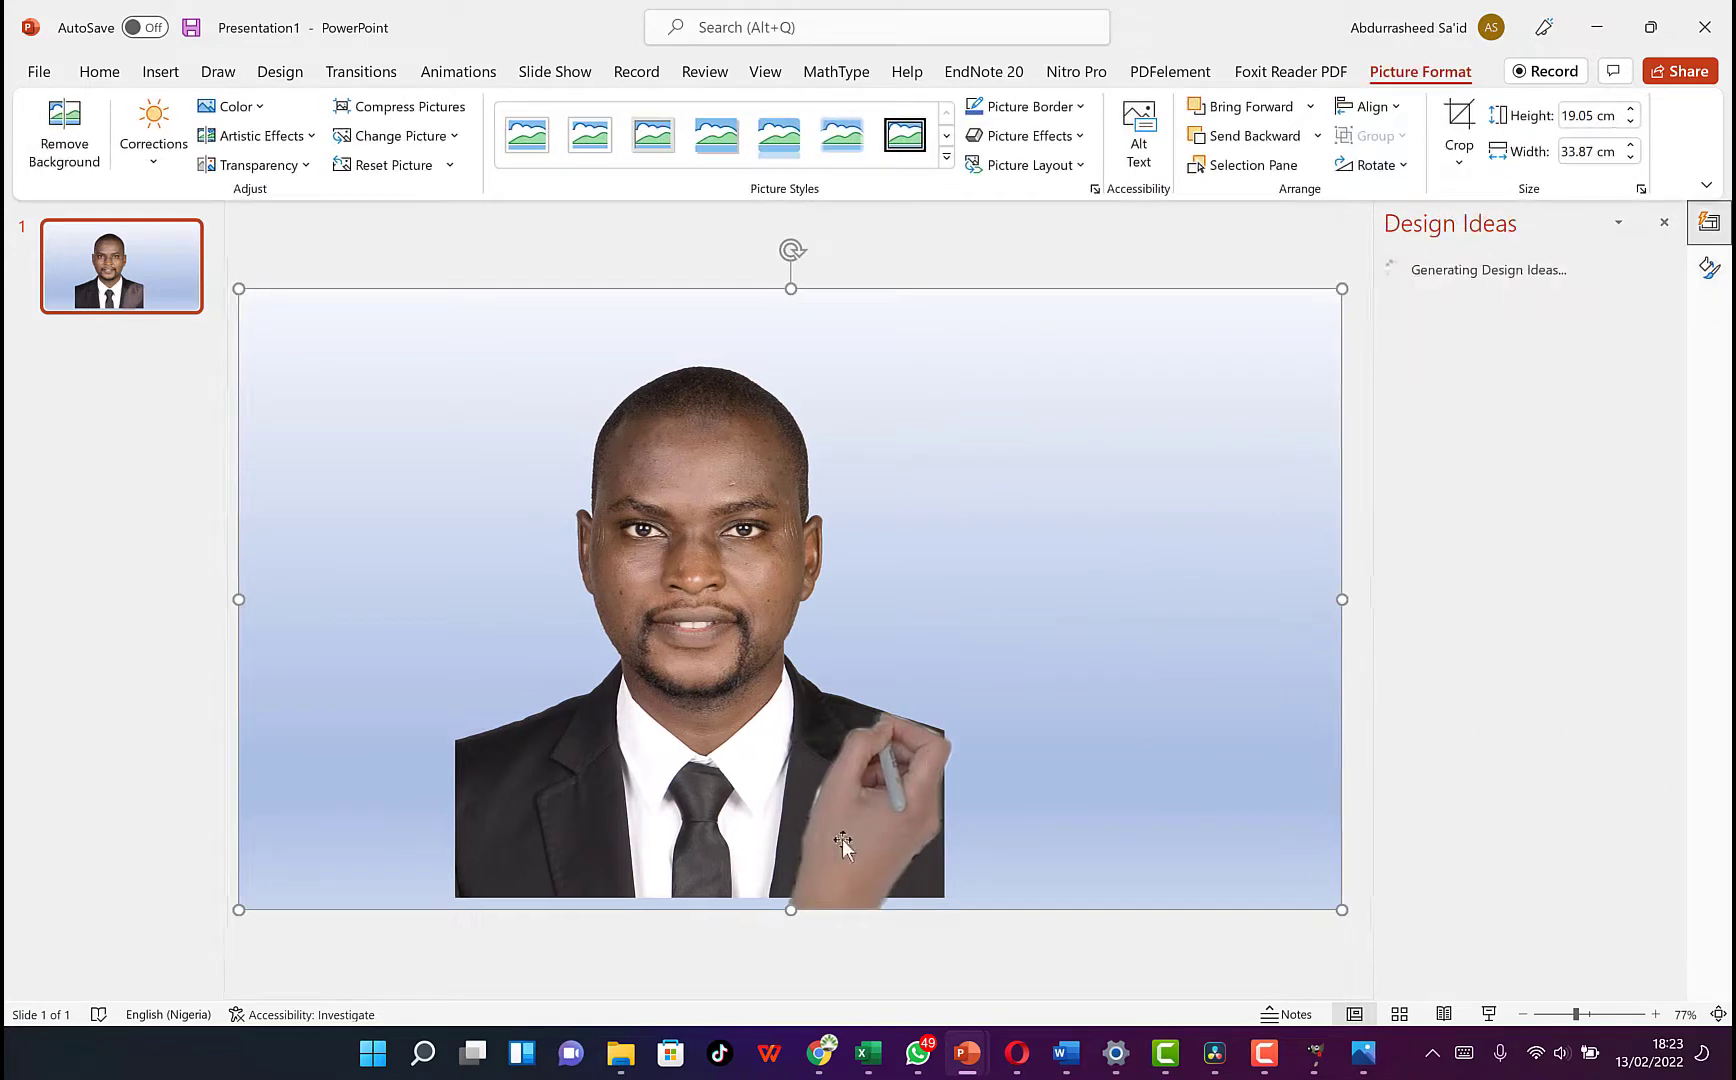
{"action": "left_click_drag", "start_coordinate": [845, 835], "coordinate": [1030, 700]}
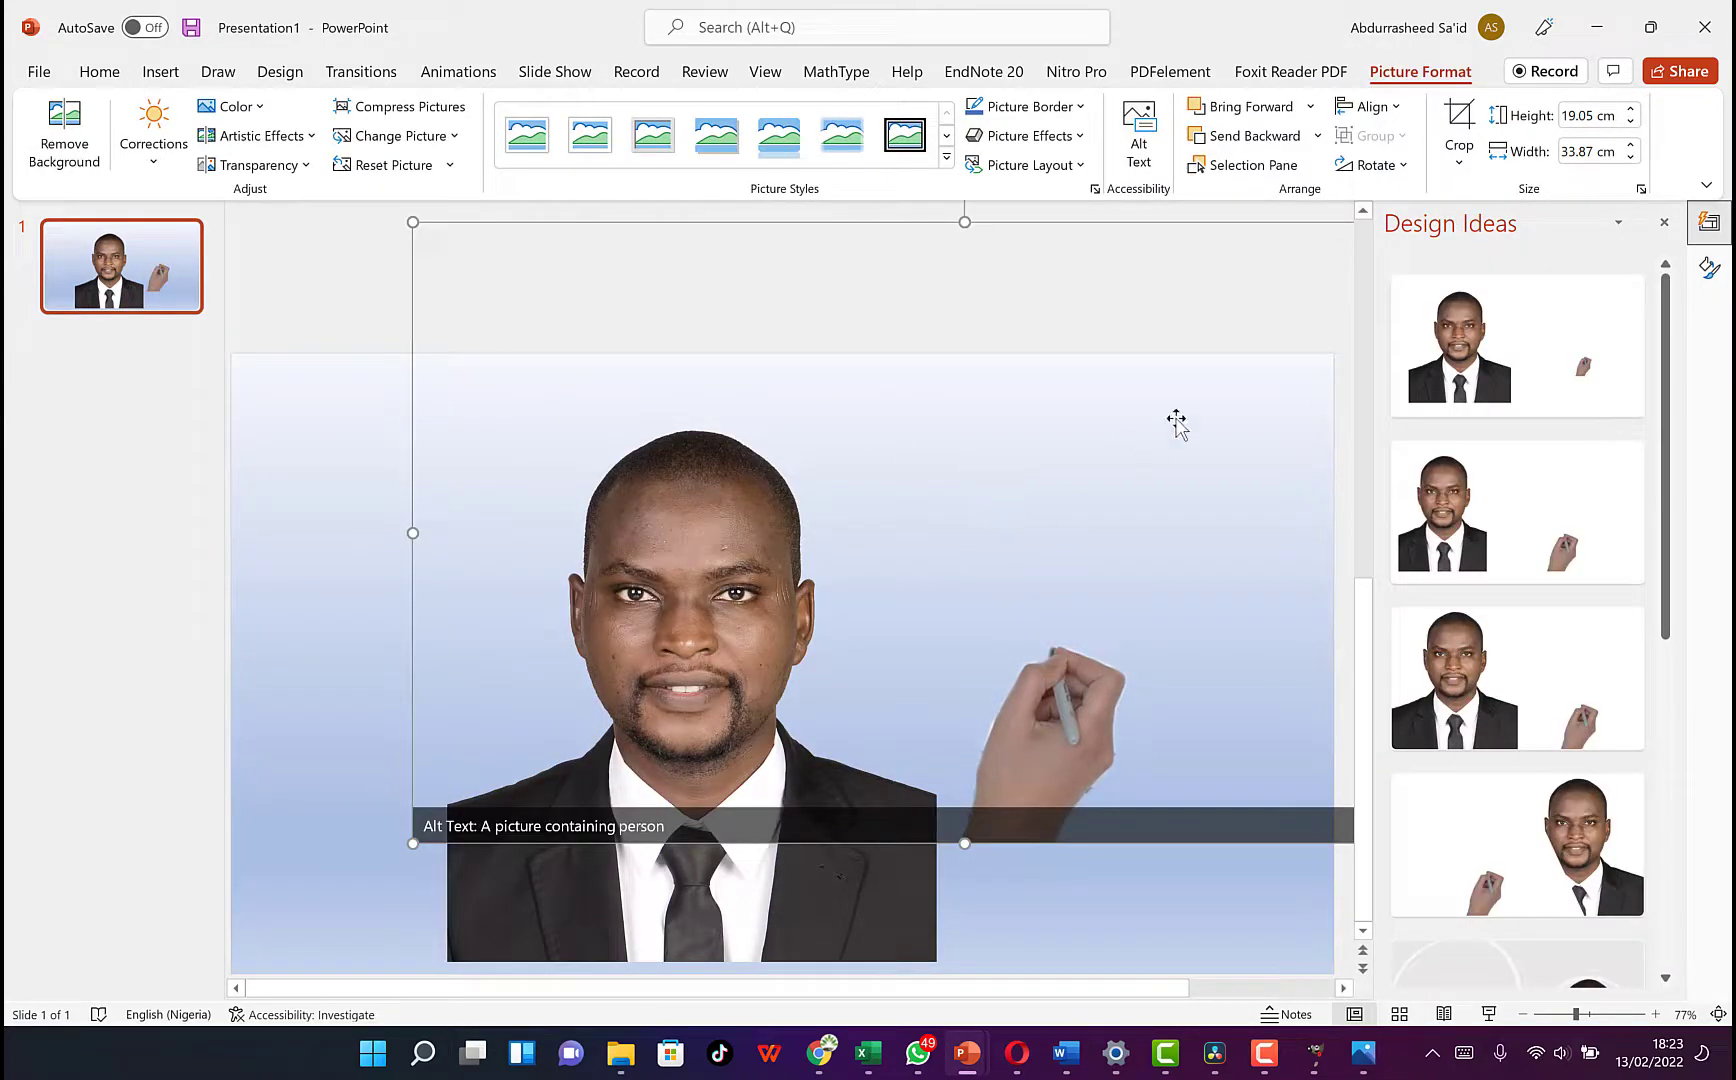
Step: Crop the picture down to the hand and place it beside the man's face
{"action": "left_click", "coordinate": [1459, 128]}
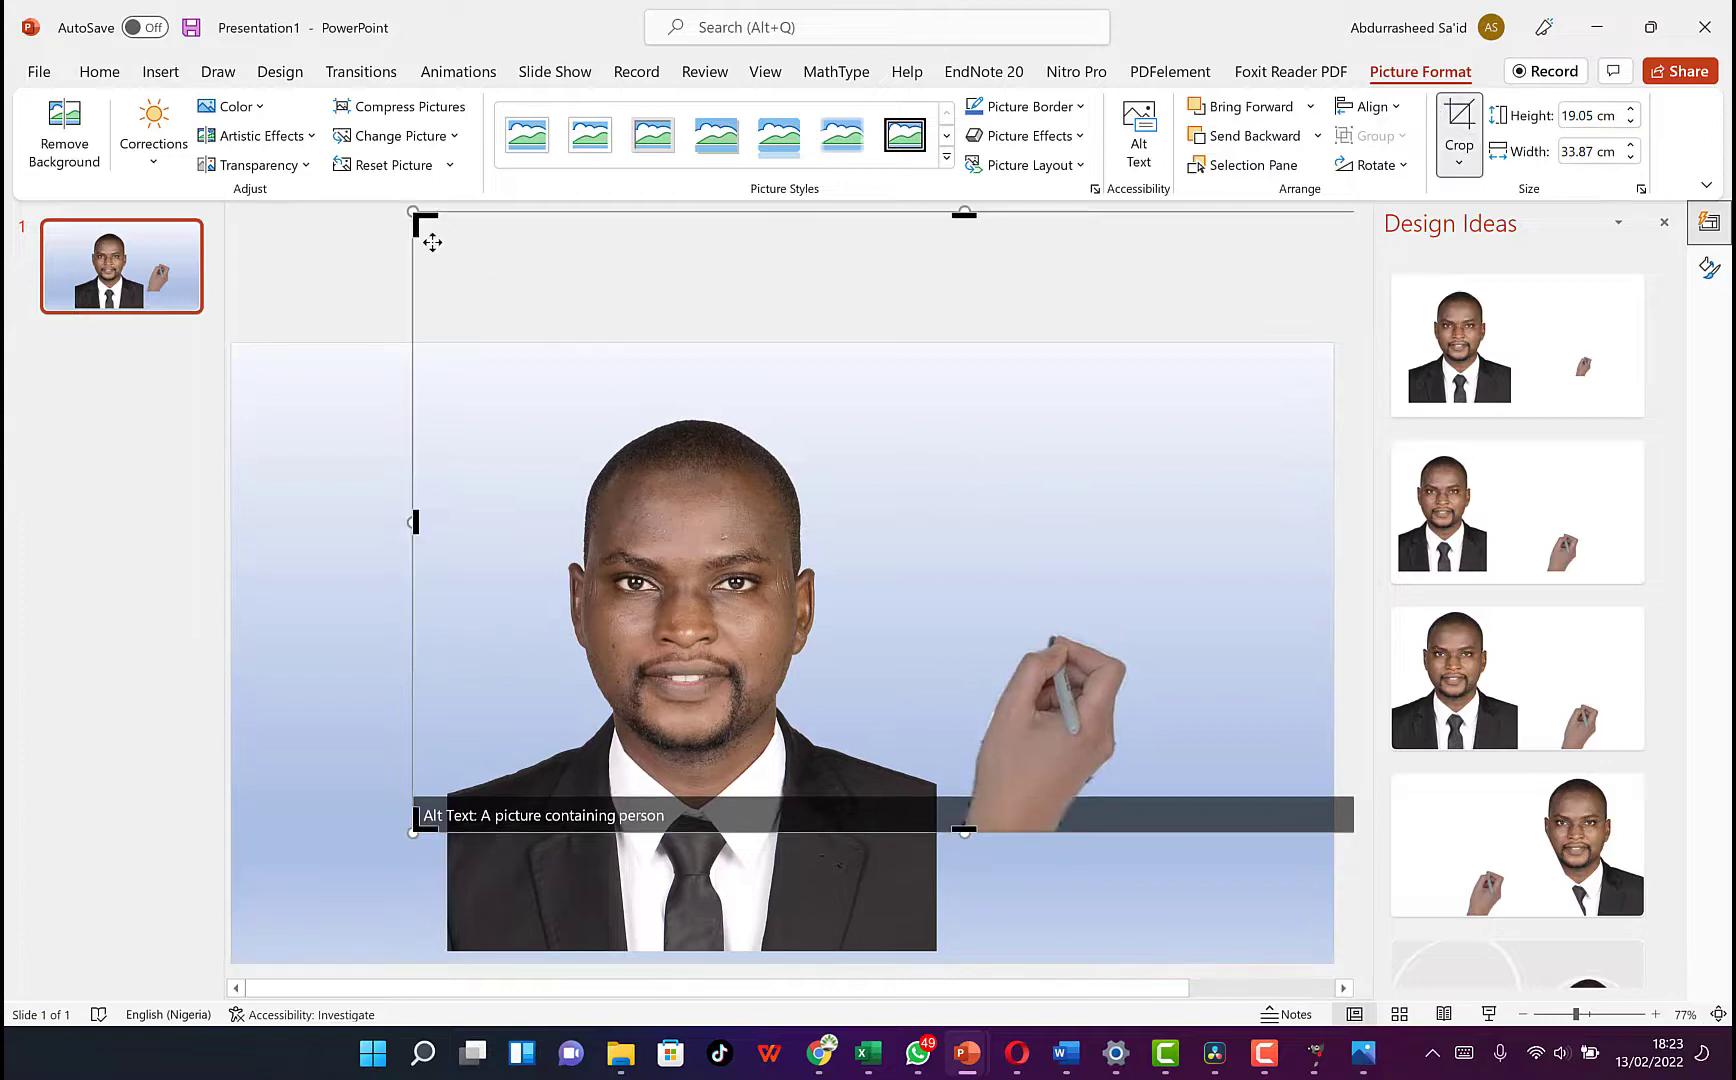
{"action": "left_click_drag", "start_coordinate": [418, 218], "coordinate": [930, 574]}
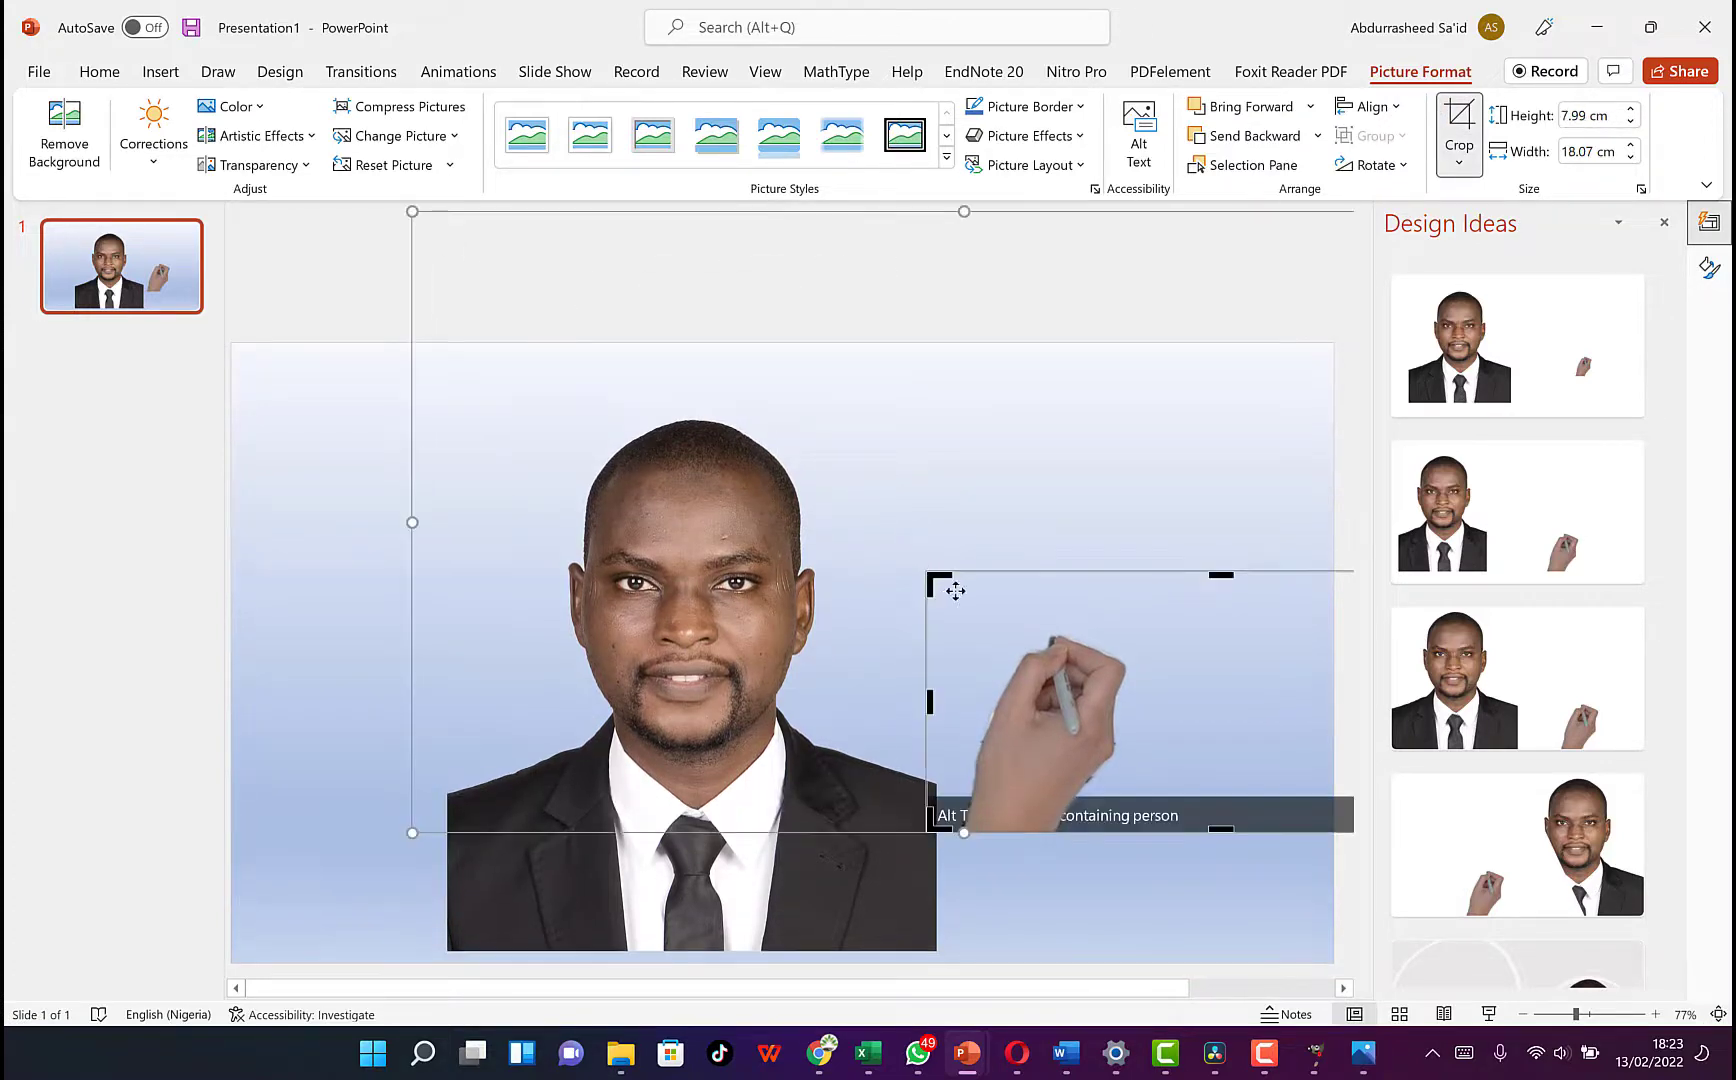
{"action": "left_click", "coordinate": [1462, 120]}
{"action": "left_click_drag", "start_coordinate": [1116, 585], "coordinate": [961, 573]}
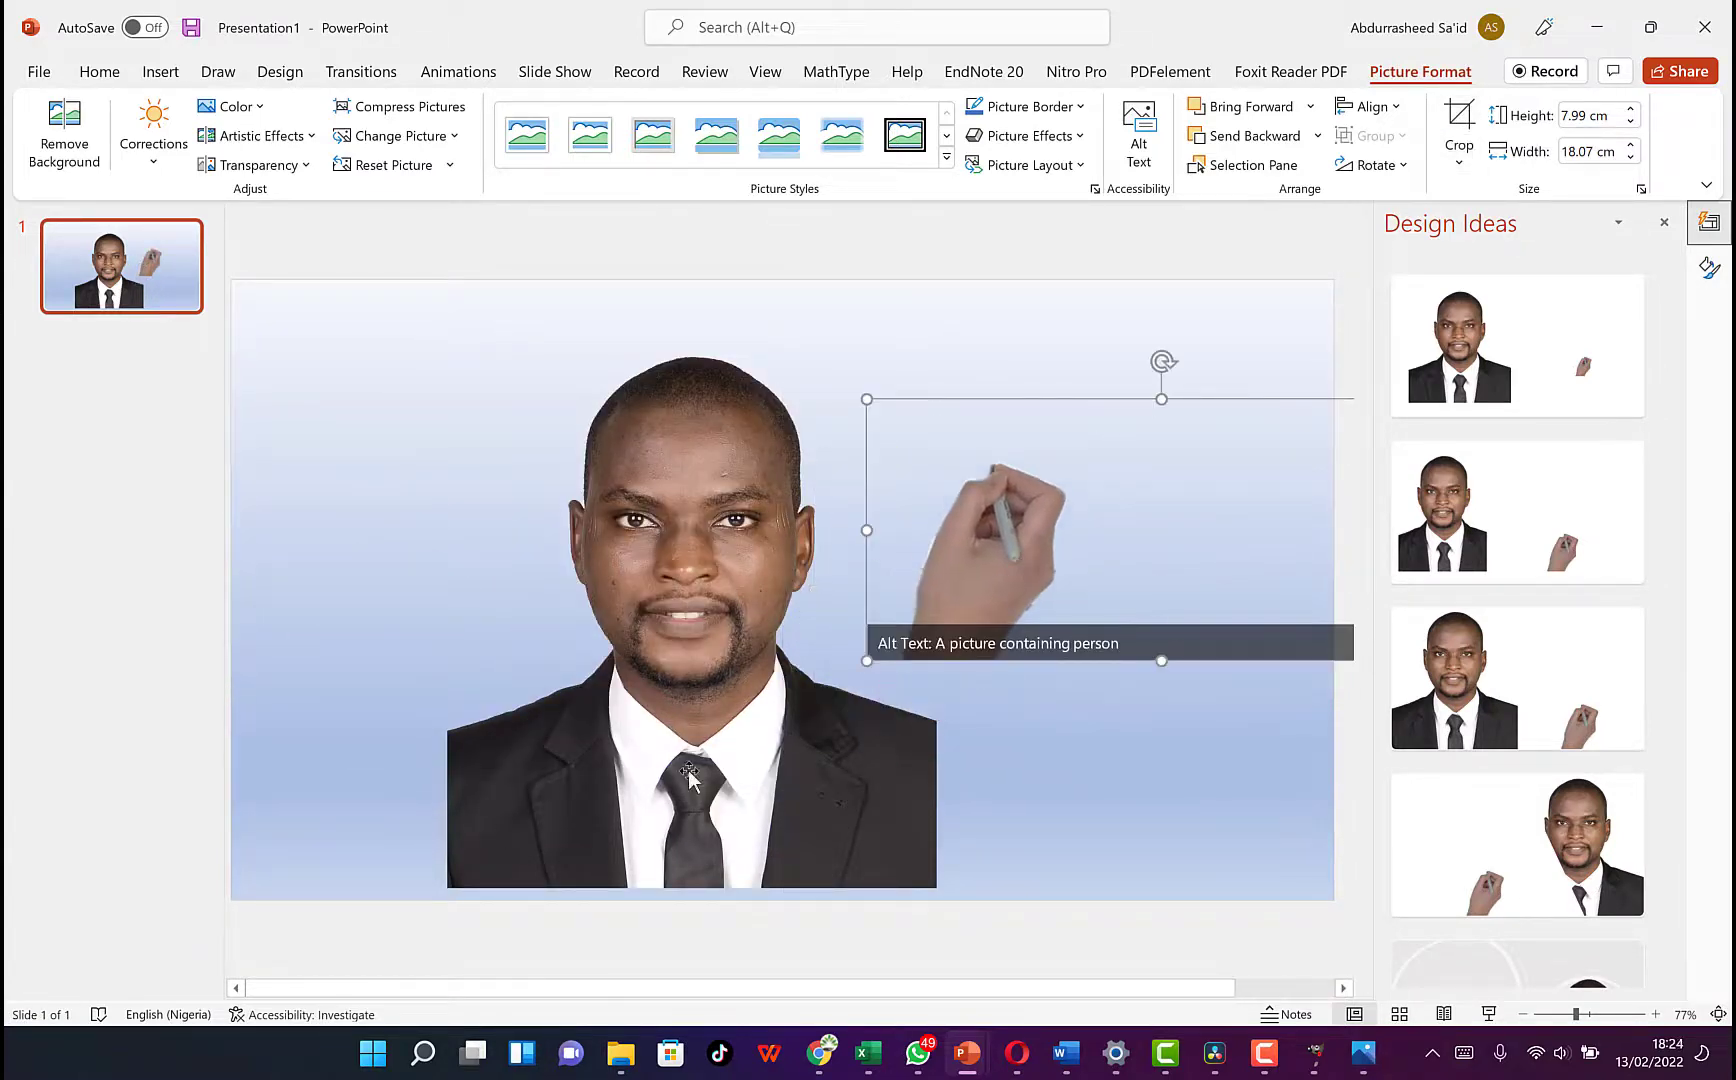
{"action": "left_click", "coordinate": [1610, 6]}
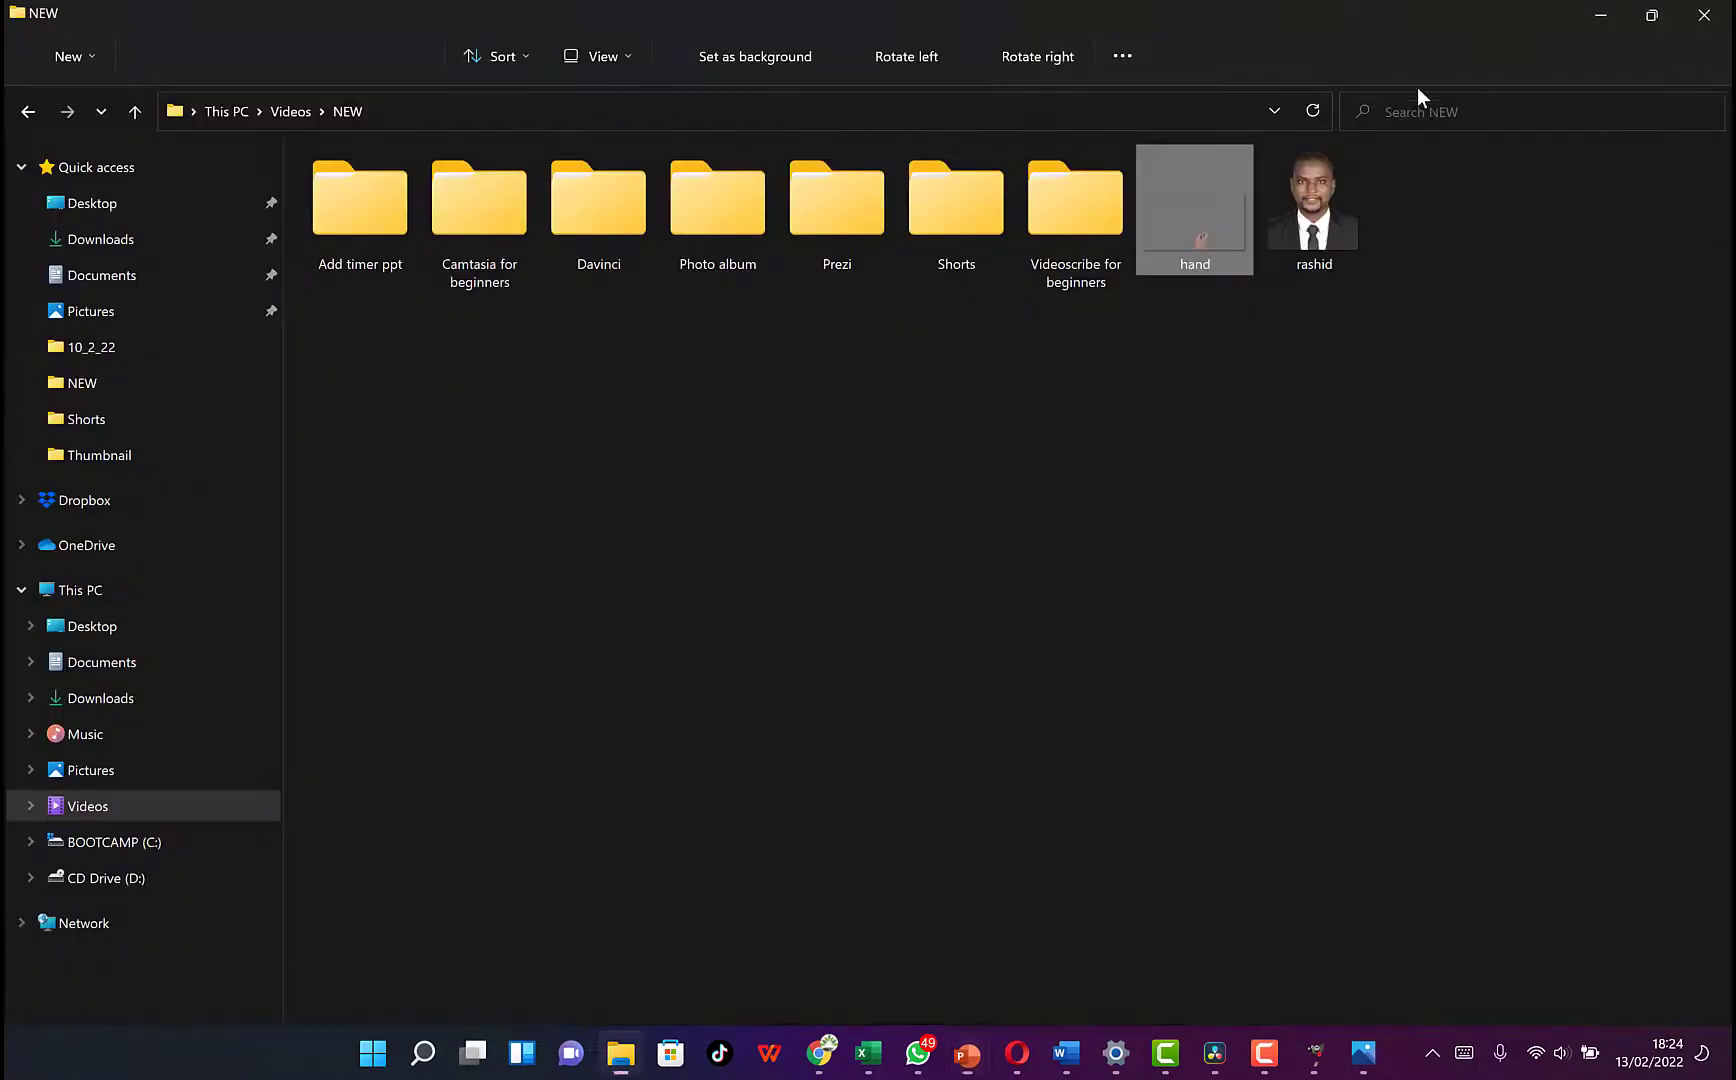